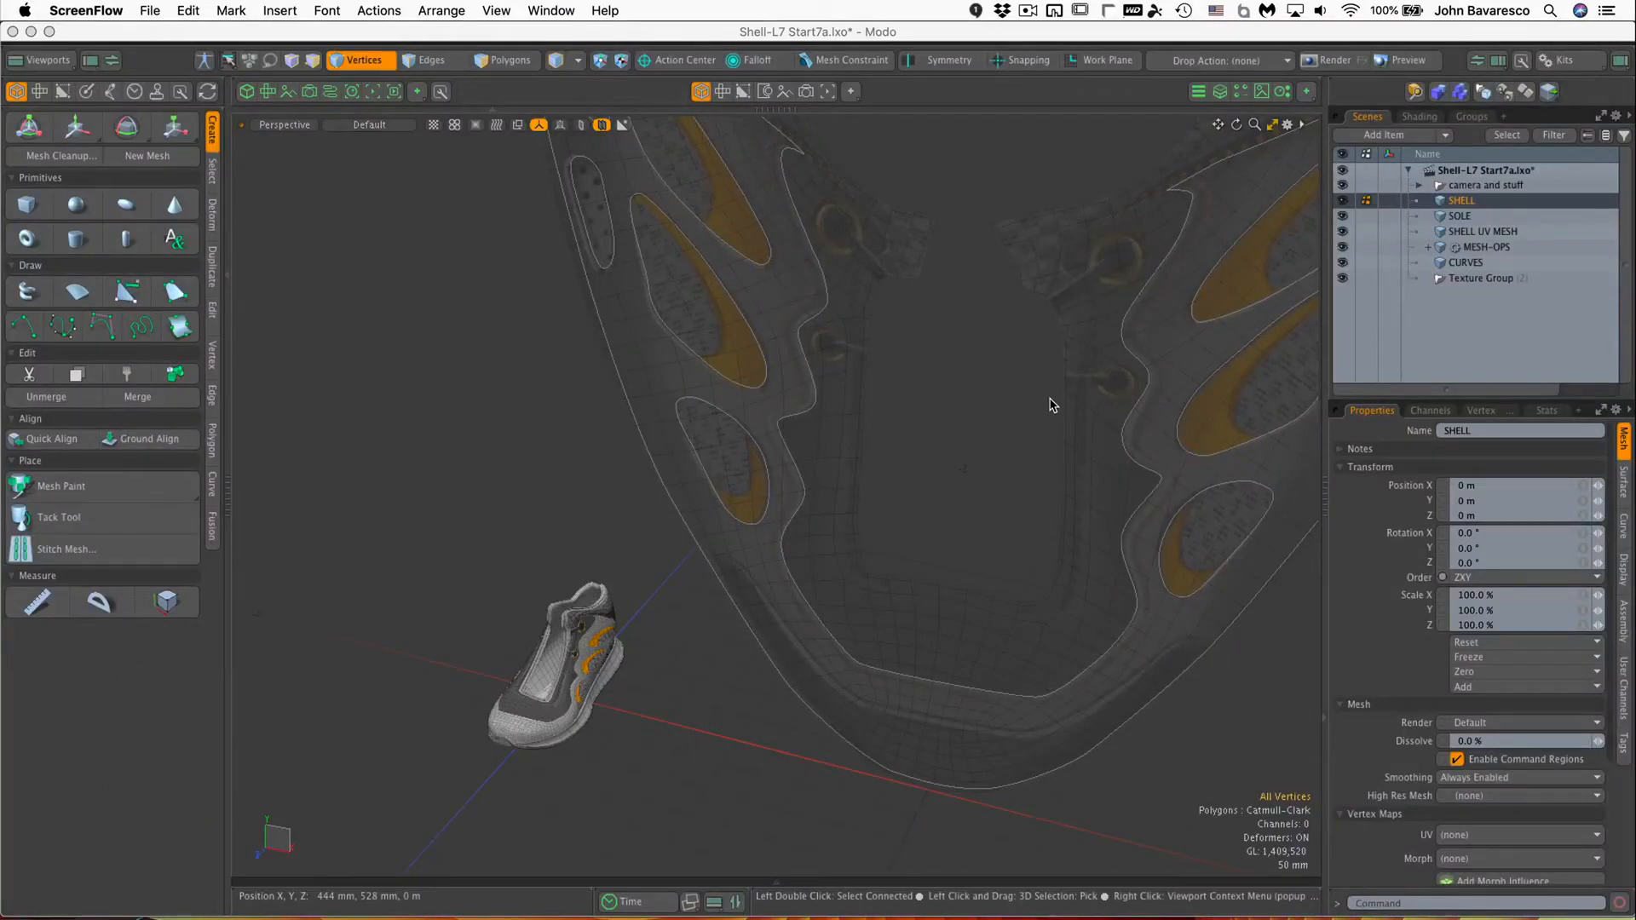
Open the UV editor beside the perspective view and select the whole SHELL mesh as an item.
{"action": "left_click_drag", "start_coordinate": [1052, 405], "coordinate": [963, 435], "text": "ctrl+alt"}
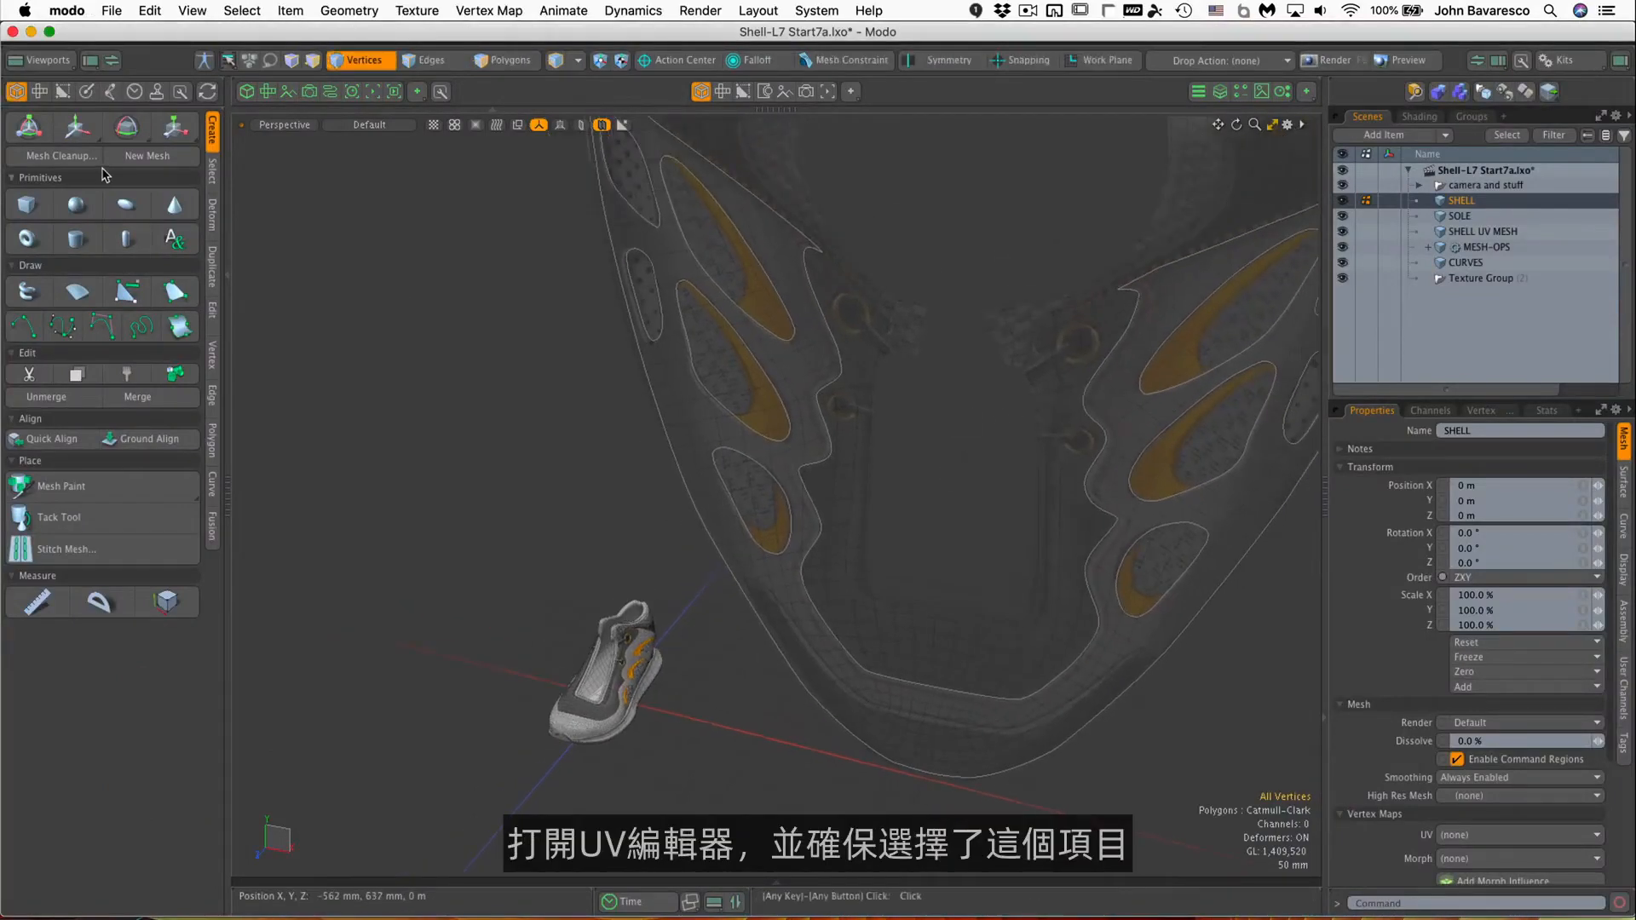
{"action": "left_click", "coordinate": [110, 59]}
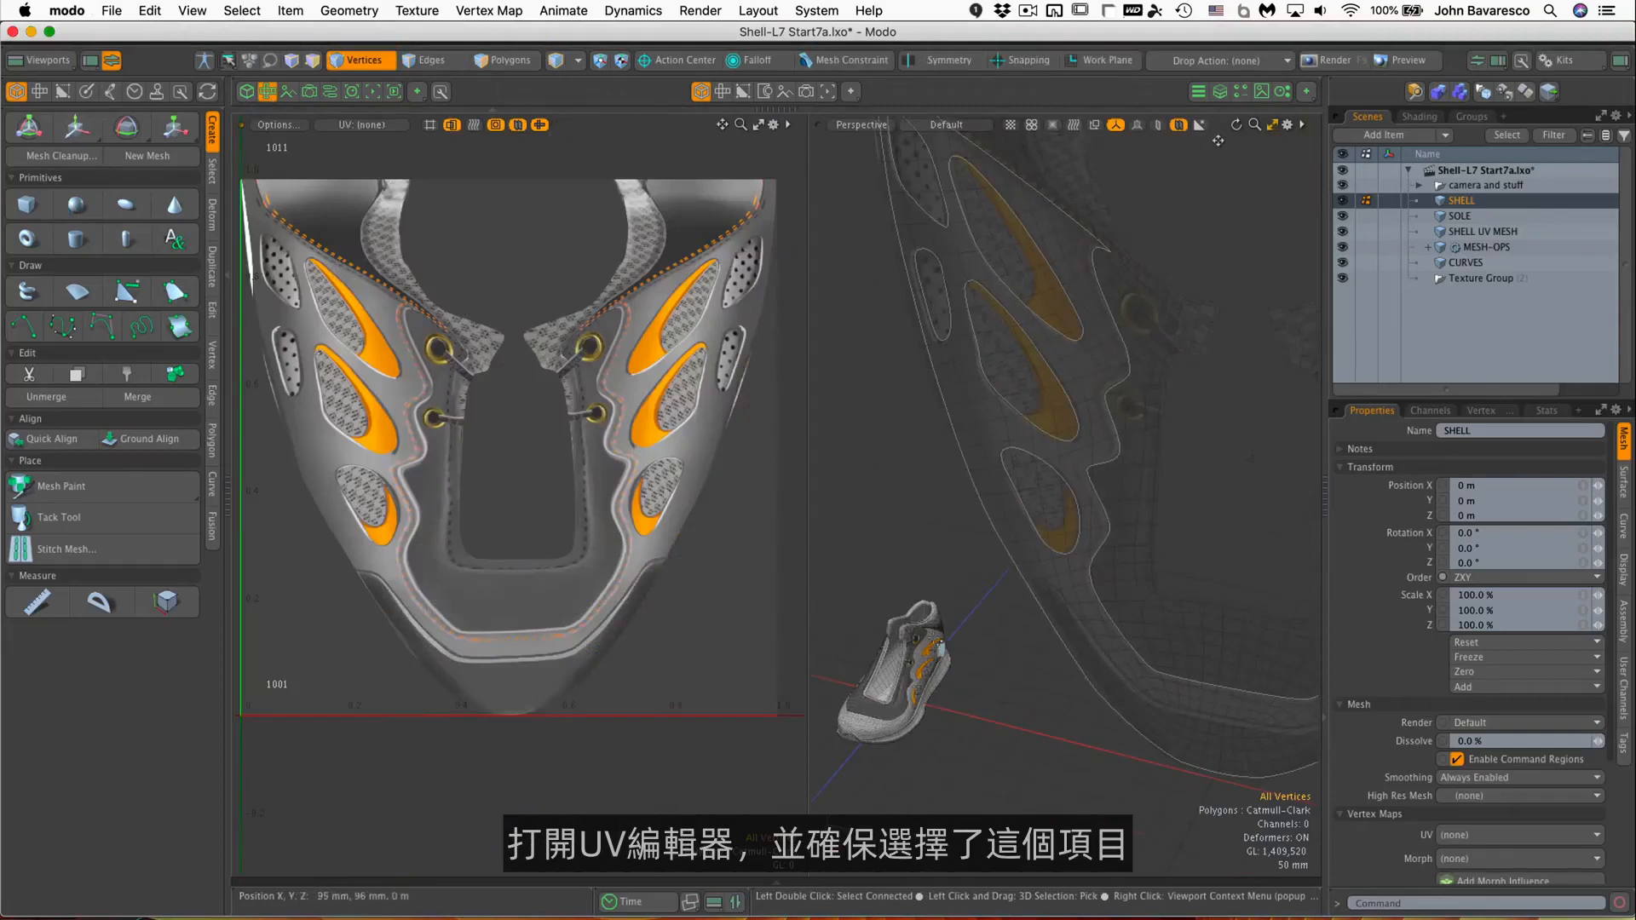
{"action": "key", "text": "3"}
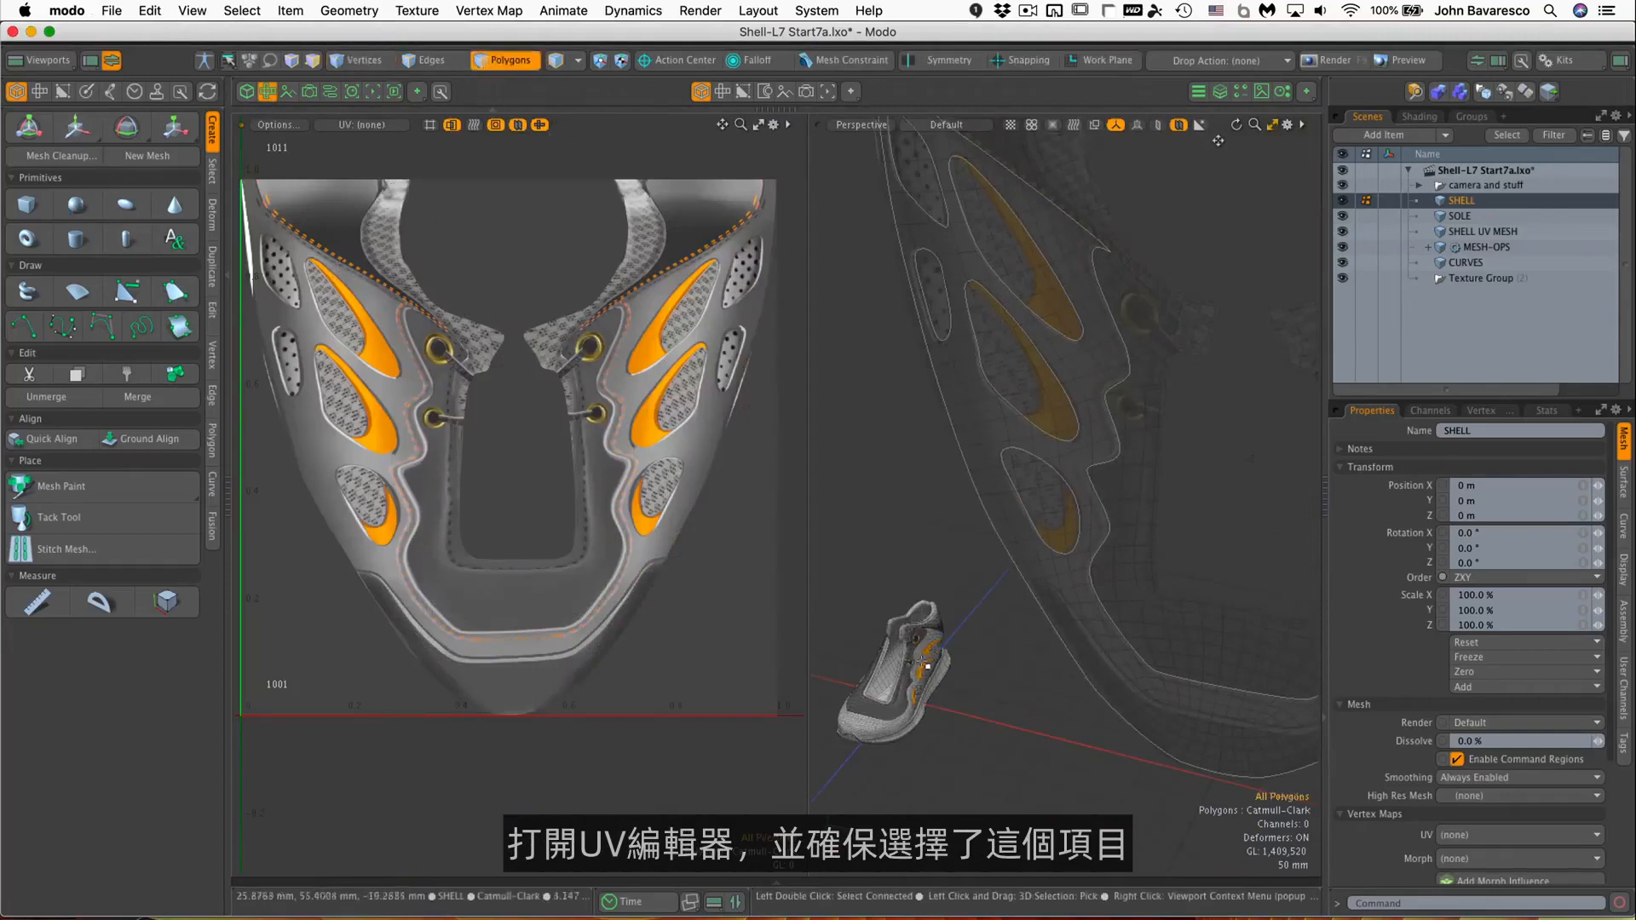
{"action": "left_click", "coordinate": [881, 709]}
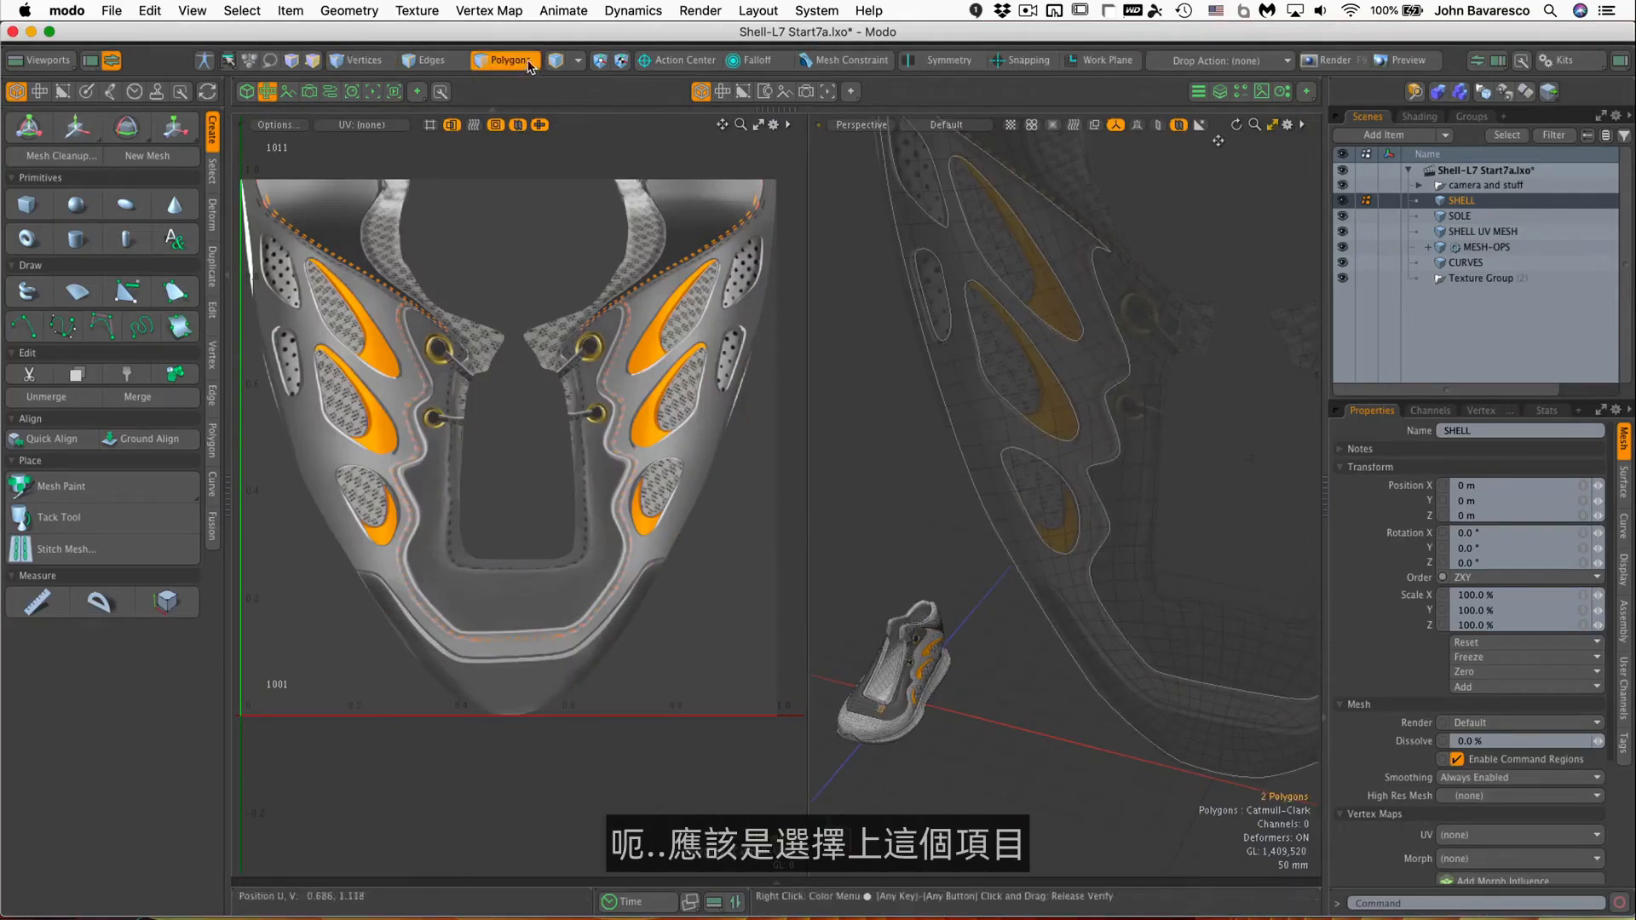
{"action": "key", "text": "5"}
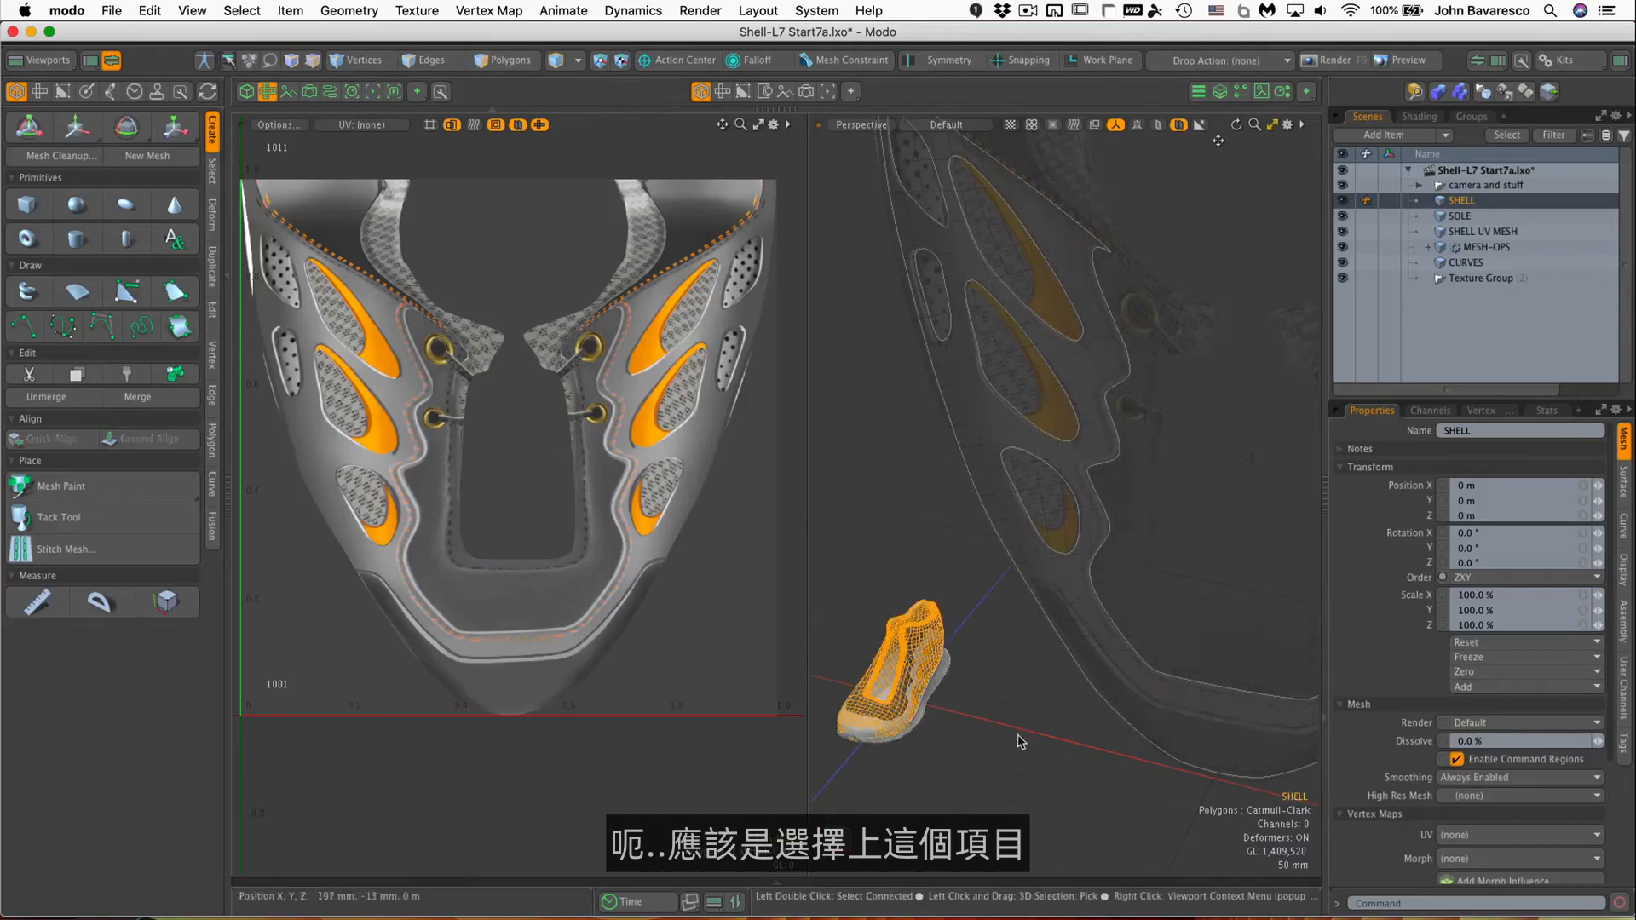
View SHELL's Outer shell FRONT UV map over the shoe image, switch to Outer Shell BACK, and close the UV editor.
{"action": "left_click", "coordinate": [354, 125]}
{"action": "left_click", "coordinate": [369, 174]}
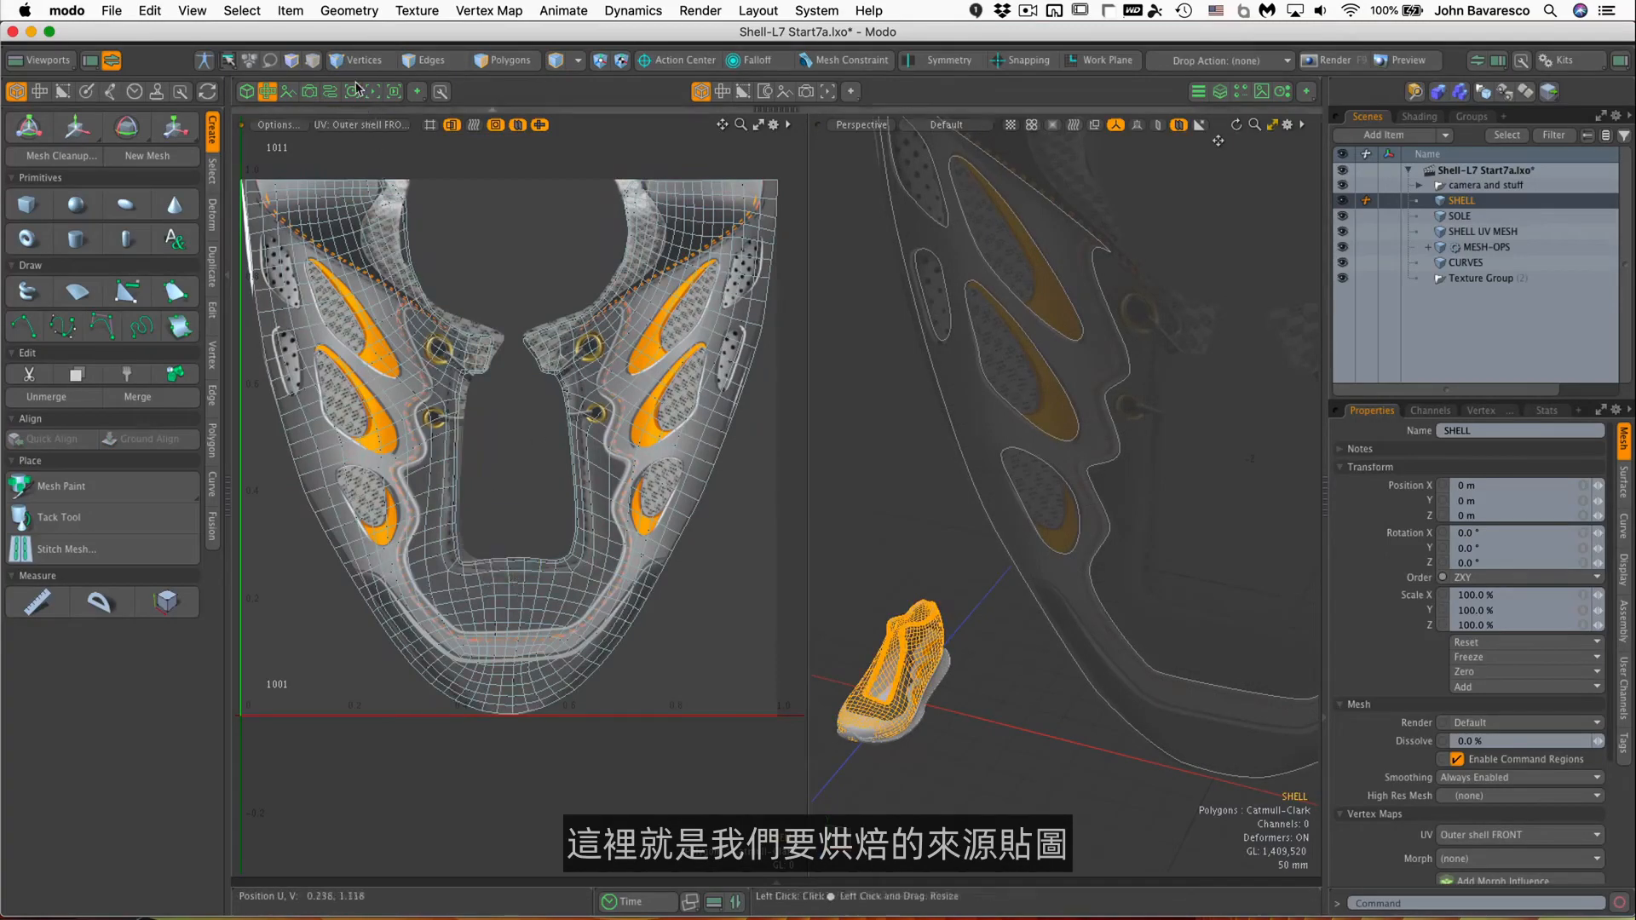
{"action": "left_click", "coordinate": [375, 128]}
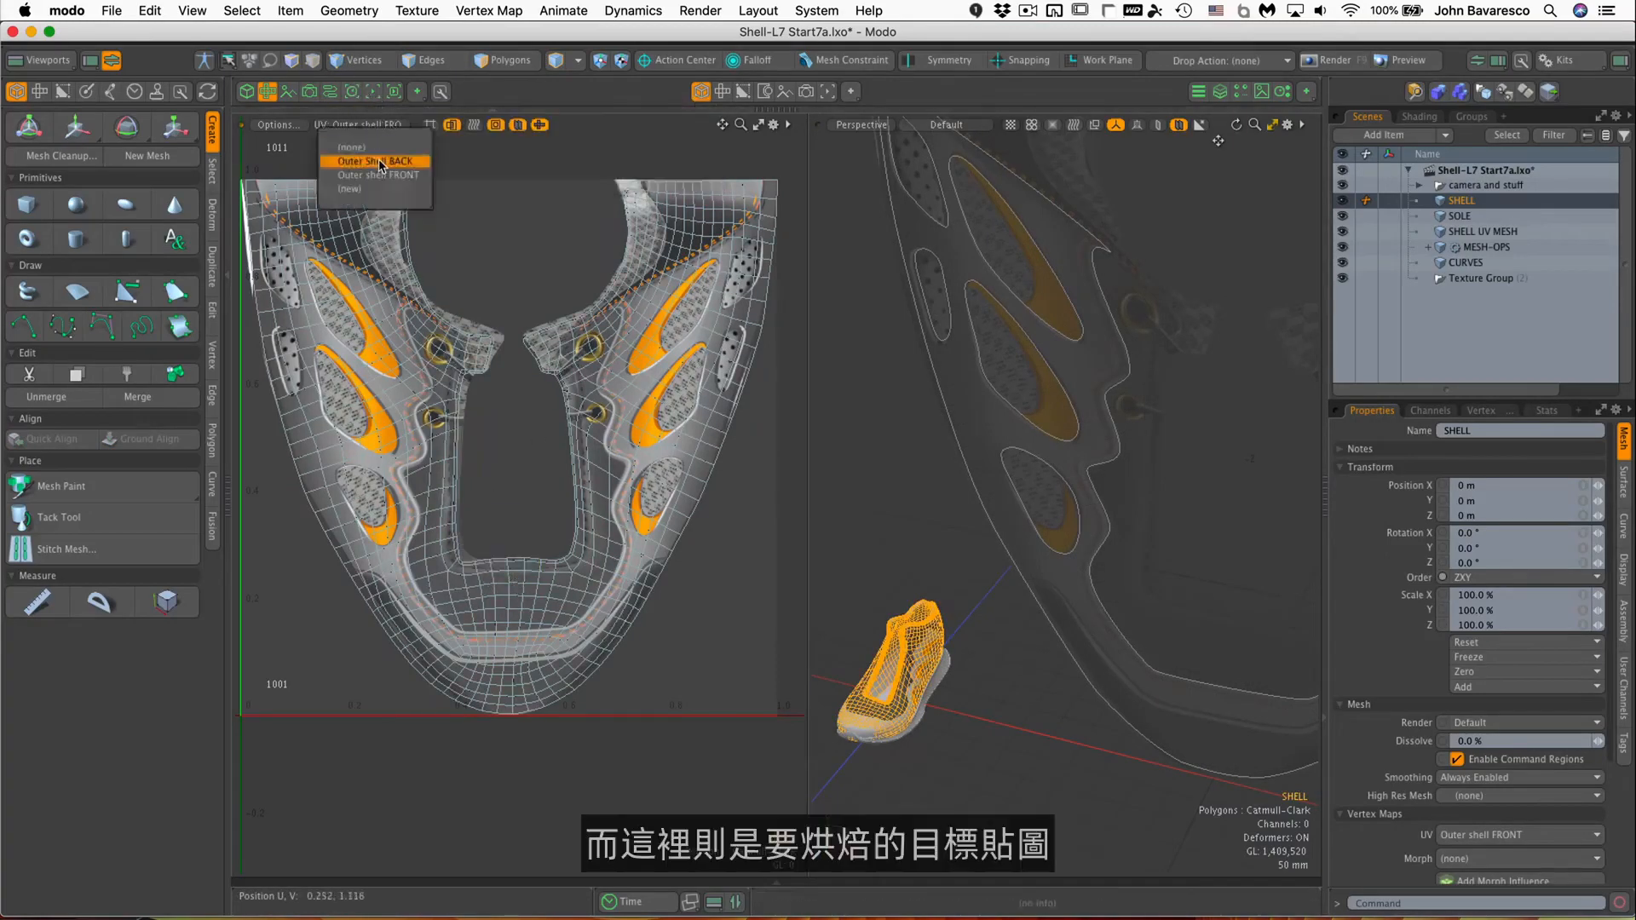
{"action": "left_click", "coordinate": [379, 158]}
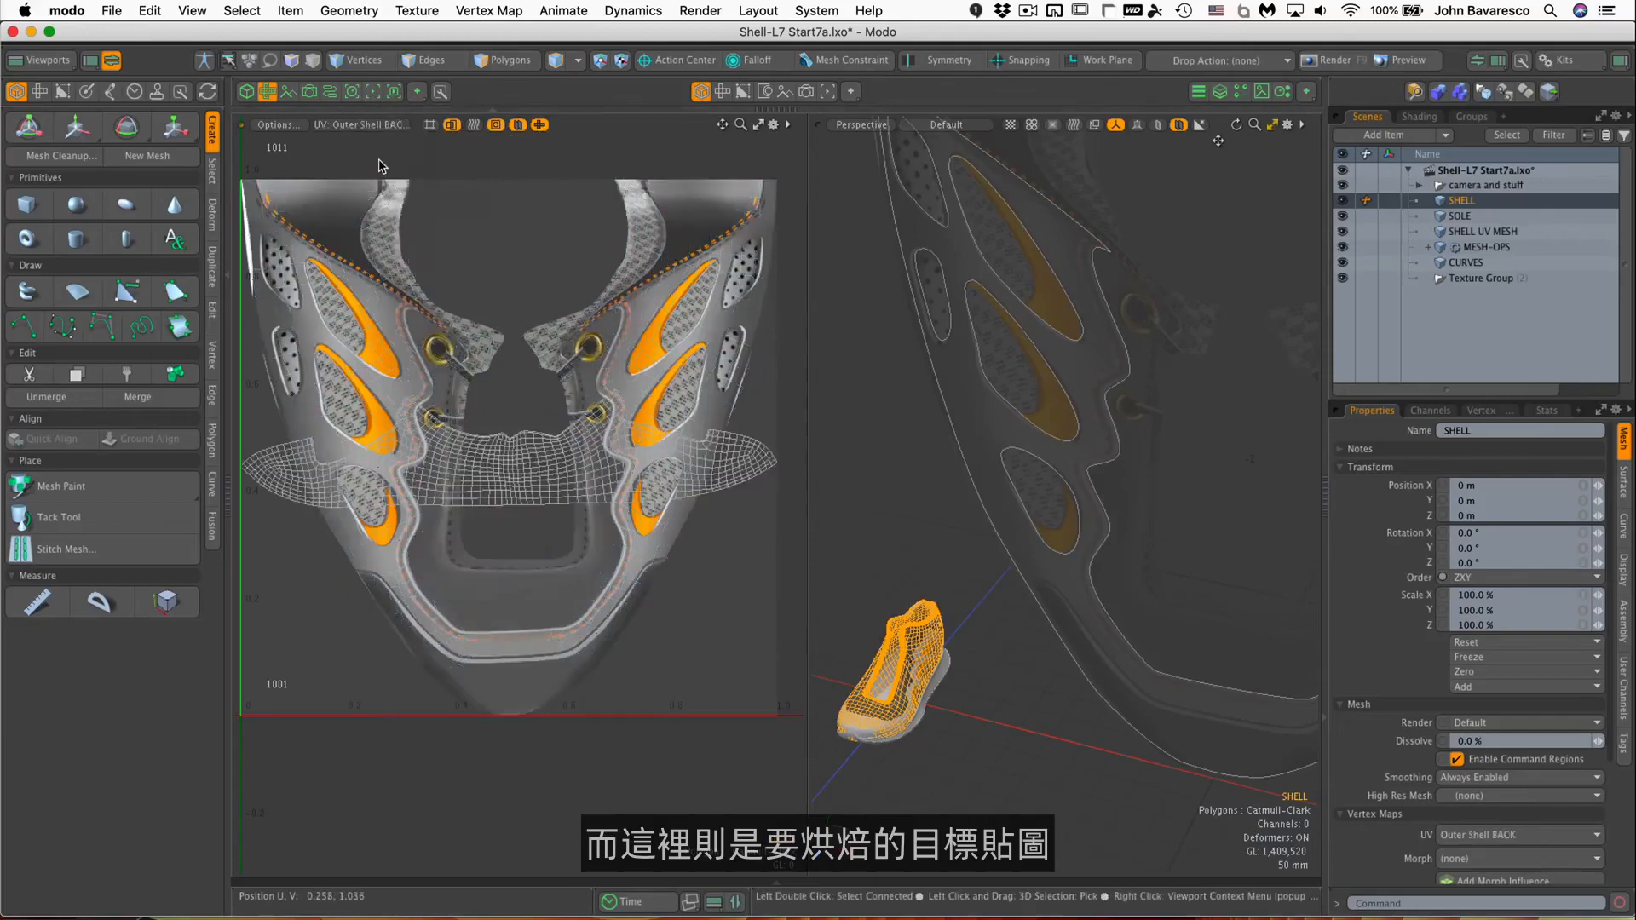
{"action": "left_click_drag", "start_coordinate": [562, 431], "coordinate": [599, 436], "text": "ctrl+alt"}
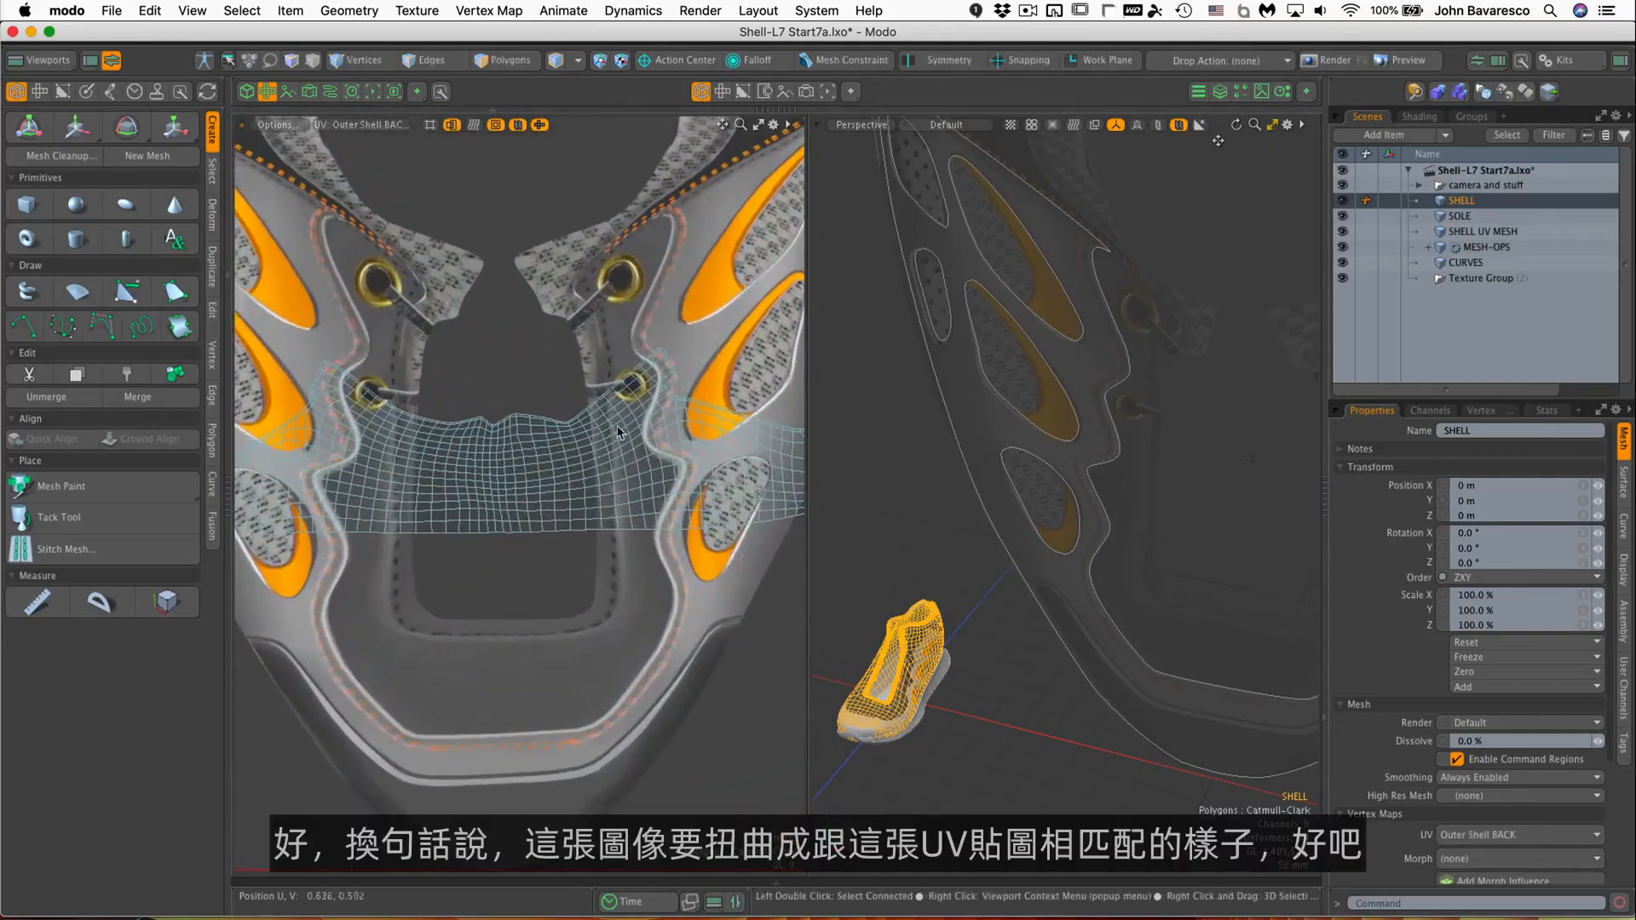
{"action": "scroll", "coordinate": [610, 430], "scroll_direction": "down", "scroll_amount": 3}
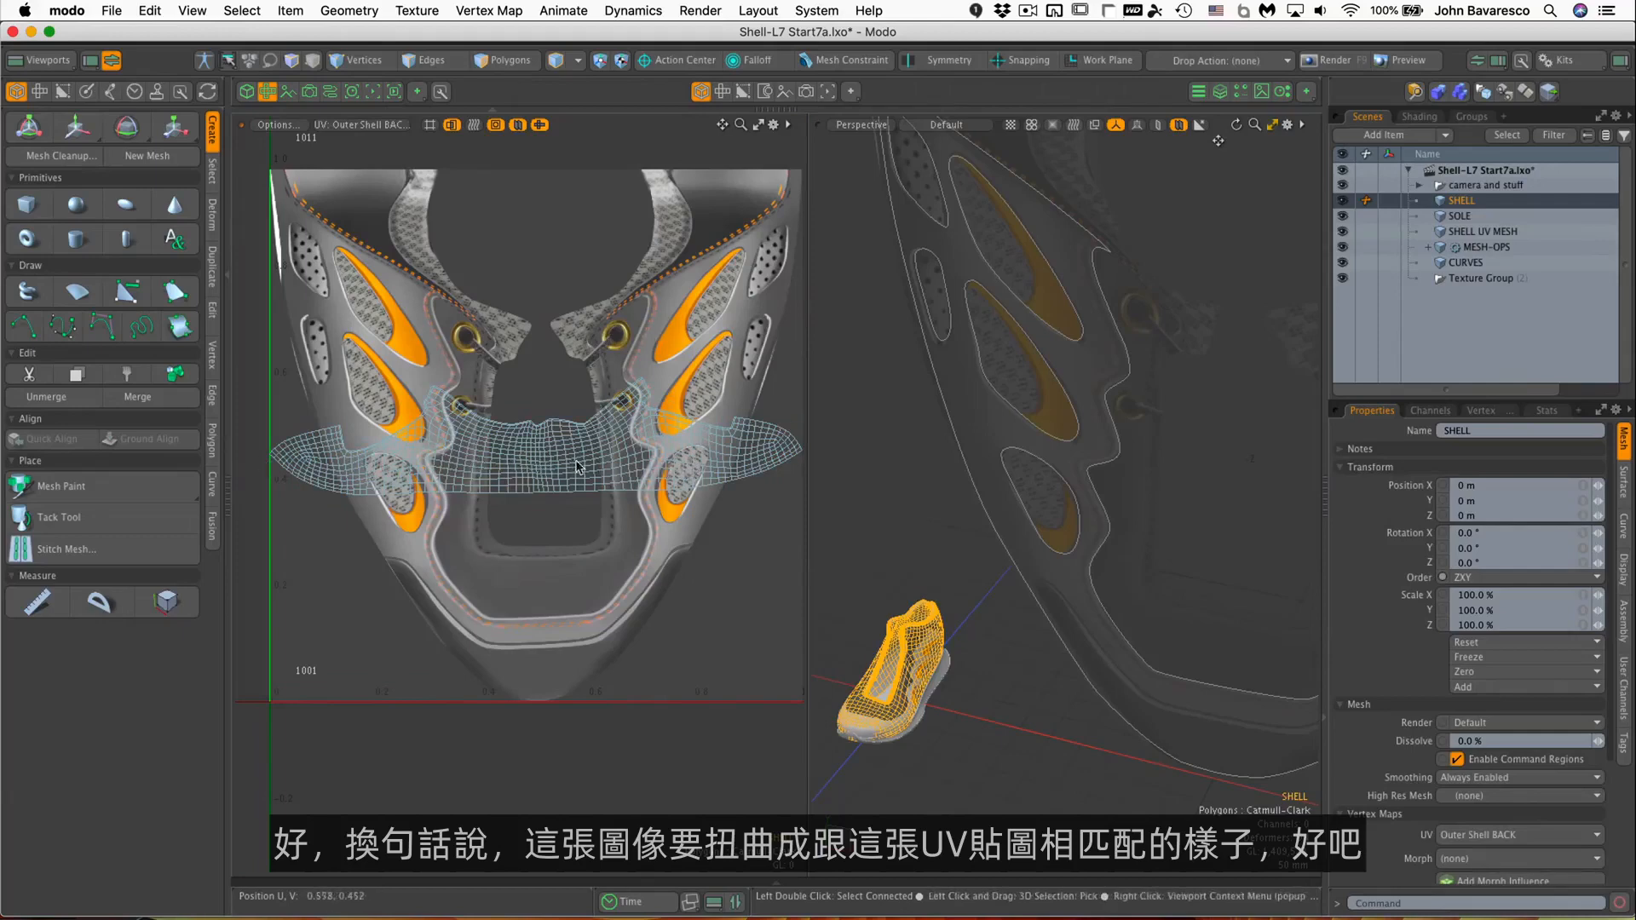
{"action": "scroll", "coordinate": [576, 467], "scroll_direction": "down", "scroll_amount": 3}
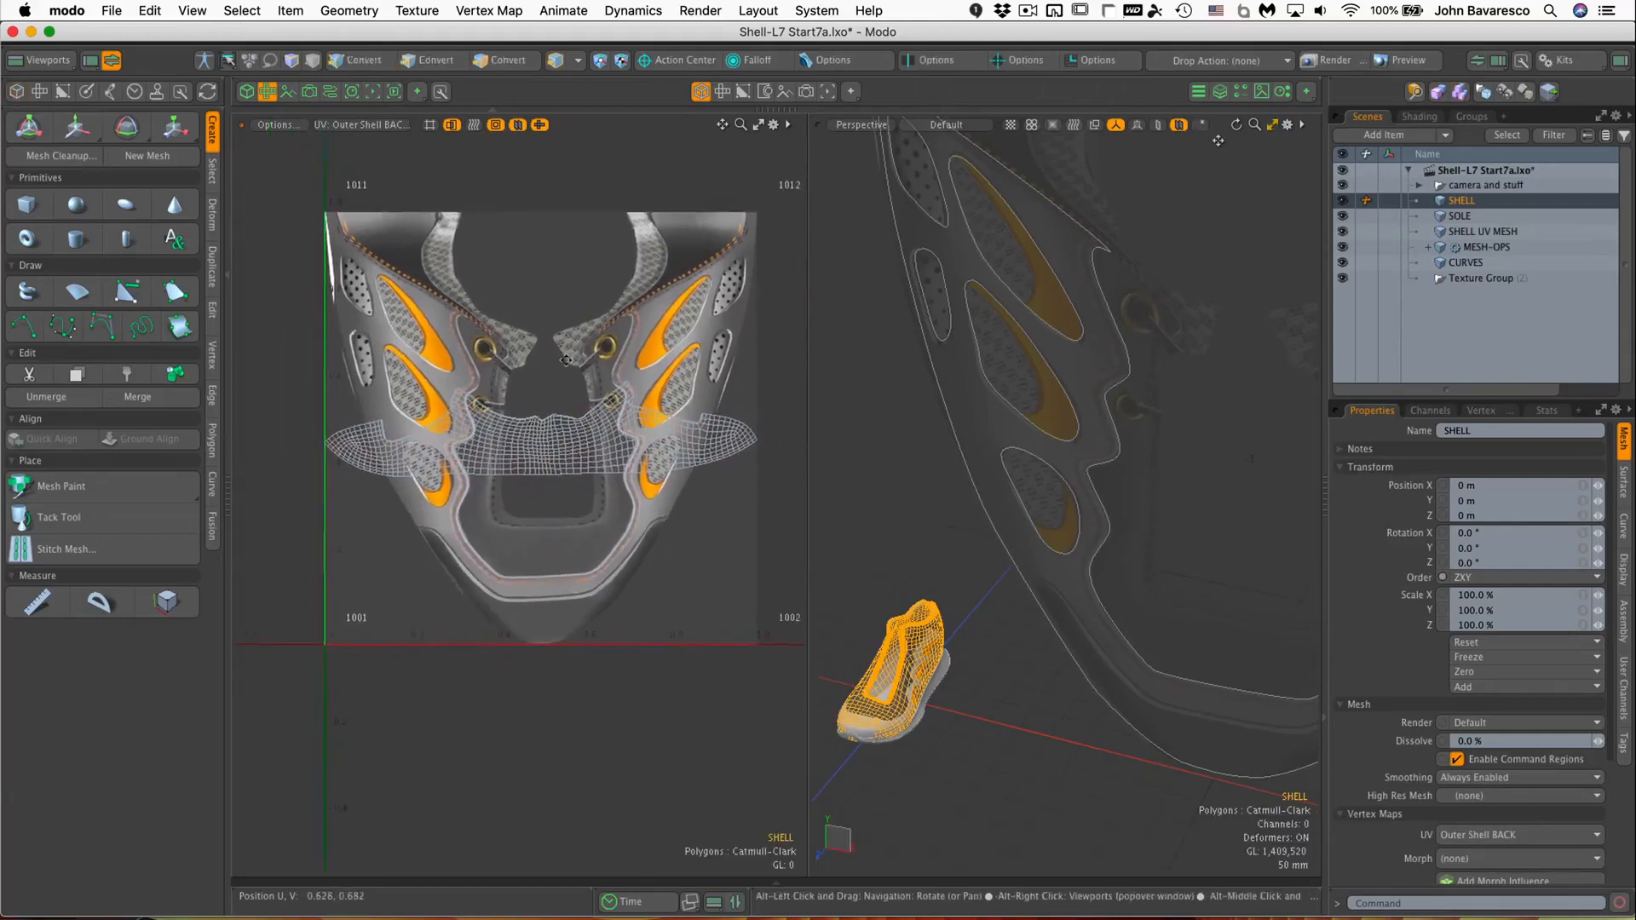
{"action": "left_click", "coordinate": [267, 92]}
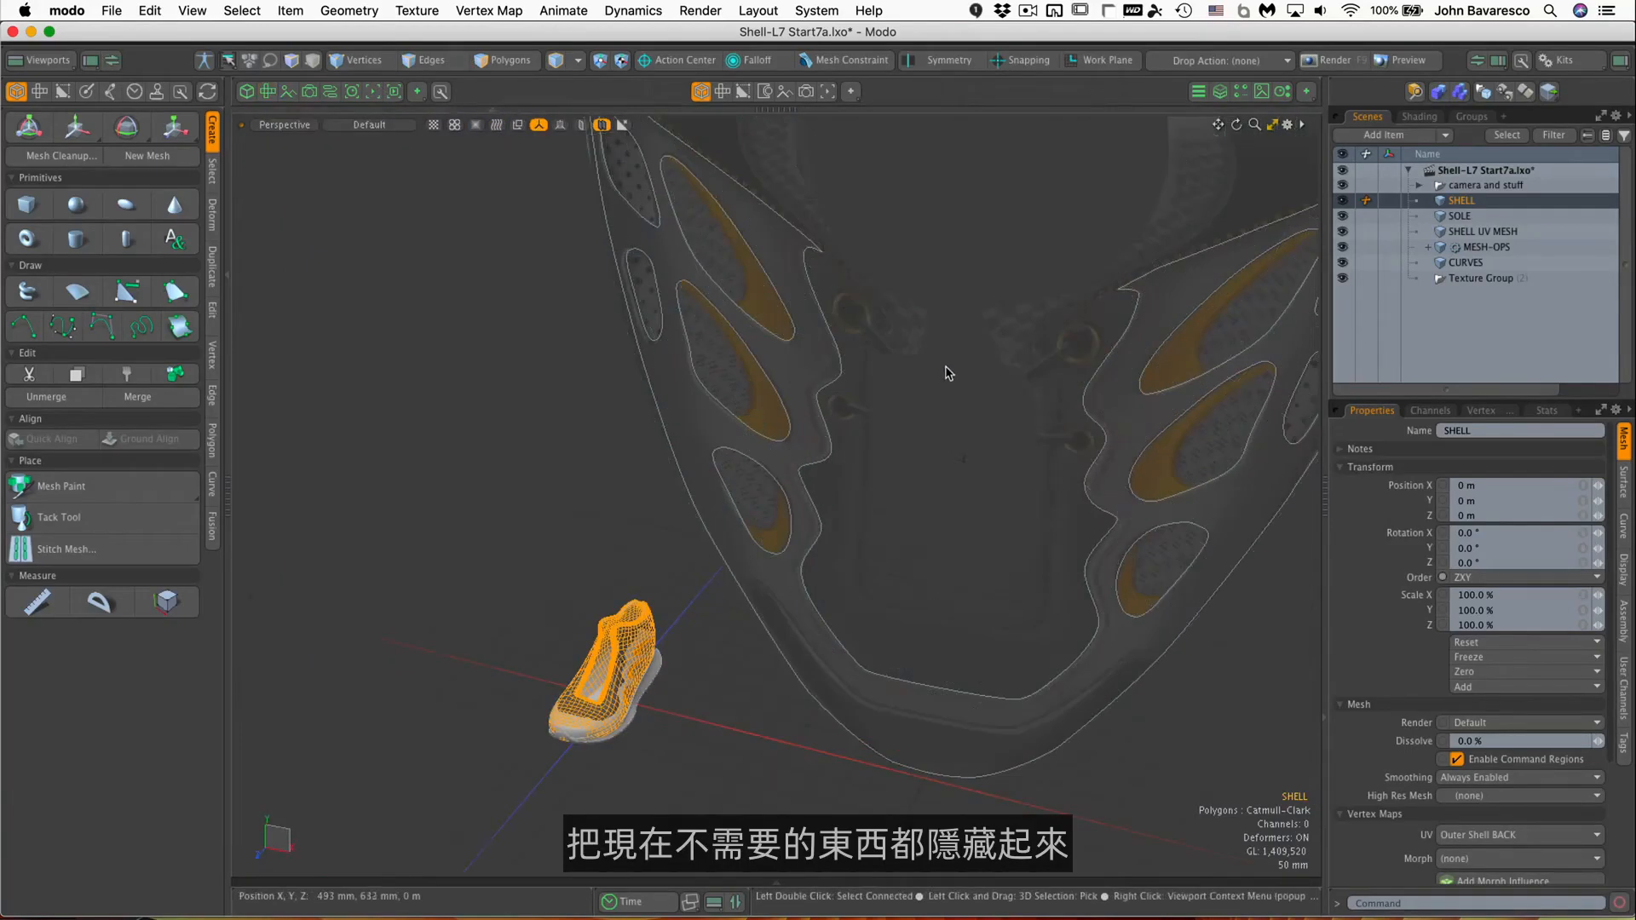
Deselect all items and hide the SOLE, SHELL UV MESH, MESH-OPS and CURVES layers.
{"action": "left_click_drag", "start_coordinate": [950, 366], "coordinate": [962, 247], "text": "ctrl+alt"}
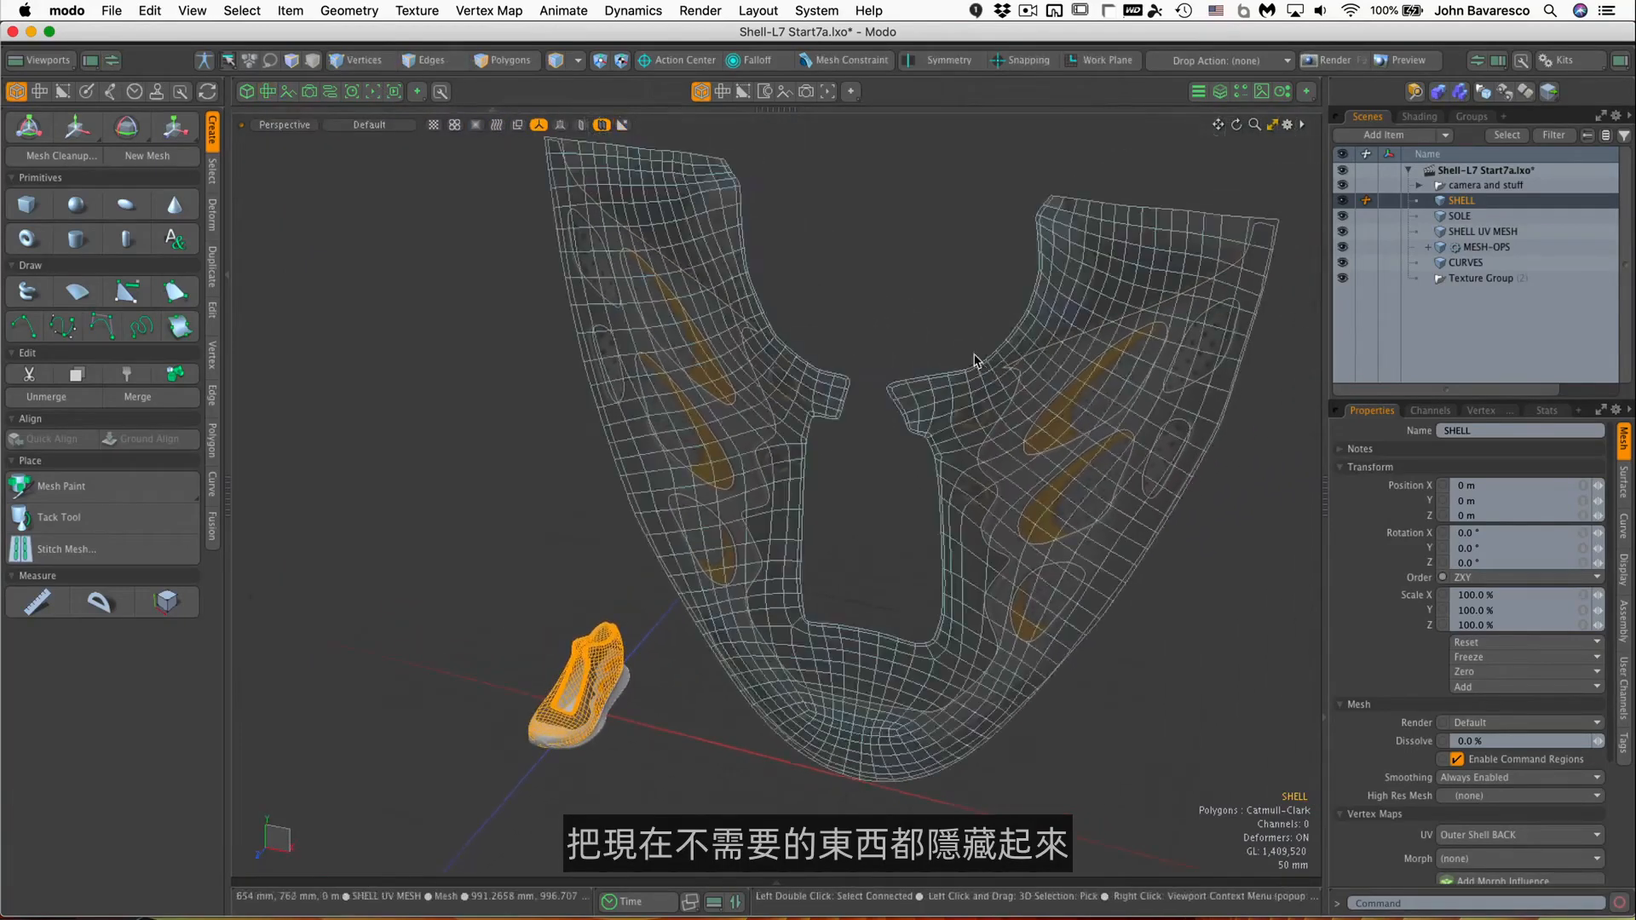
{"action": "left_click", "coordinate": [962, 245]}
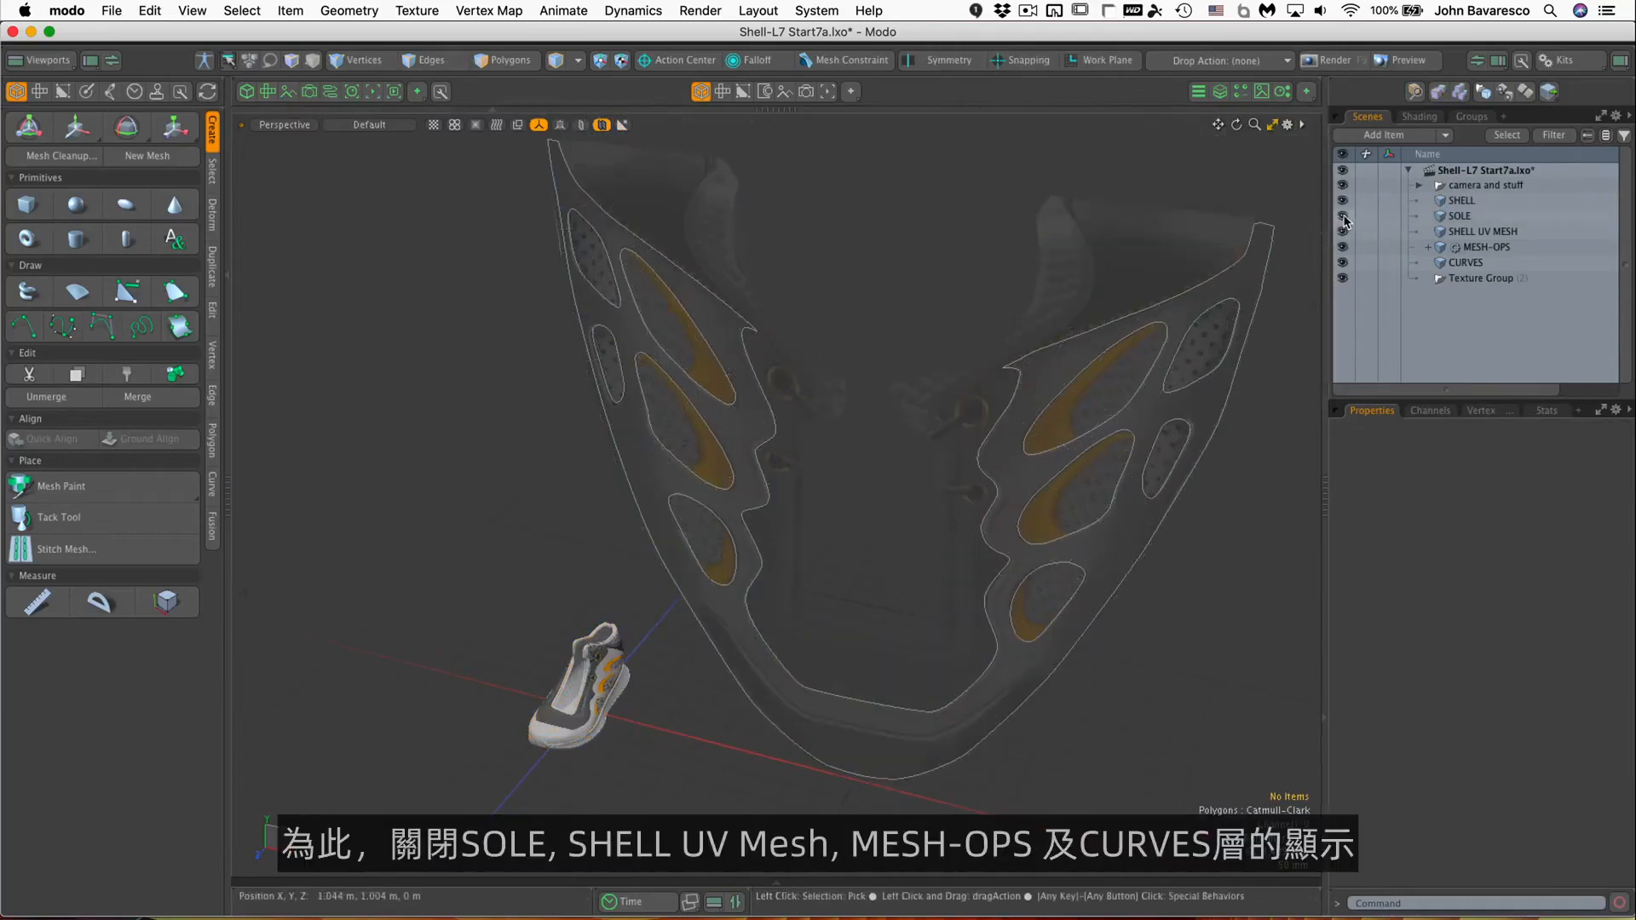
{"action": "left_click", "coordinate": [1343, 216]}
{"action": "left_click", "coordinate": [1343, 232]}
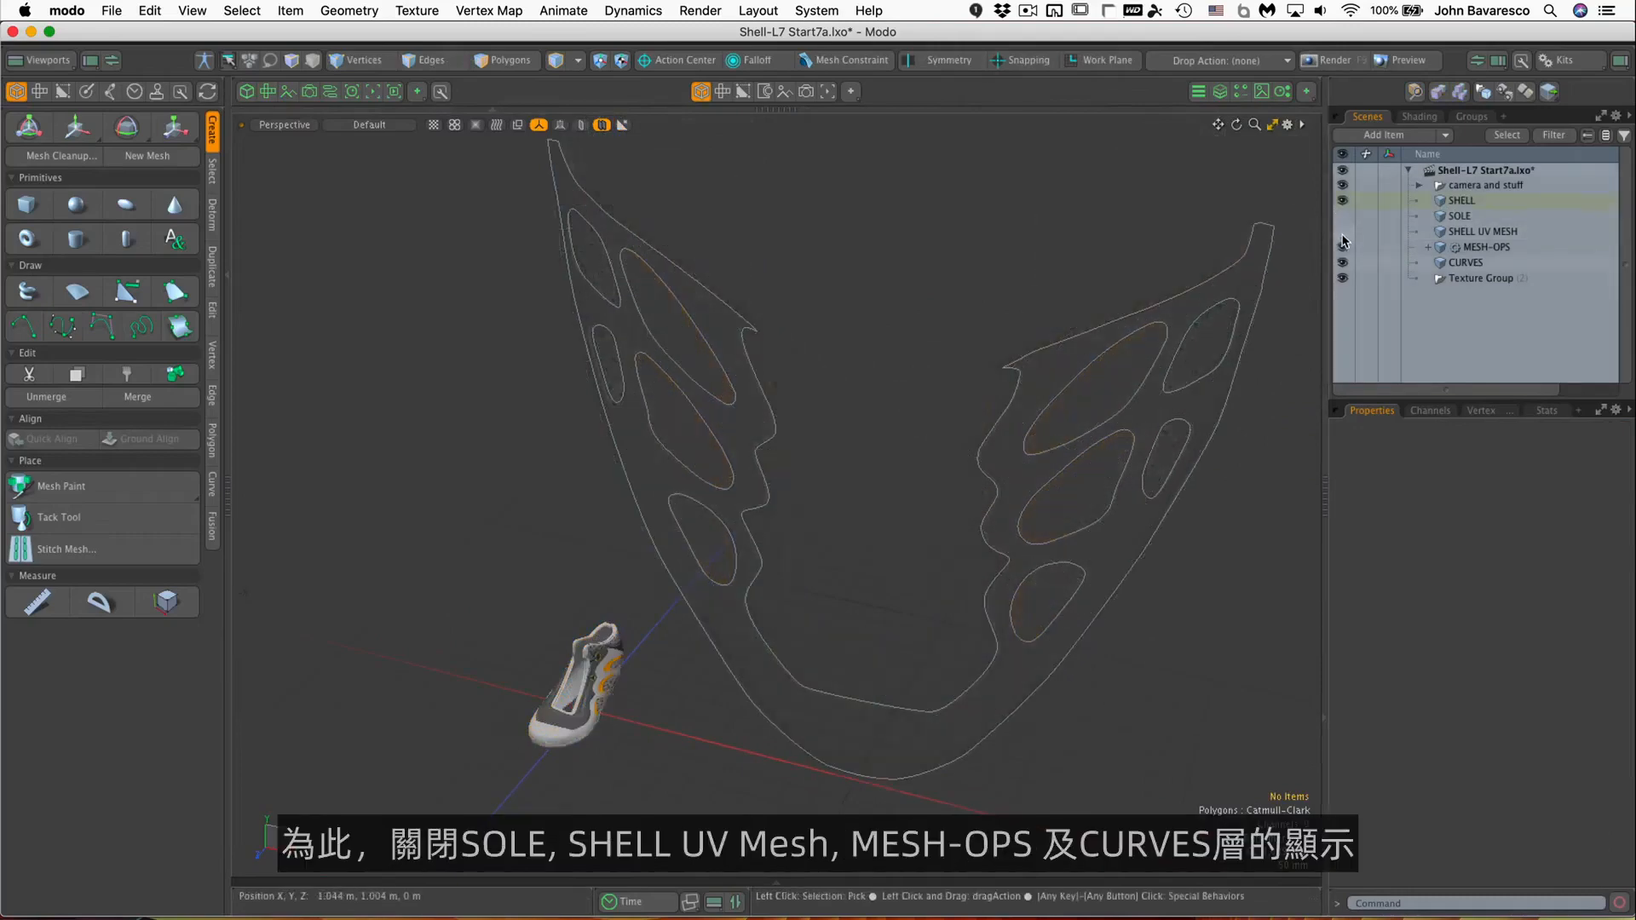
{"action": "left_click", "coordinate": [1343, 248]}
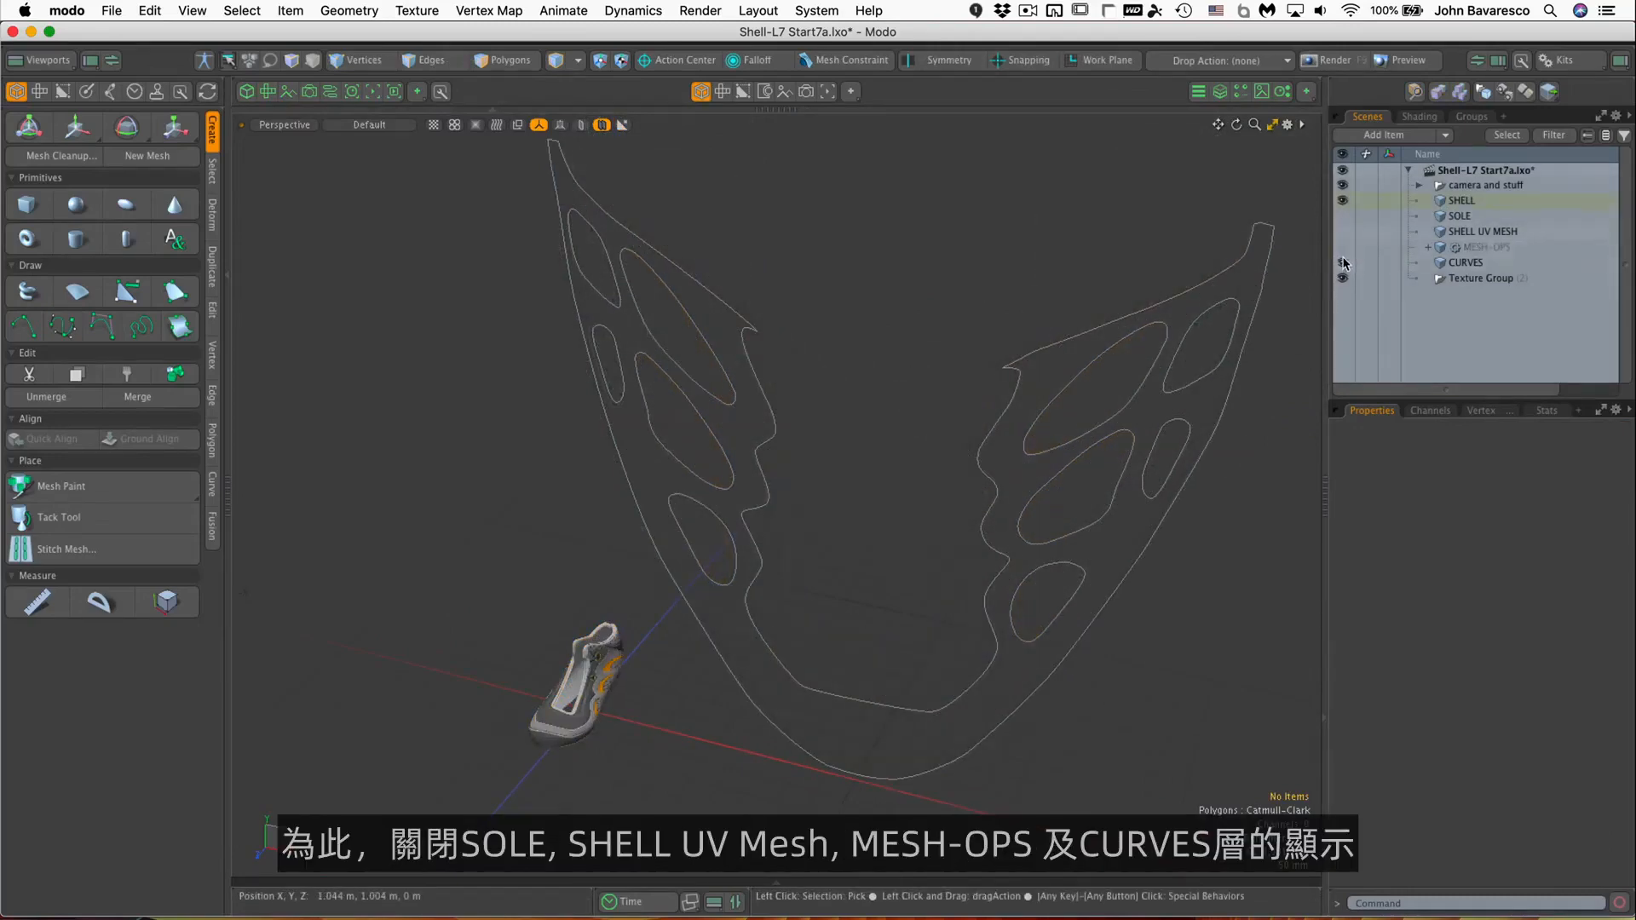
{"action": "left_click", "coordinate": [1343, 263]}
Select the shoe's outer shell material in Material selection mode.
{"action": "scroll", "coordinate": [660, 560], "scroll_direction": "up", "scroll_amount": 5}
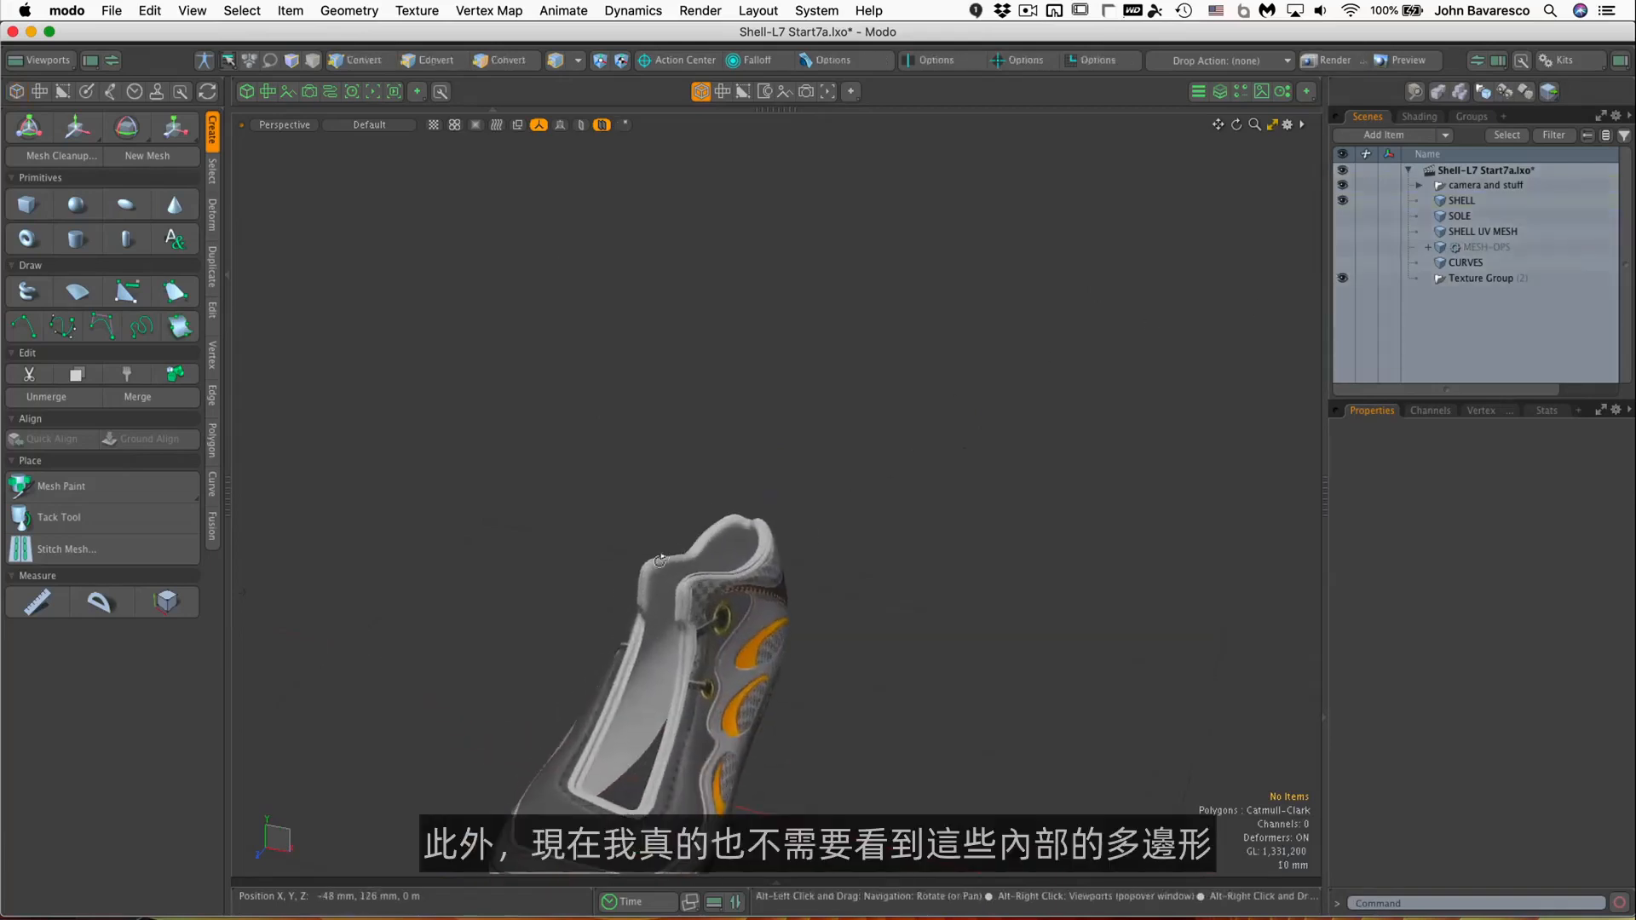
{"action": "scroll", "coordinate": [661, 560], "scroll_direction": "up", "scroll_amount": 3}
{"action": "left_click_drag", "start_coordinate": [660, 560], "coordinate": [679, 402], "text": "alt"}
{"action": "left_click_drag", "start_coordinate": [841, 573], "coordinate": [809, 488], "text": "alt+shift"}
{"action": "left_click", "coordinate": [876, 498]}
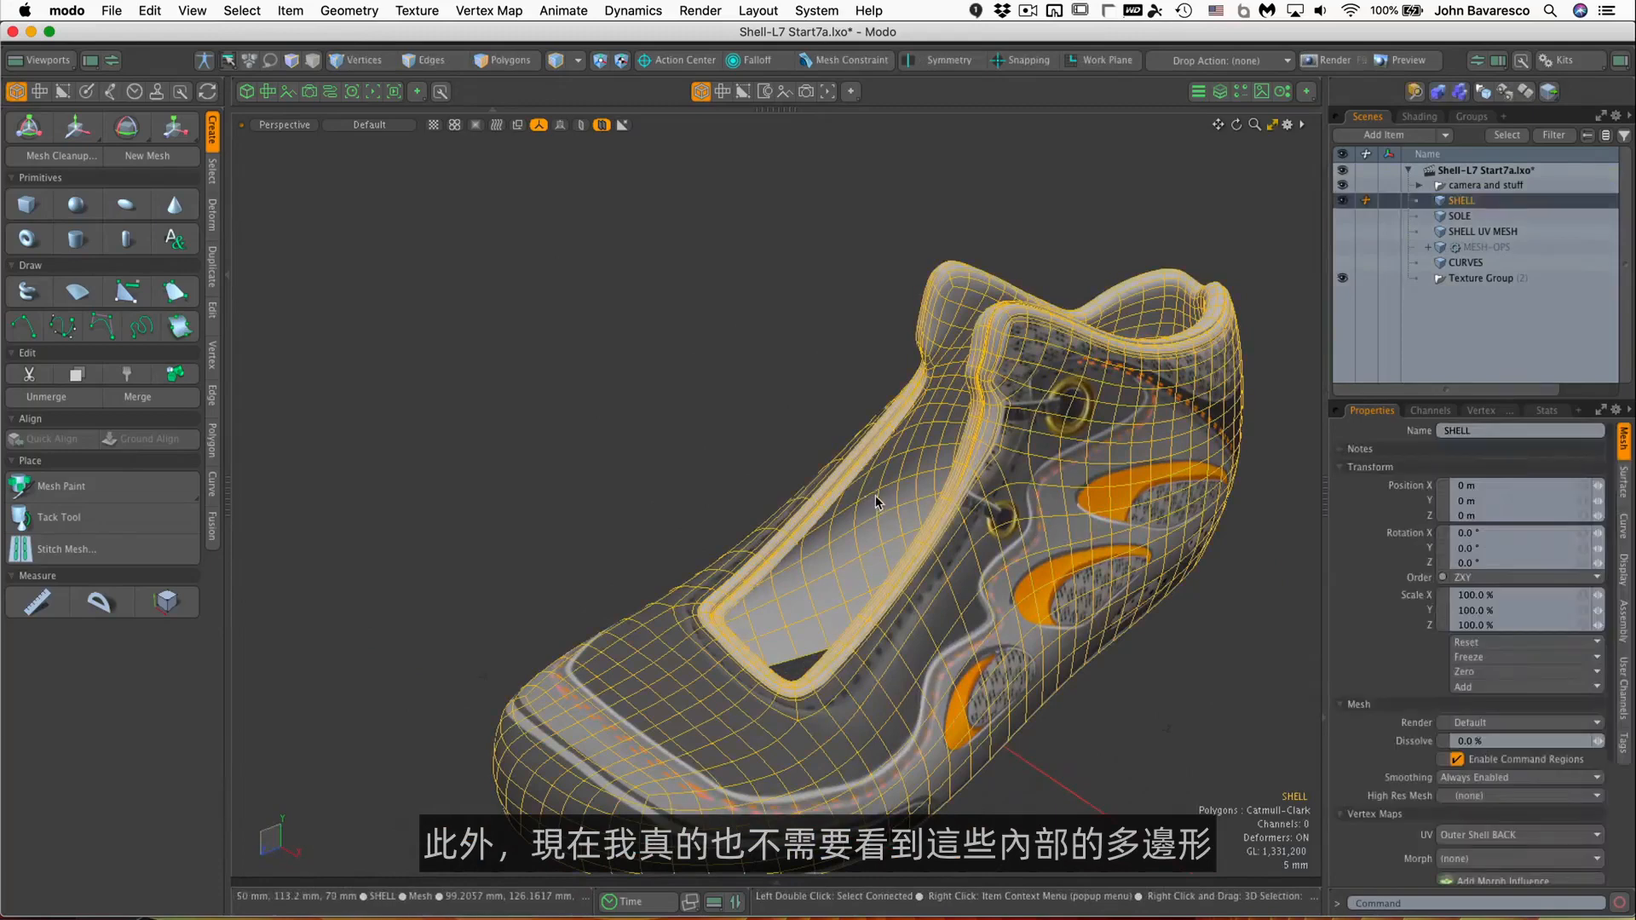
{"action": "key", "text": "a"}
{"action": "left_click_drag", "start_coordinate": [791, 411], "coordinate": [852, 412], "text": "ctrl+alt"}
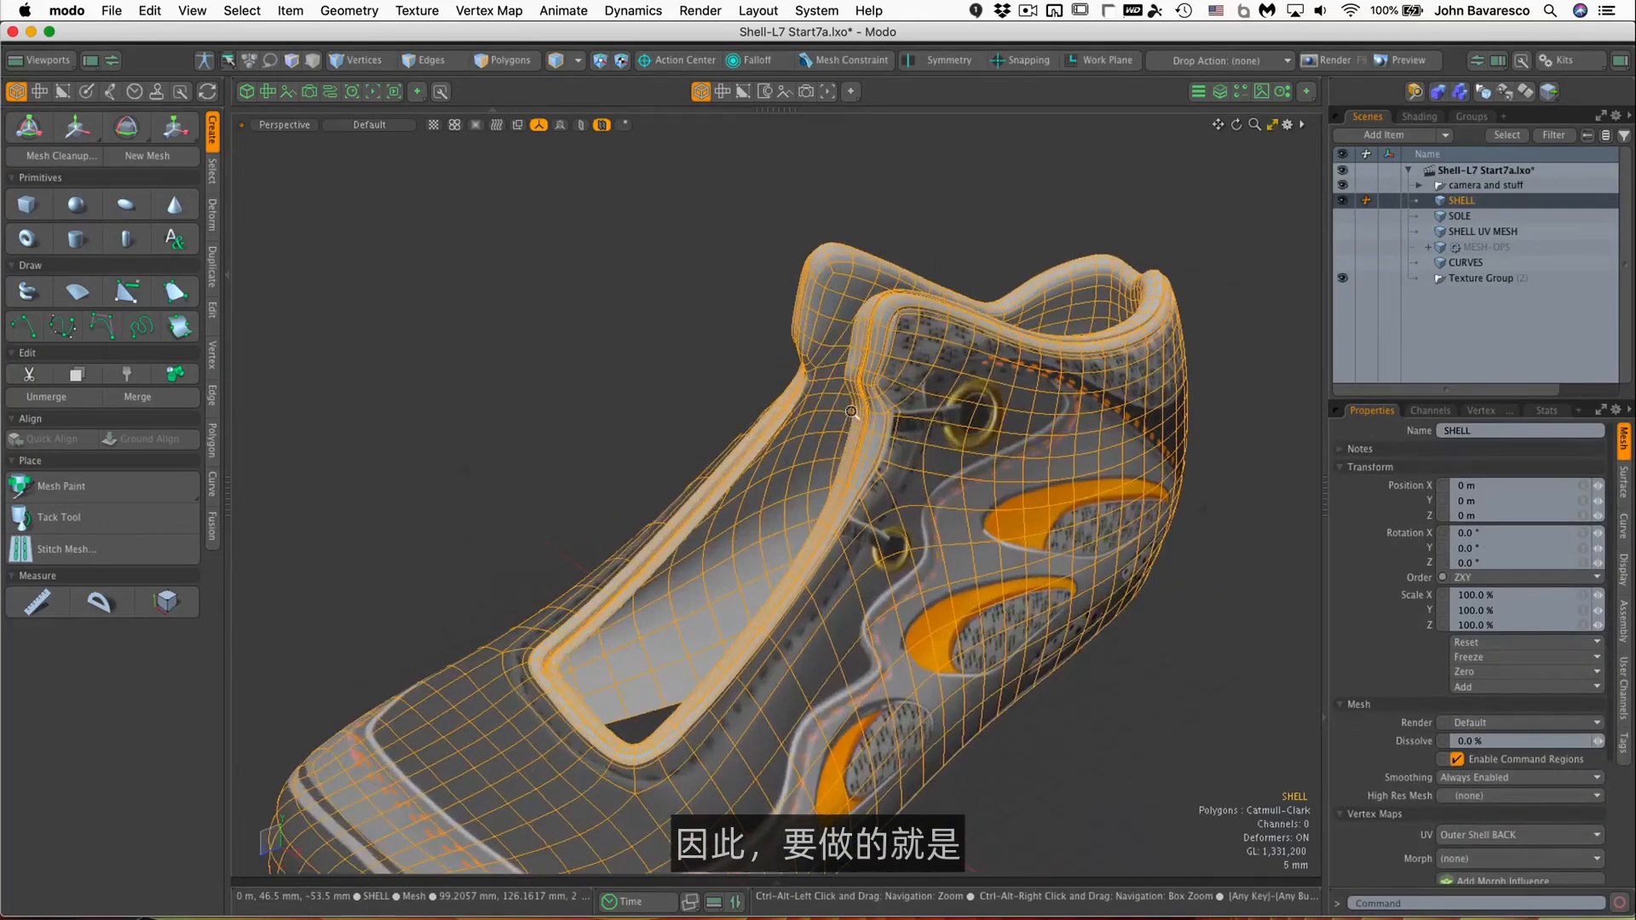
{"action": "left_click", "coordinate": [676, 296]}
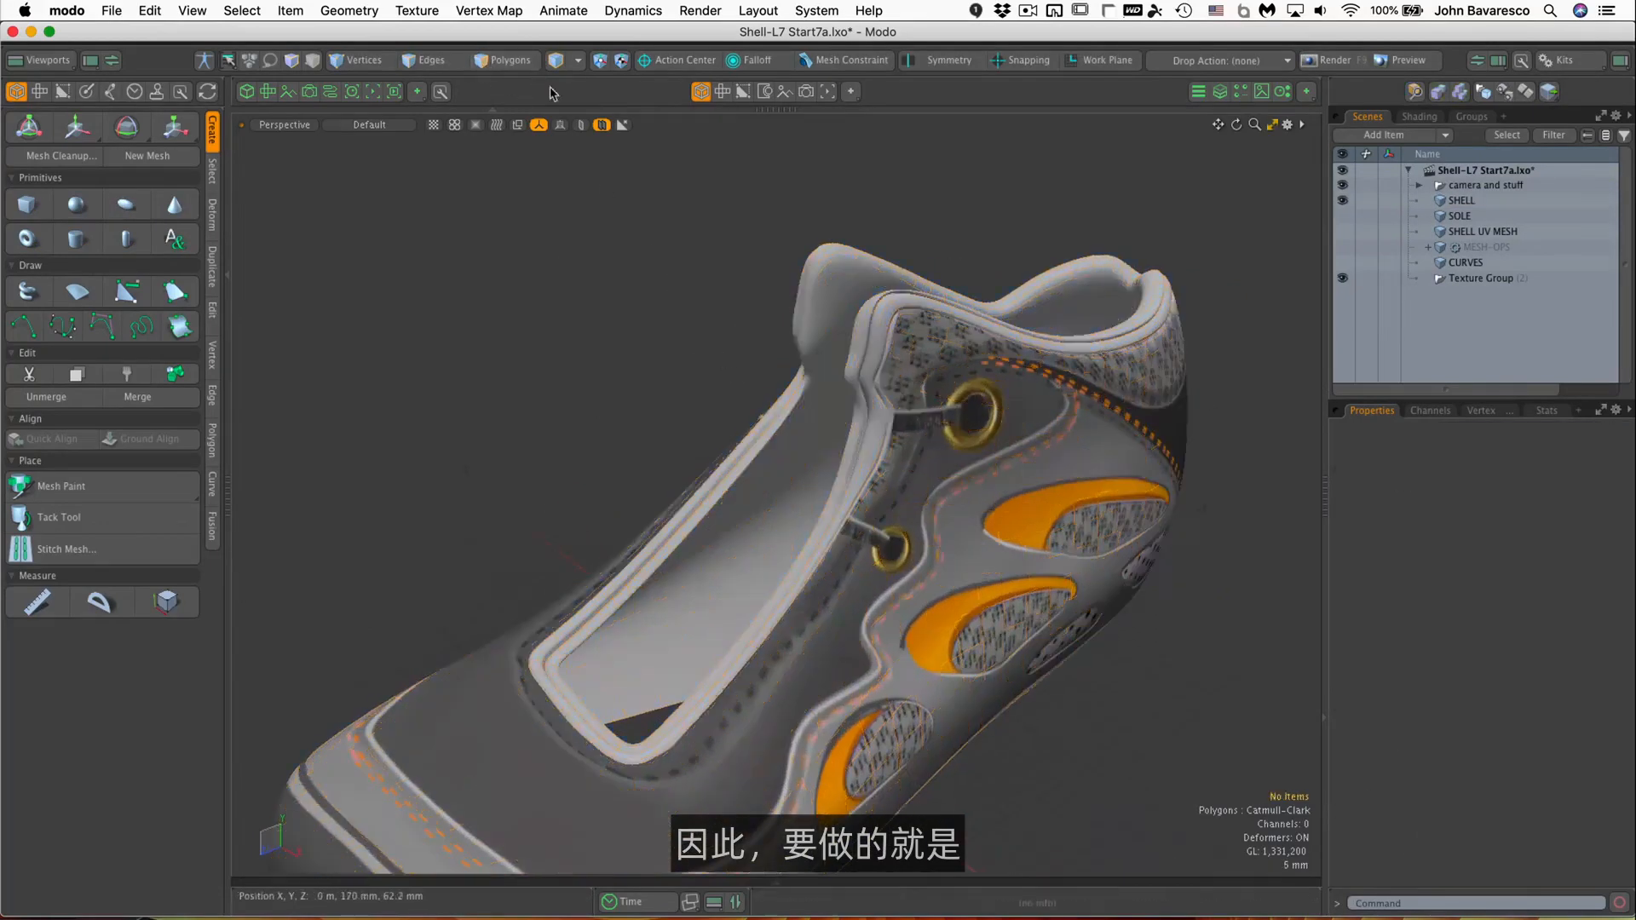
{"action": "left_click", "coordinate": [554, 62]}
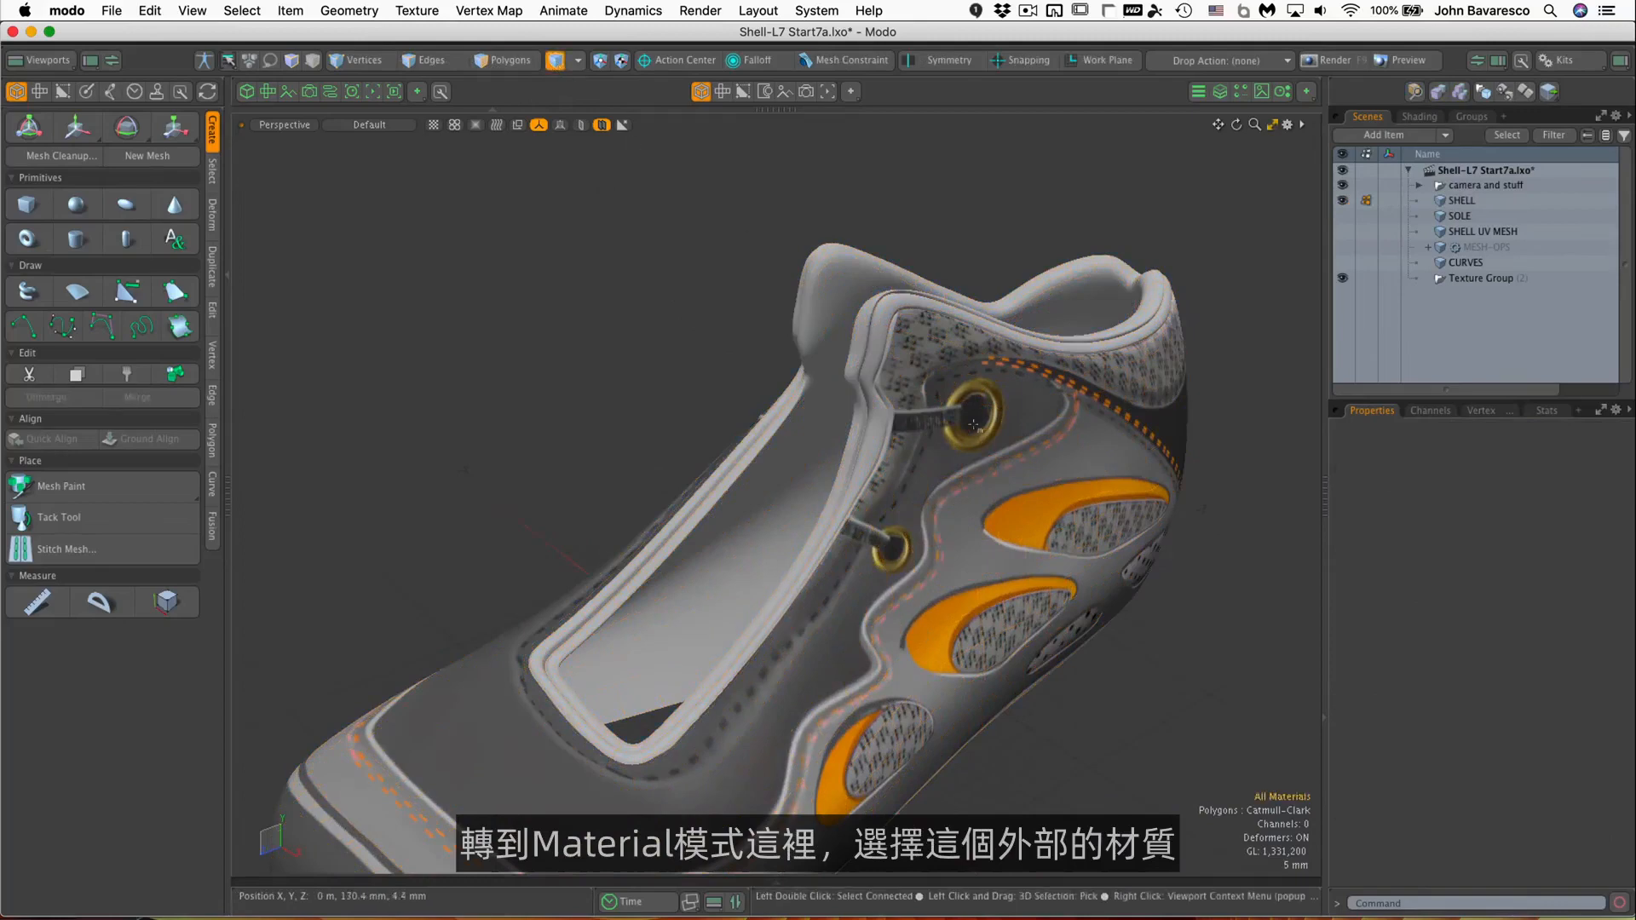
{"action": "left_click", "coordinate": [1033, 469]}
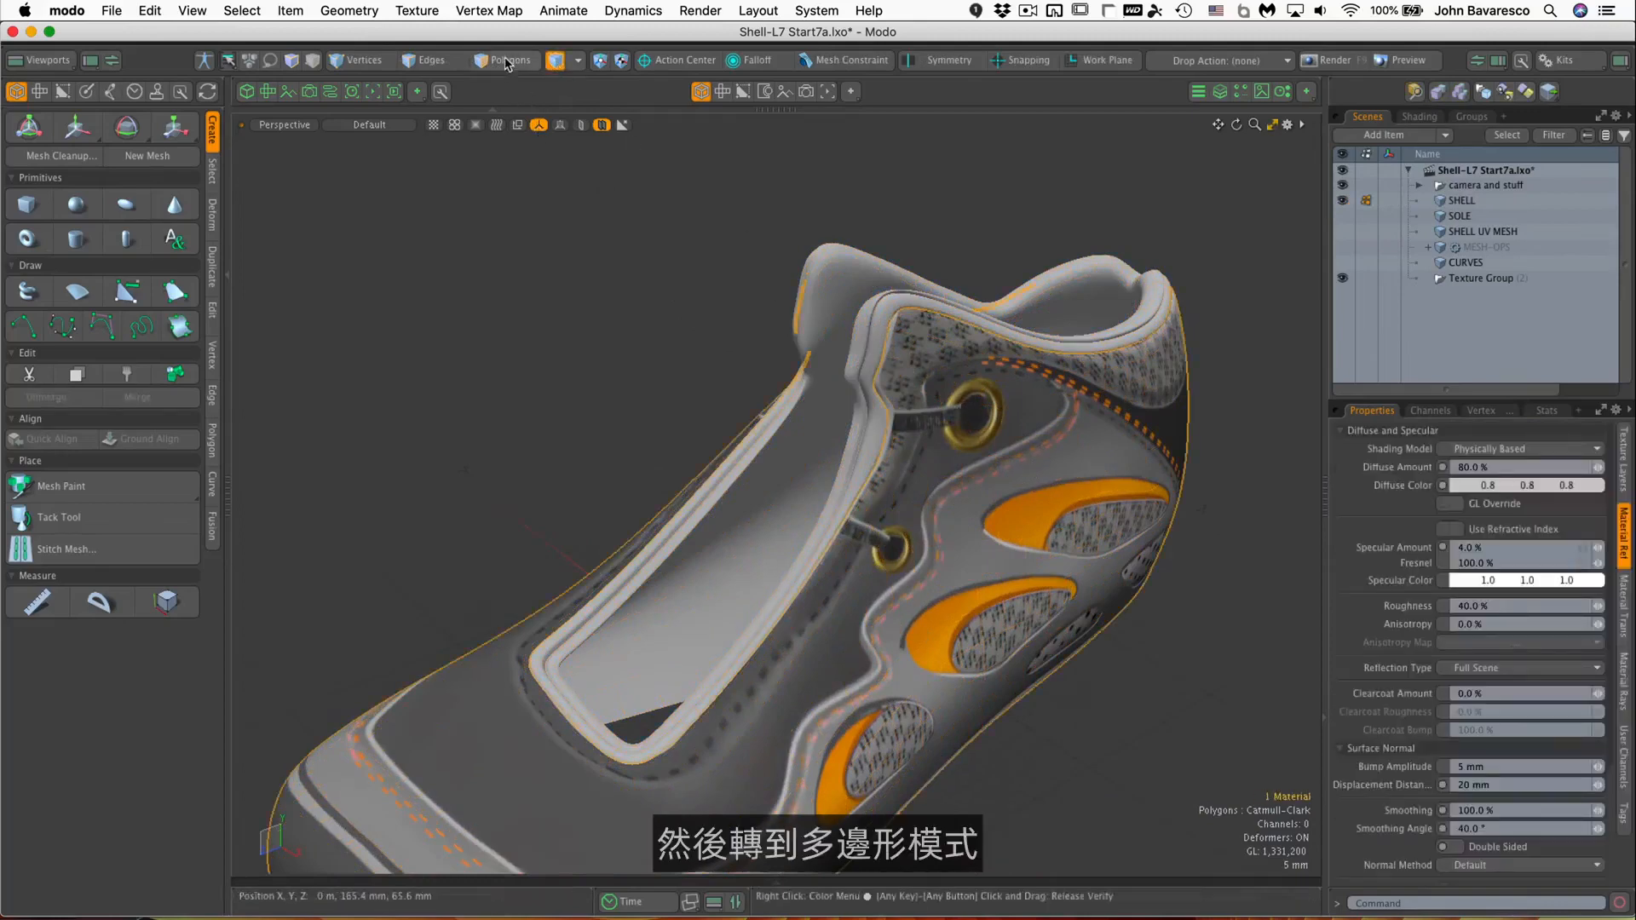
Convert the outer material selection to polygons, hide all unselected inner polygons, and clear the selection.
{"action": "key", "text": "alt"}
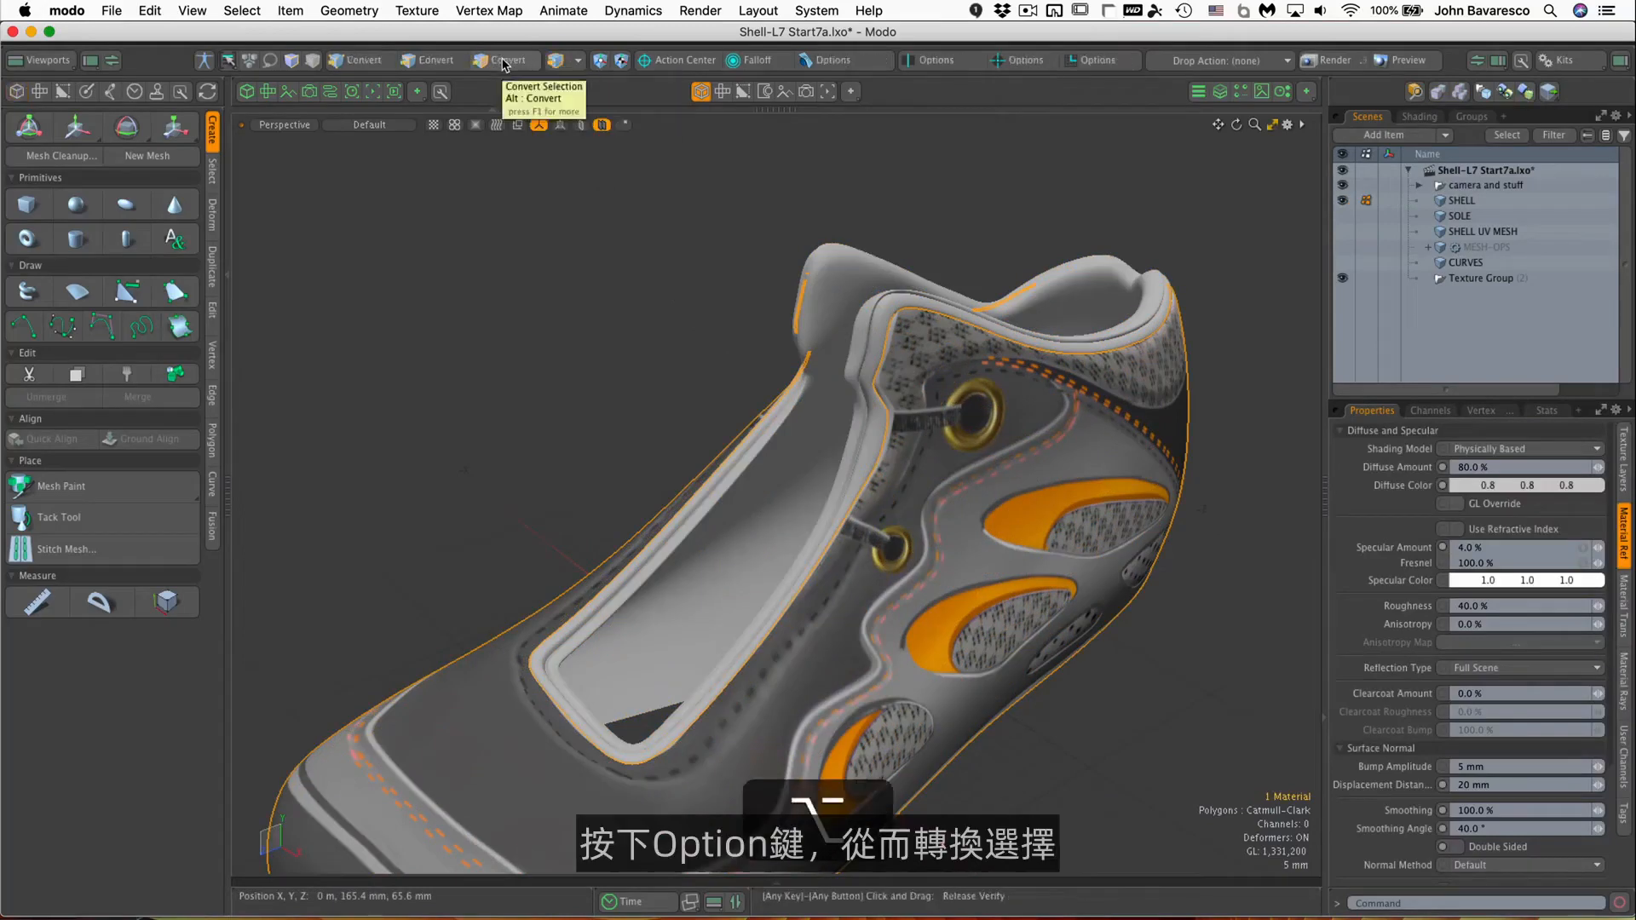
{"action": "left_click", "coordinate": [505, 62], "text": "alt"}
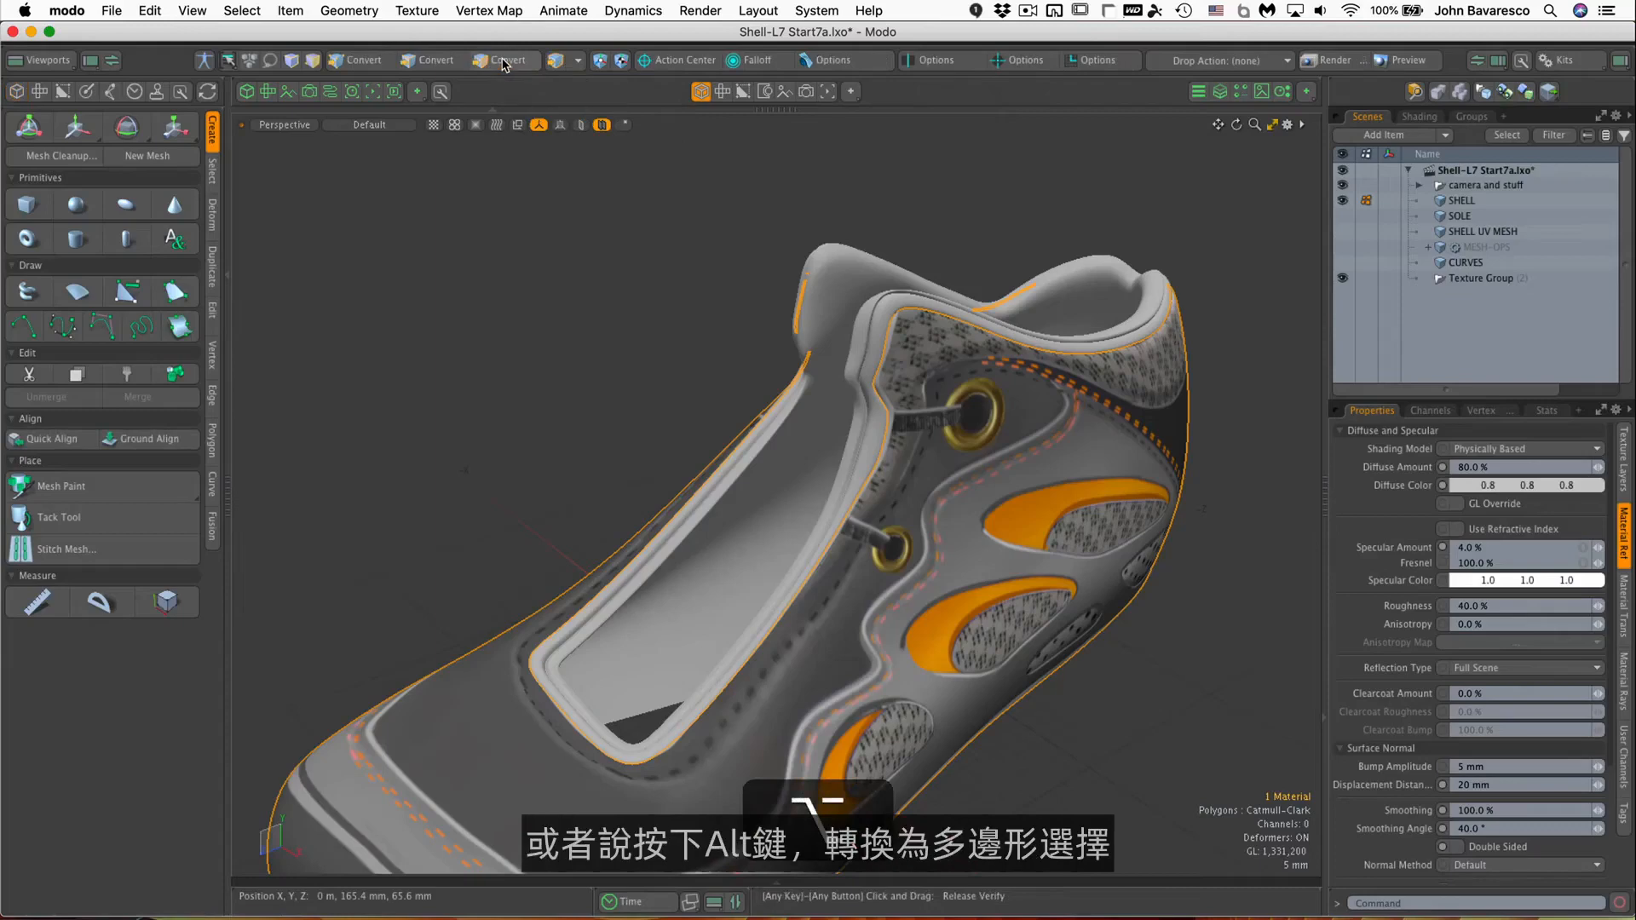
{"action": "left_click", "coordinate": [505, 61], "text": "alt"}
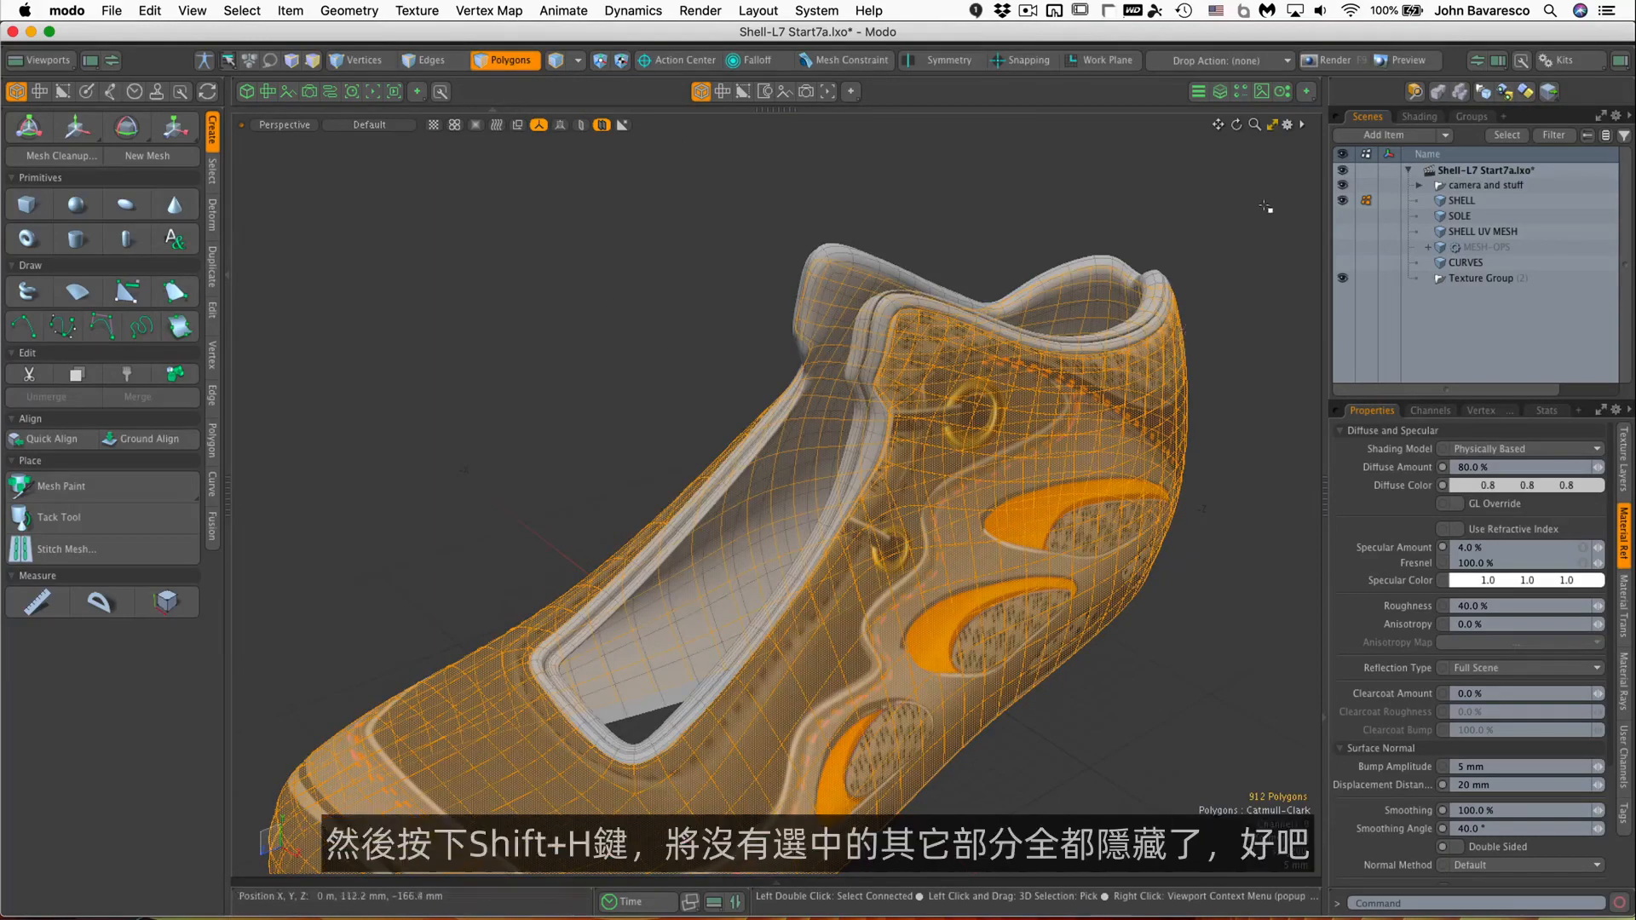
{"action": "key", "text": "shift"}
{"action": "key", "text": "shift+h"}
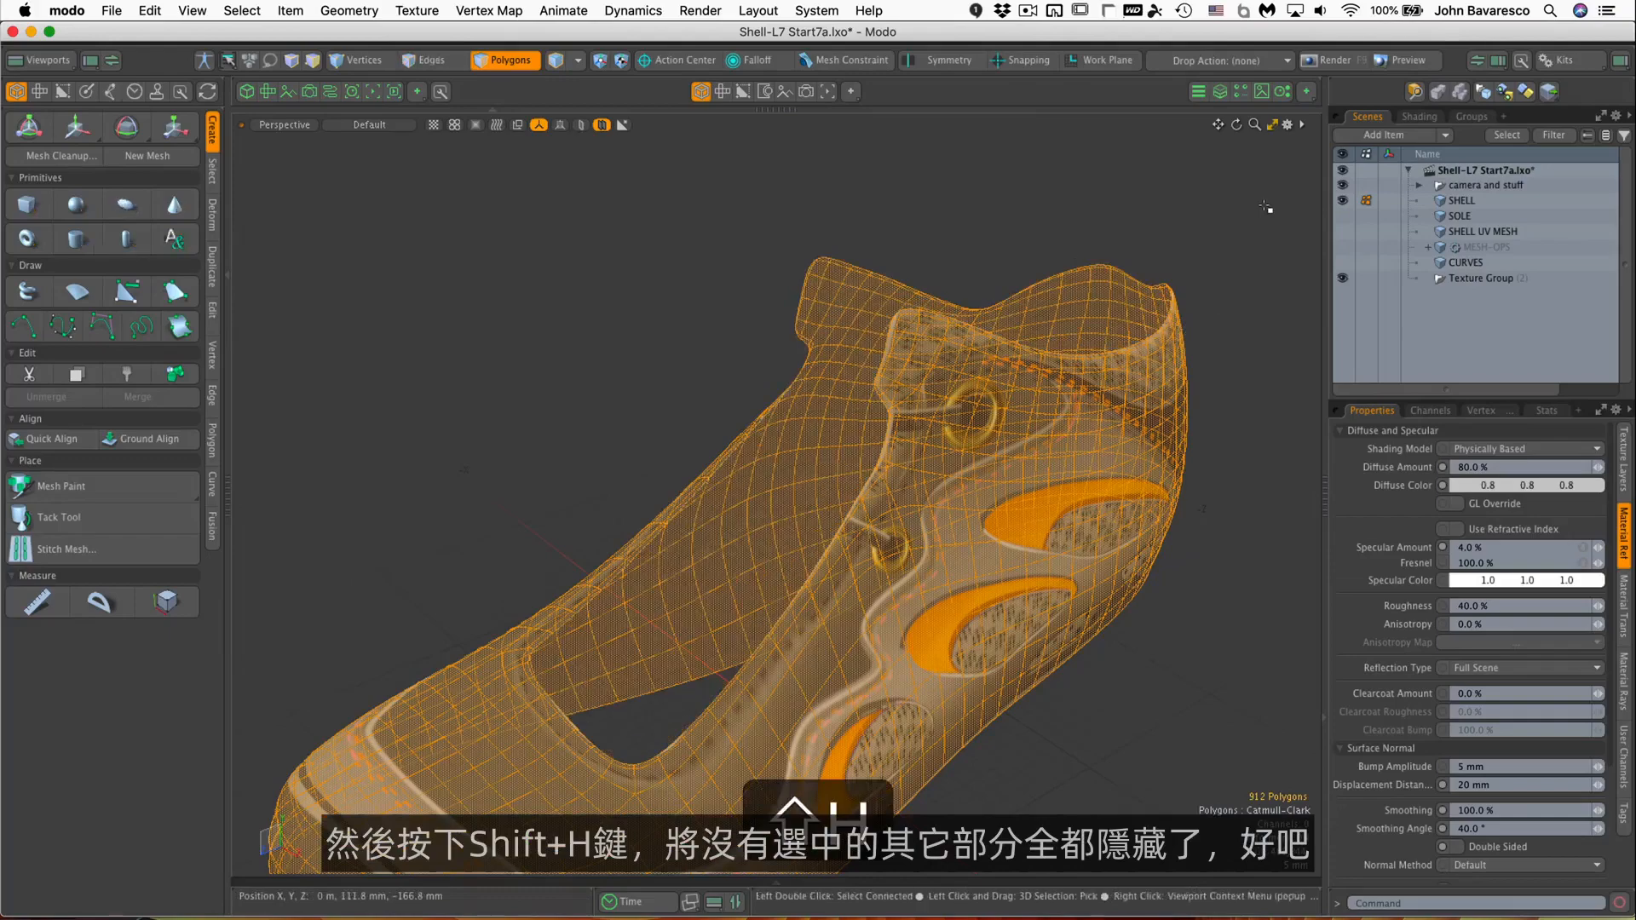
{"action": "left_click", "coordinate": [646, 279]}
In vertex mode, convert the Outer Shell BACK UV map into a new mesh named SHELL BACK UV MESH.
{"action": "left_click_drag", "start_coordinate": [749, 284], "coordinate": [792, 331], "text": "alt"}
{"action": "scroll", "coordinate": [736, 310], "scroll_direction": "down", "scroll_amount": 3}
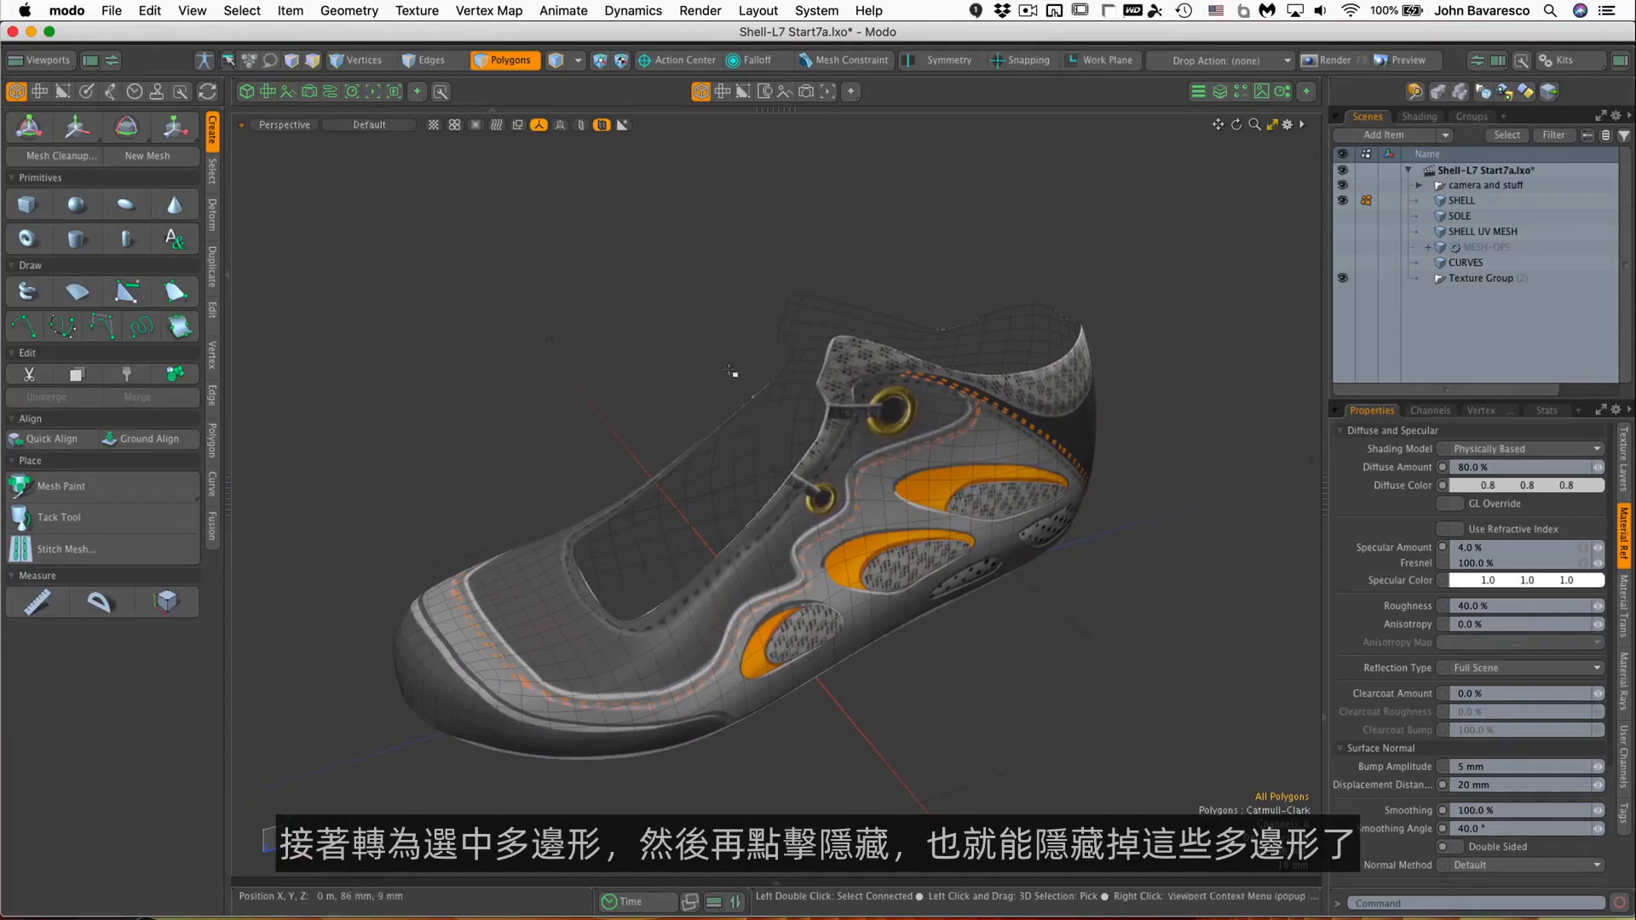
{"action": "scroll", "coordinate": [683, 280], "scroll_direction": "up", "scroll_amount": 4}
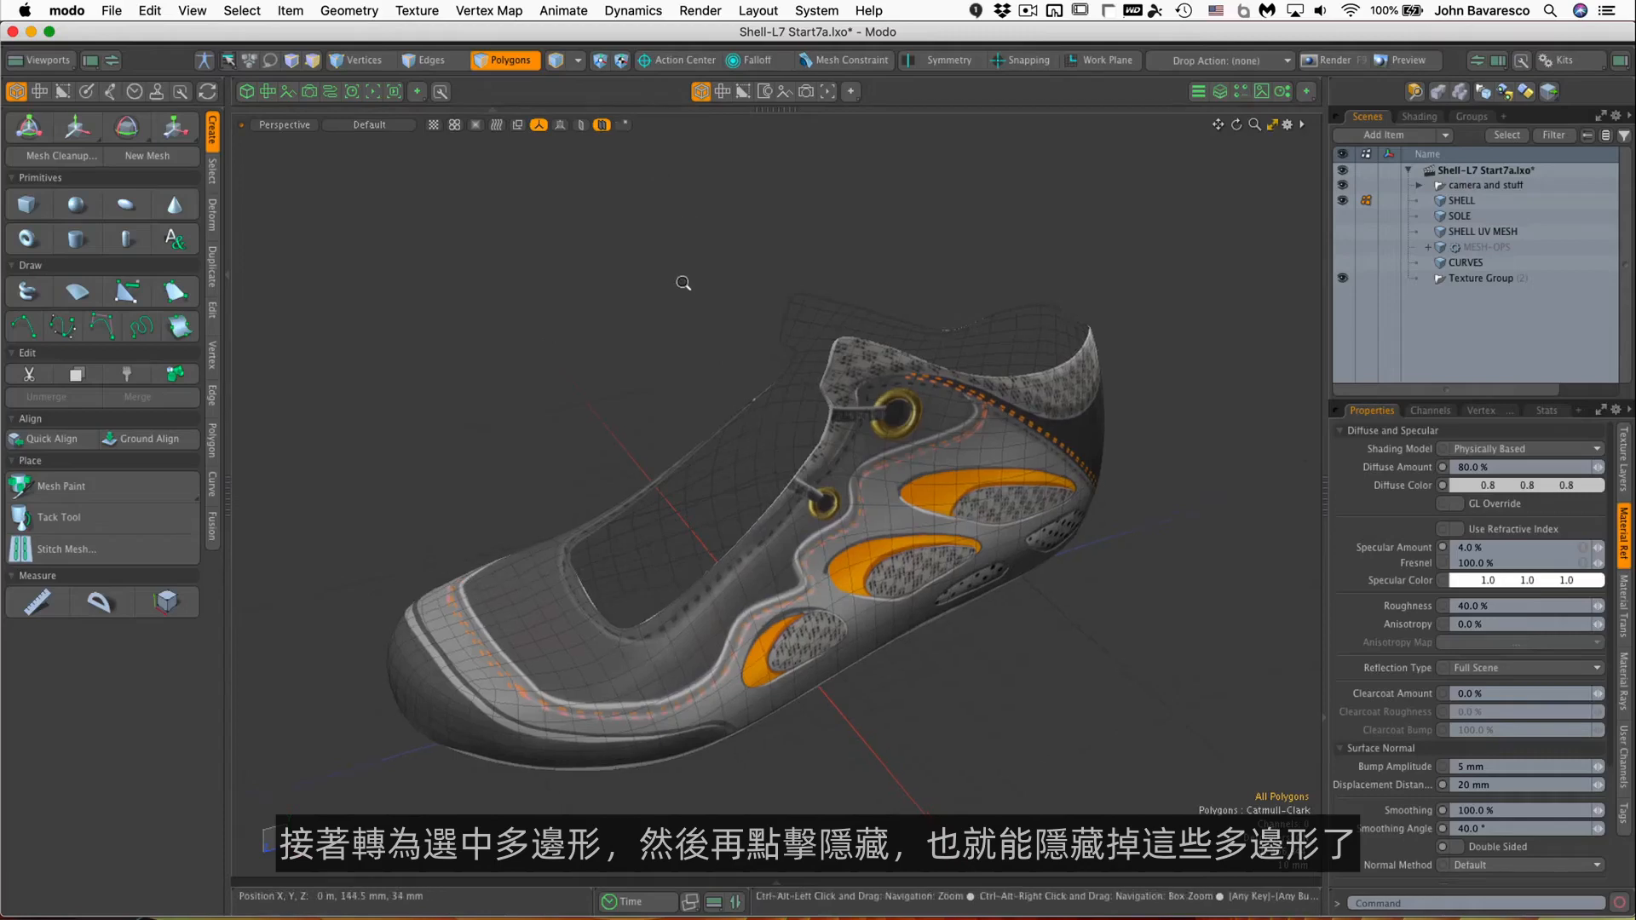
{"action": "left_click_drag", "start_coordinate": [705, 270], "coordinate": [729, 224], "text": "alt"}
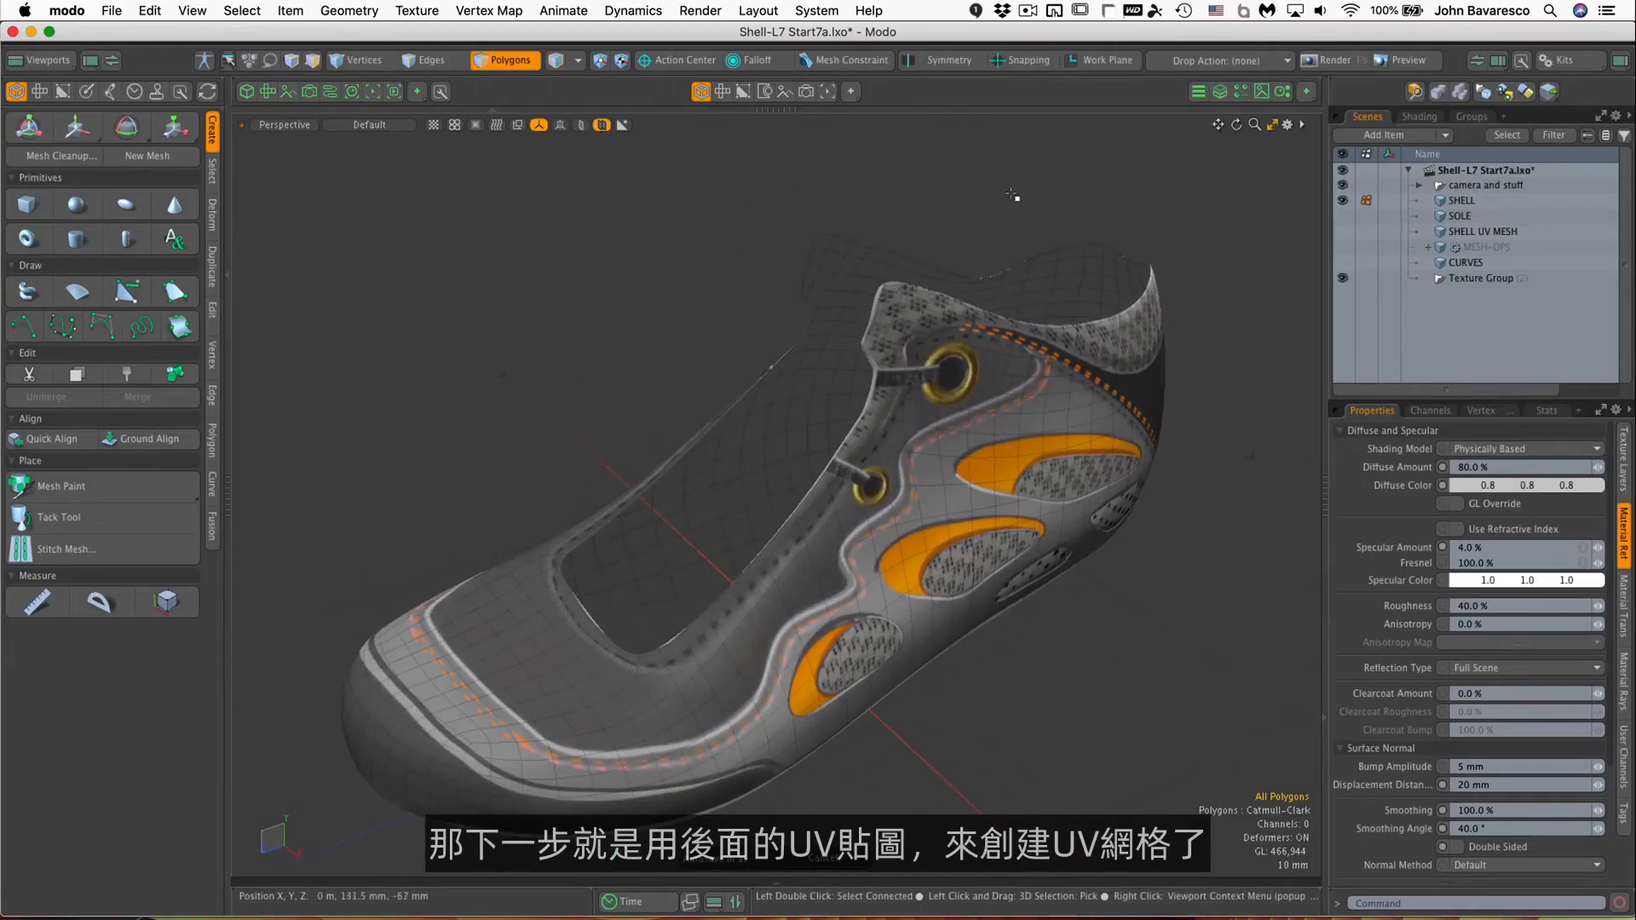
{"action": "left_click_drag", "start_coordinate": [957, 222], "coordinate": [784, 275], "text": "ctrl+alt"}
{"action": "left_click_drag", "start_coordinate": [784, 275], "coordinate": [854, 391], "text": "alt+shift"}
{"action": "key", "text": "1"}
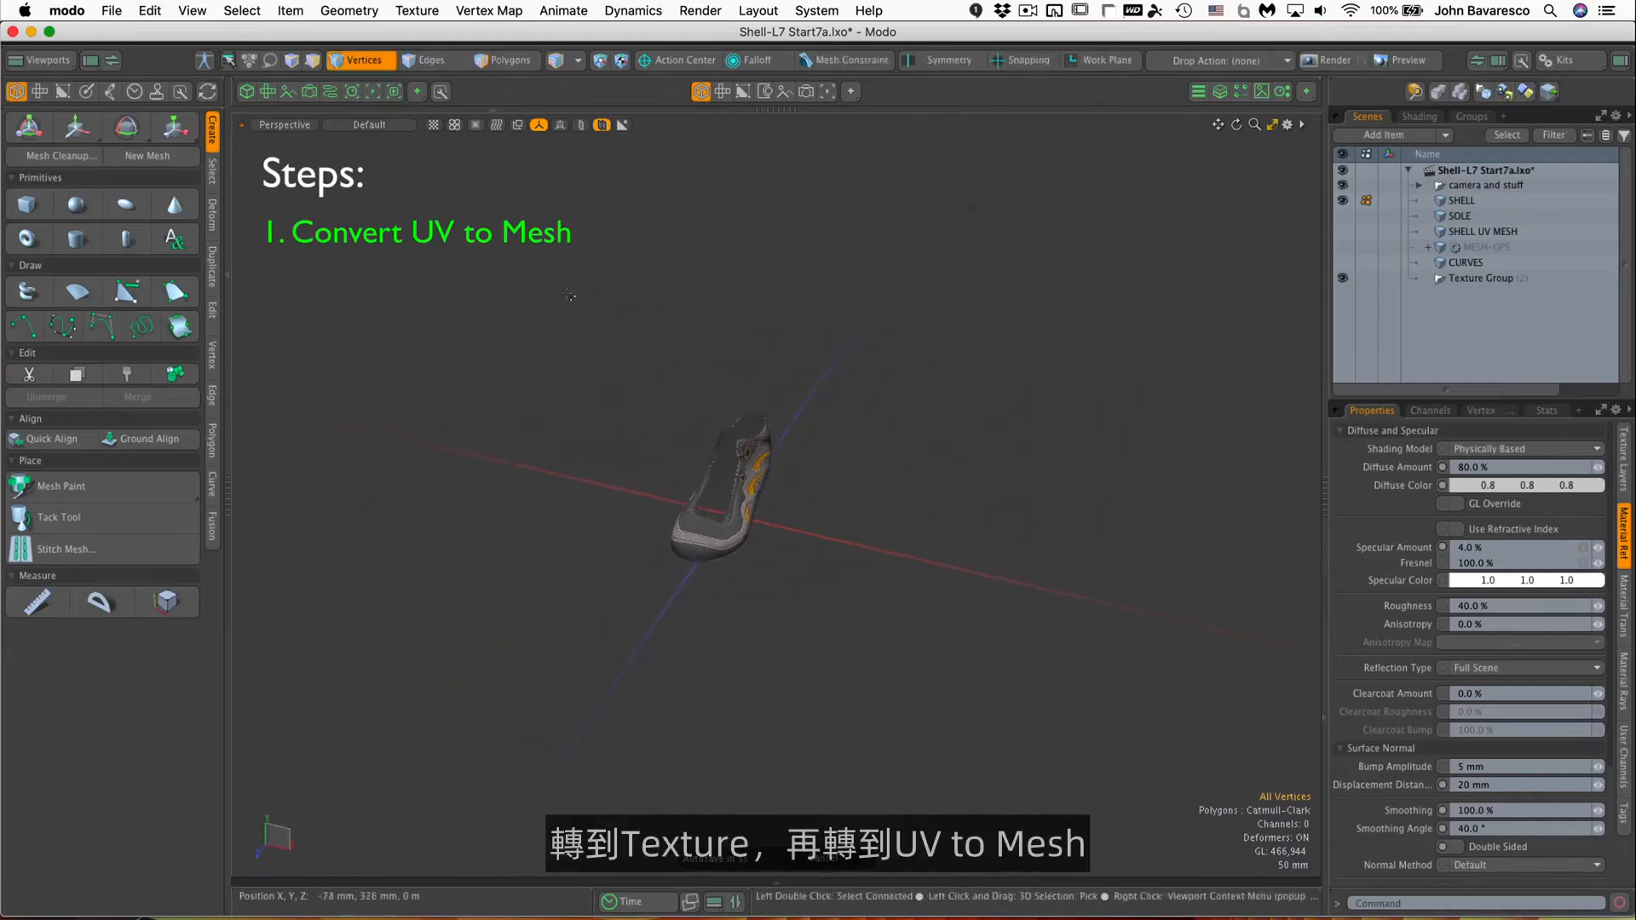
{"action": "left_click", "coordinate": [415, 10]}
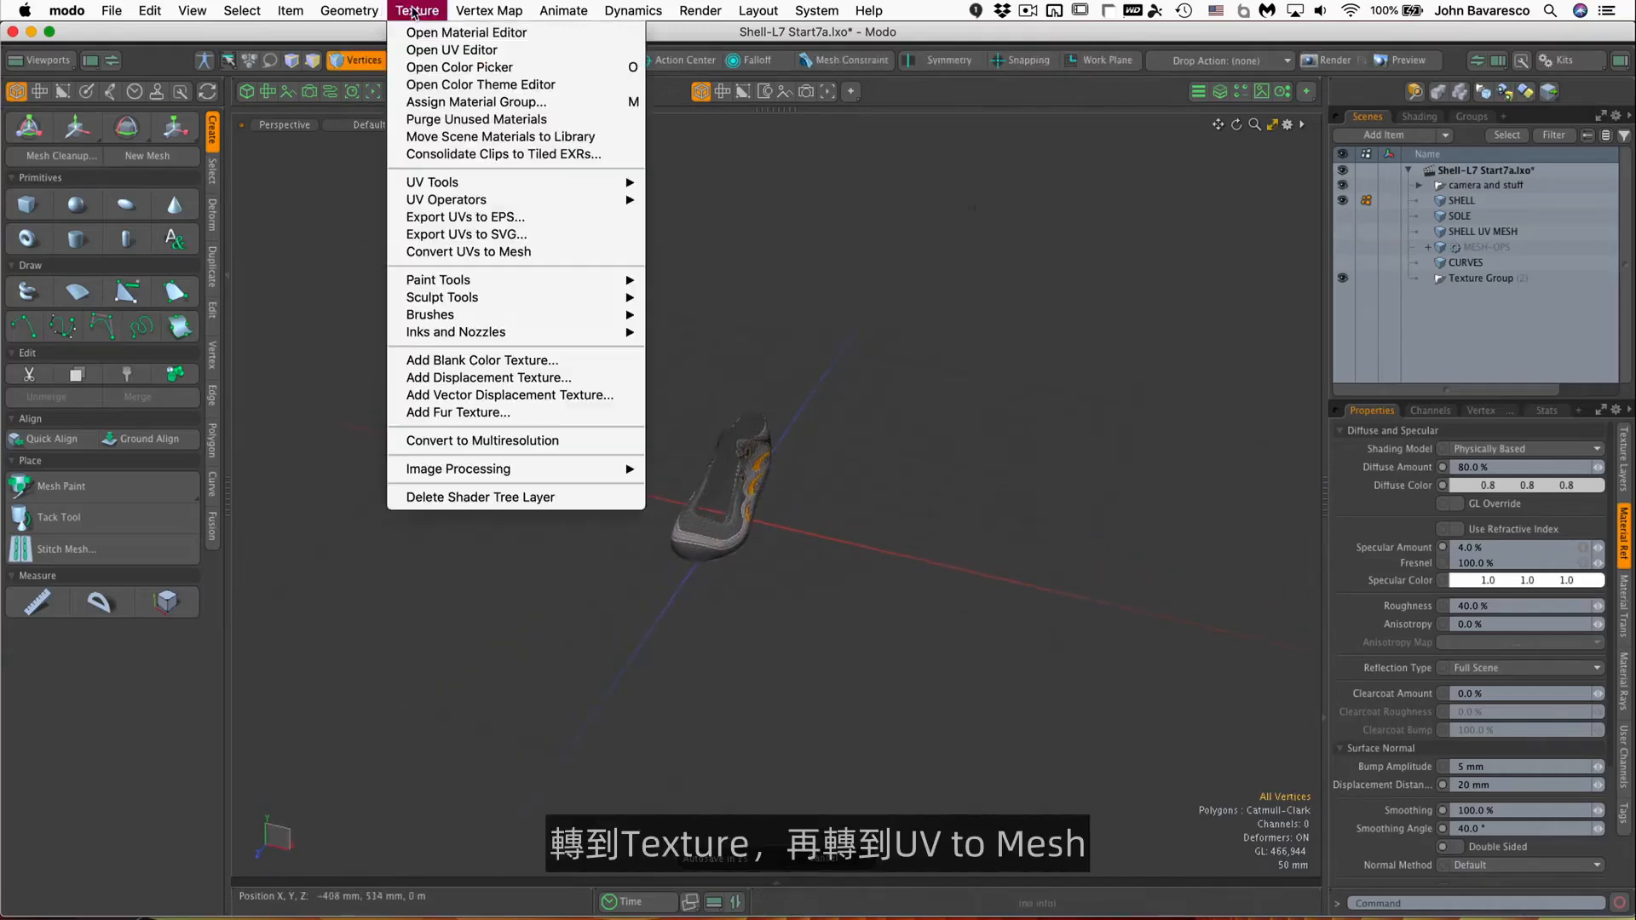
{"action": "left_click", "coordinate": [456, 253]}
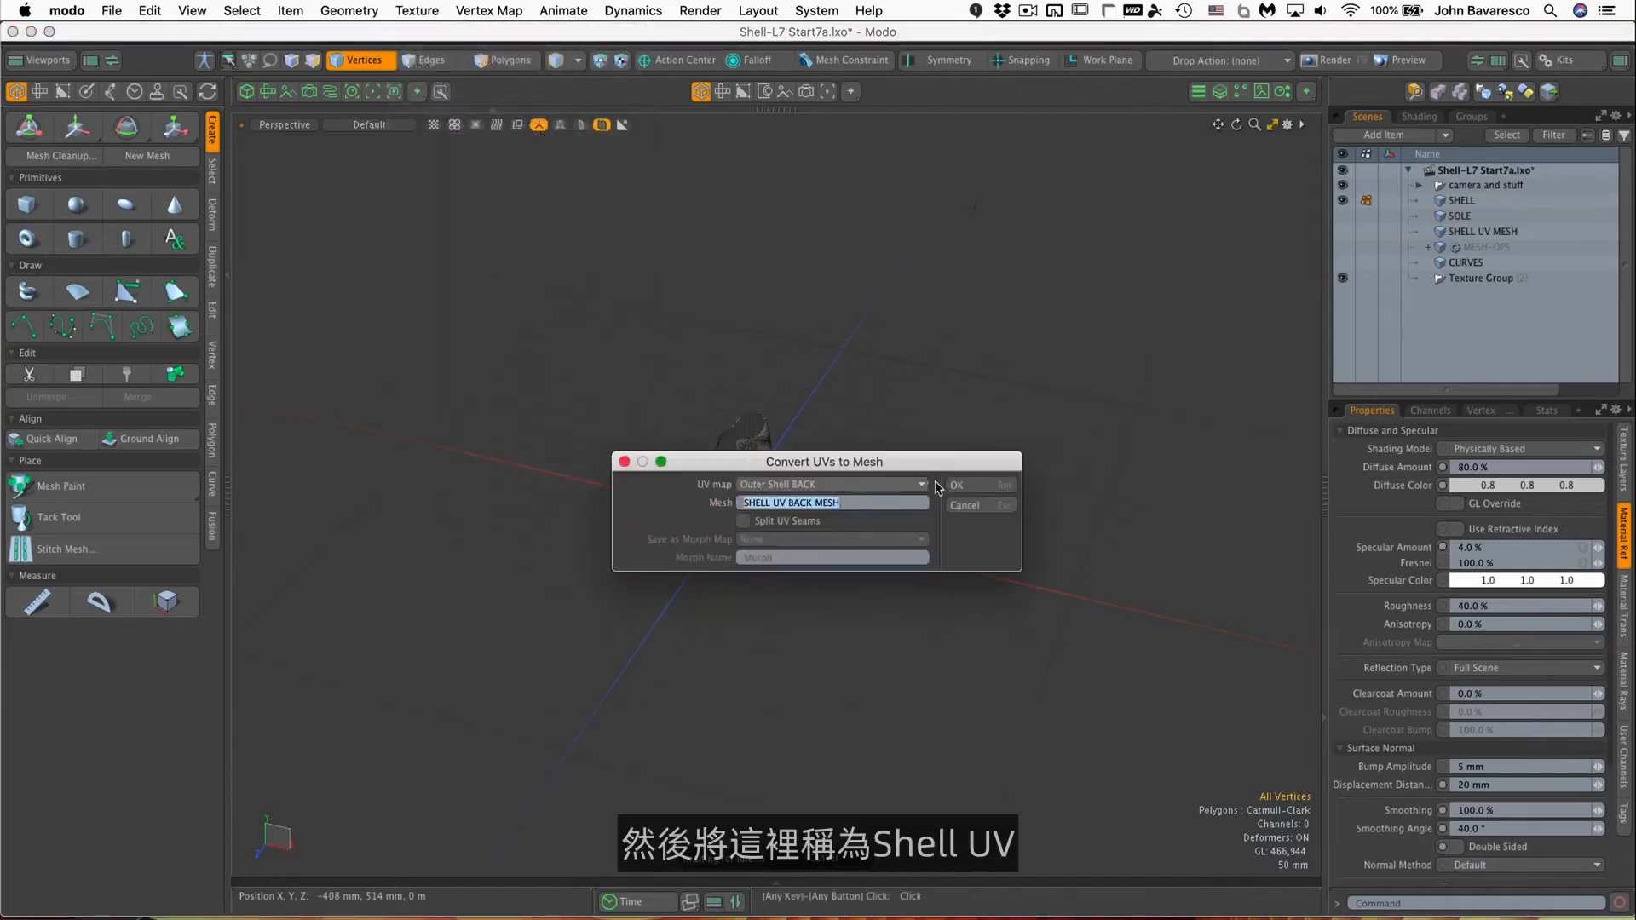
{"action": "left_click", "coordinate": [776, 502]}
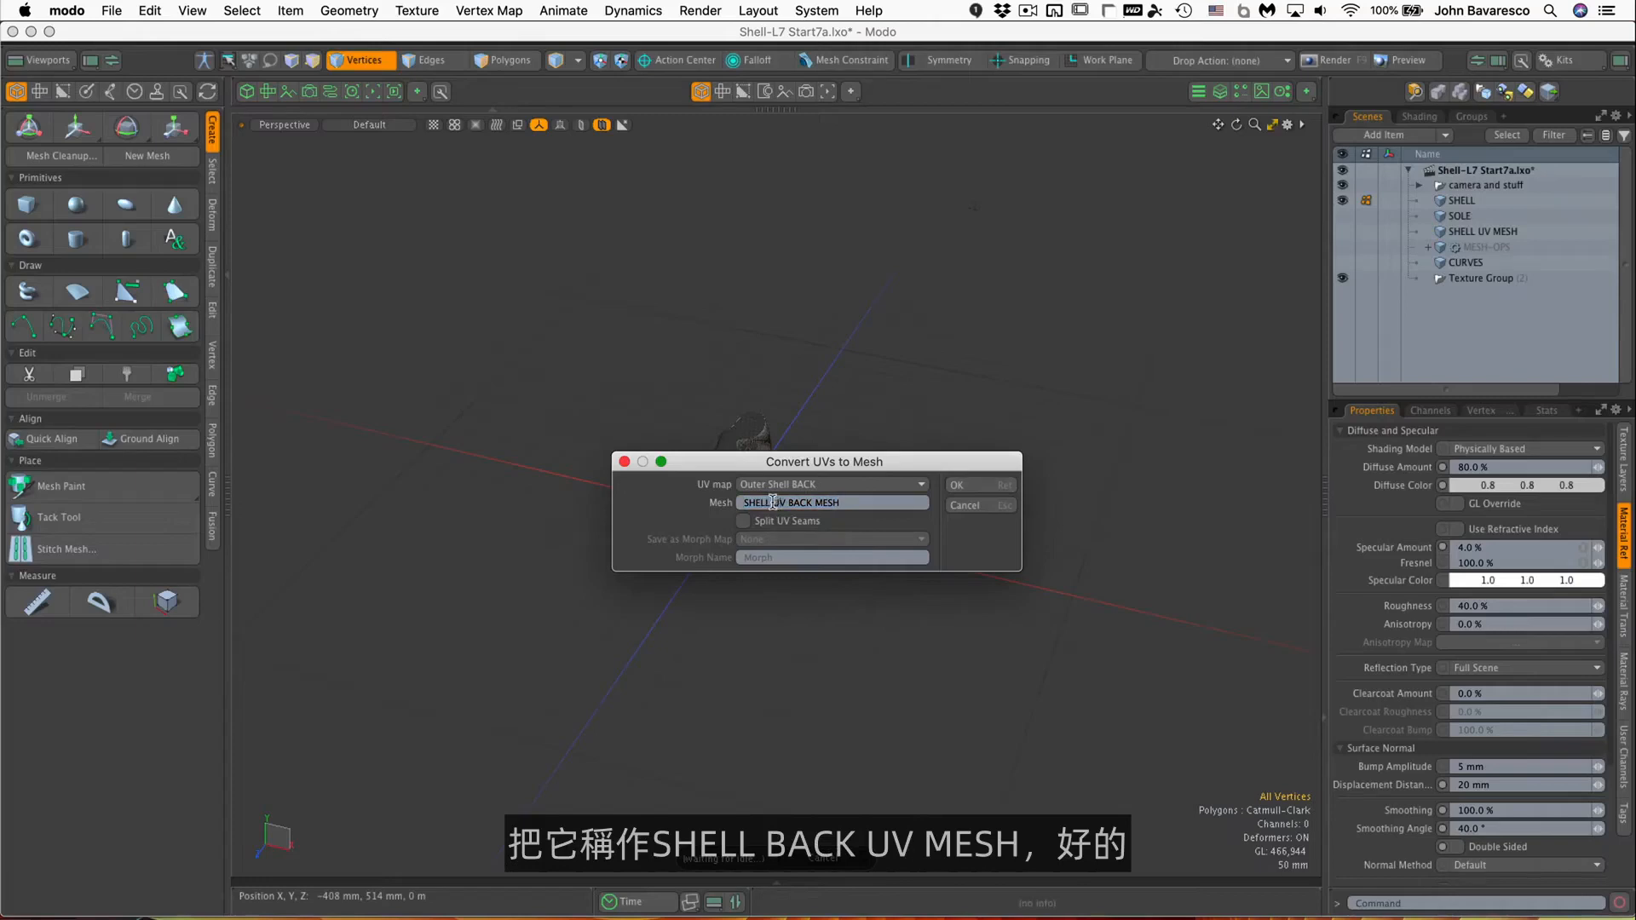
{"action": "type", "text": "BACK UV"}
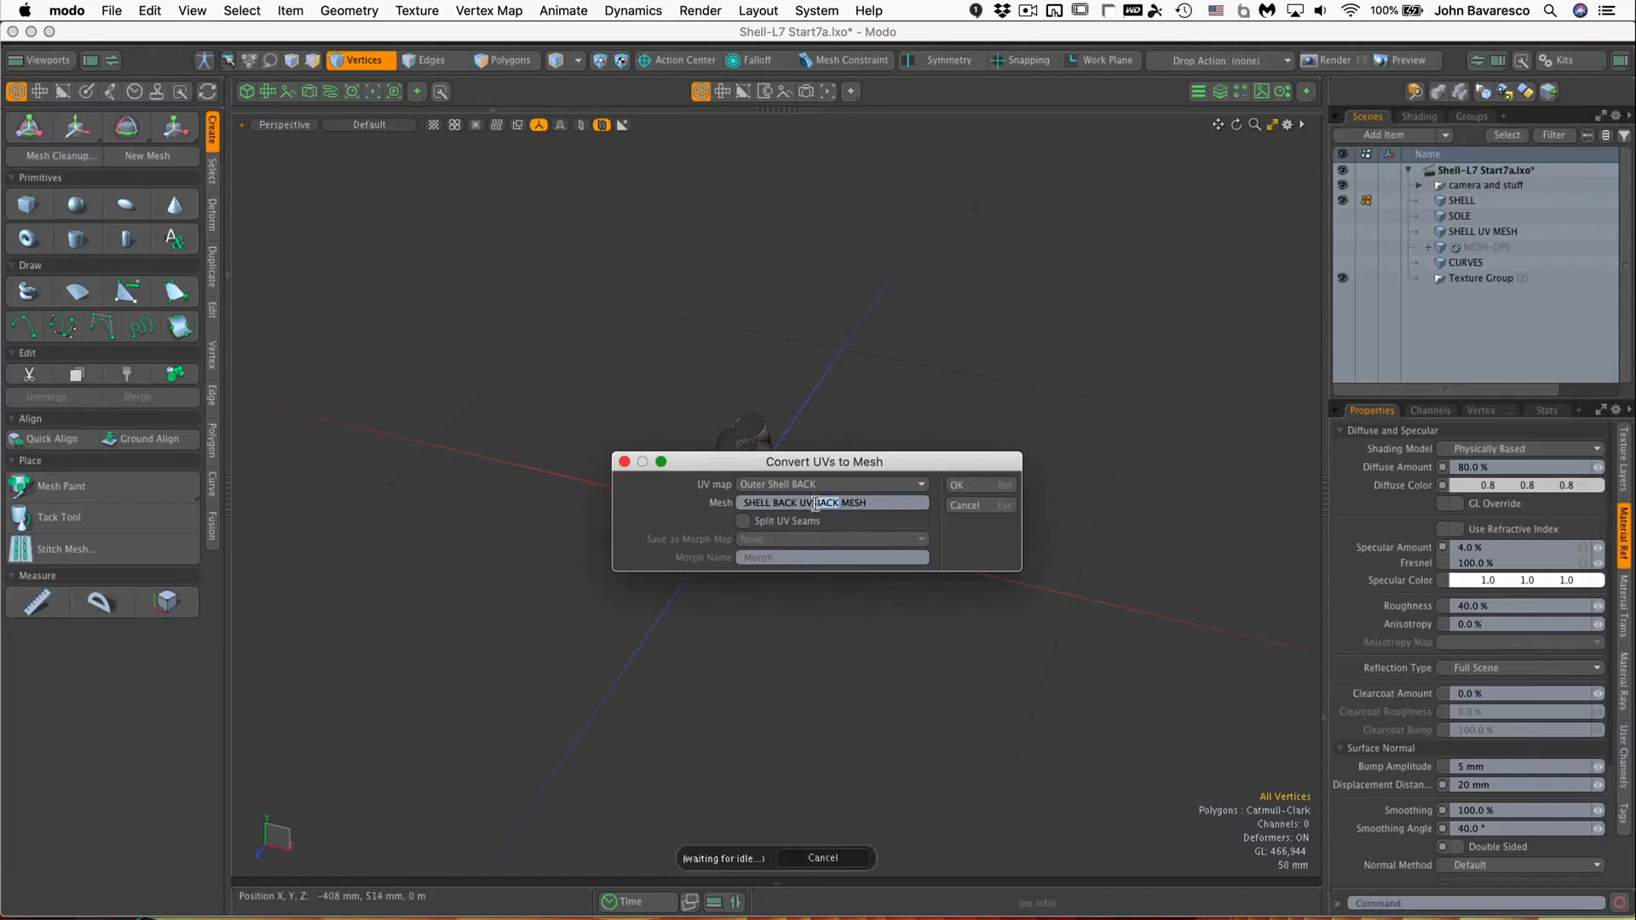
{"action": "key", "text": "BackSpace"}
{"action": "left_click", "coordinate": [956, 486]}
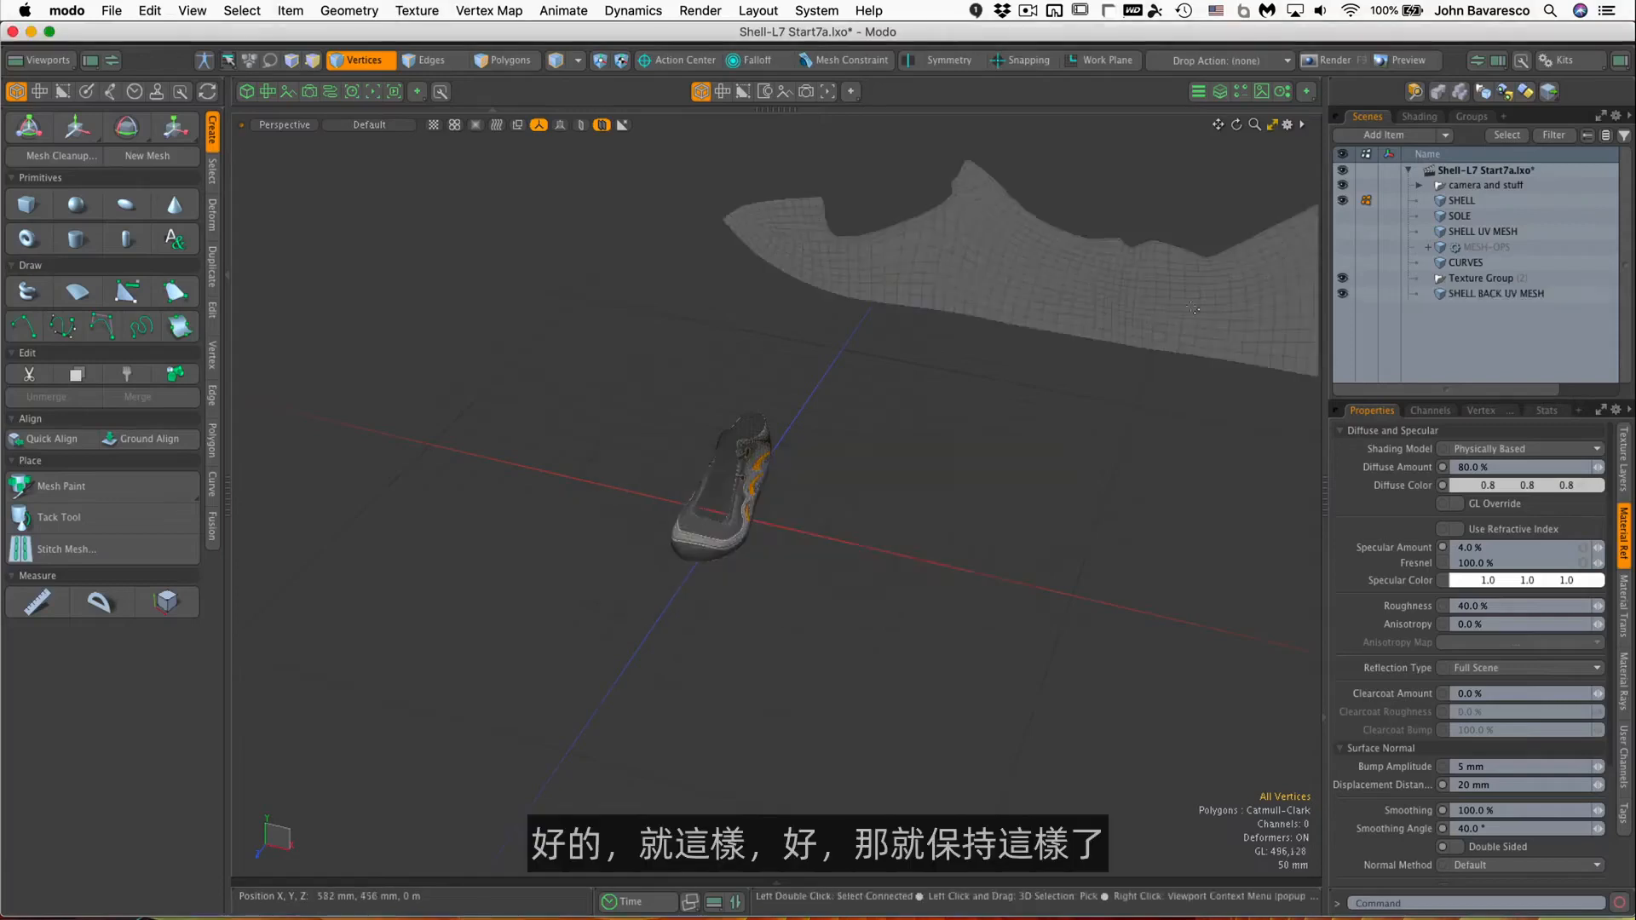
Select all connected polygons of the shoe's visible outer shell in polygon mode.
{"action": "left_click_drag", "start_coordinate": [883, 362], "coordinate": [865, 414], "text": "alt"}
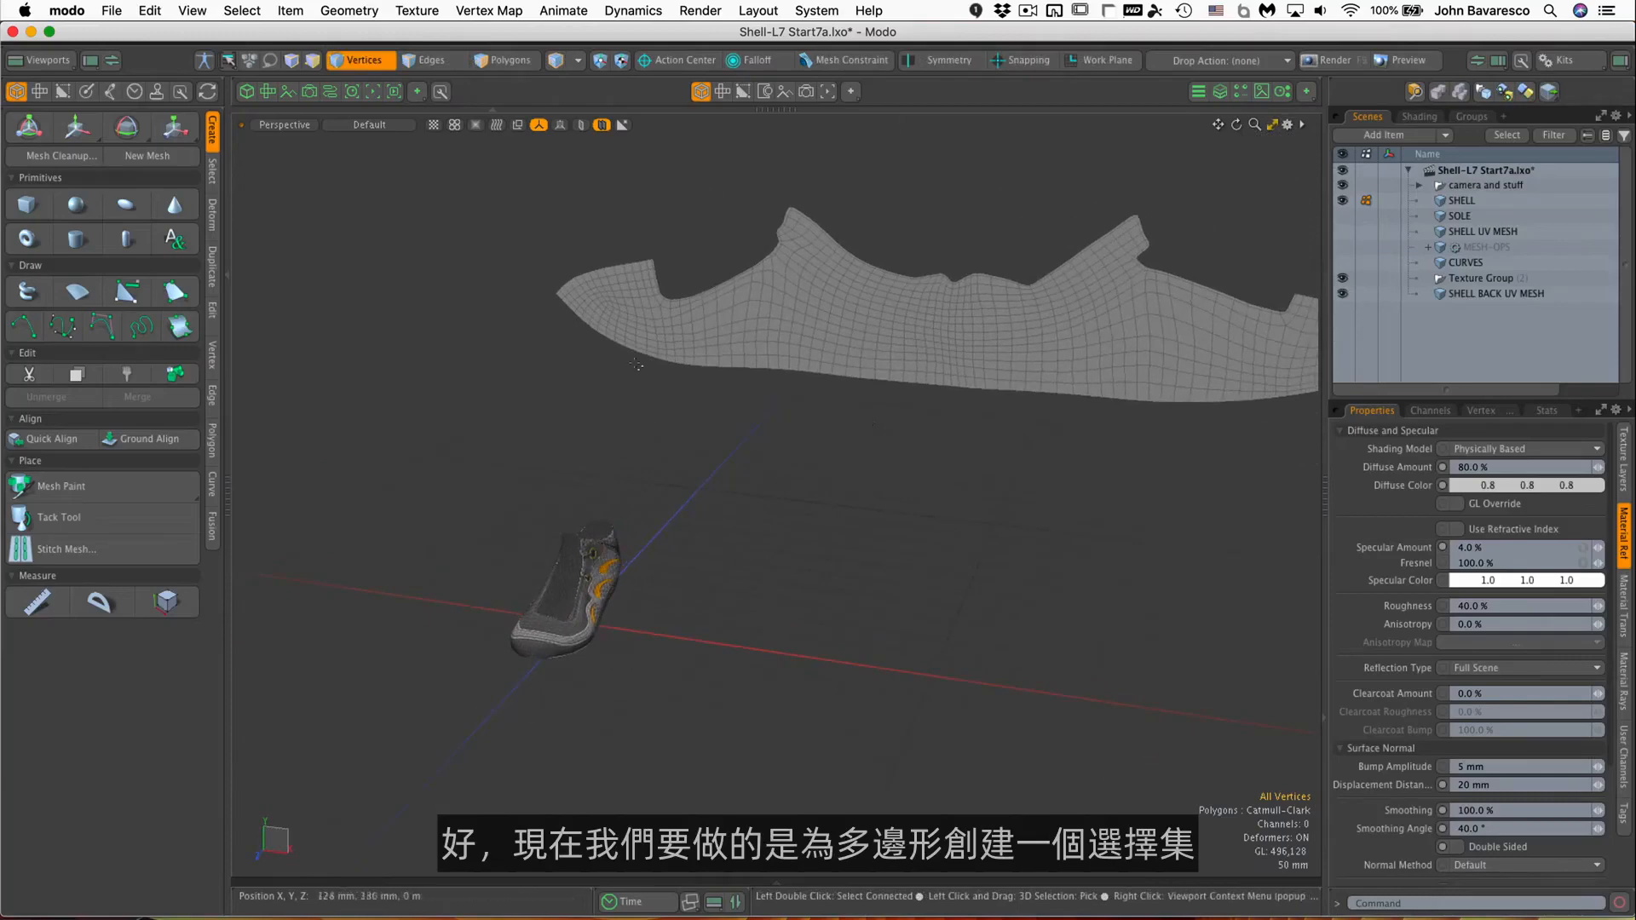
{"action": "key", "text": "3"}
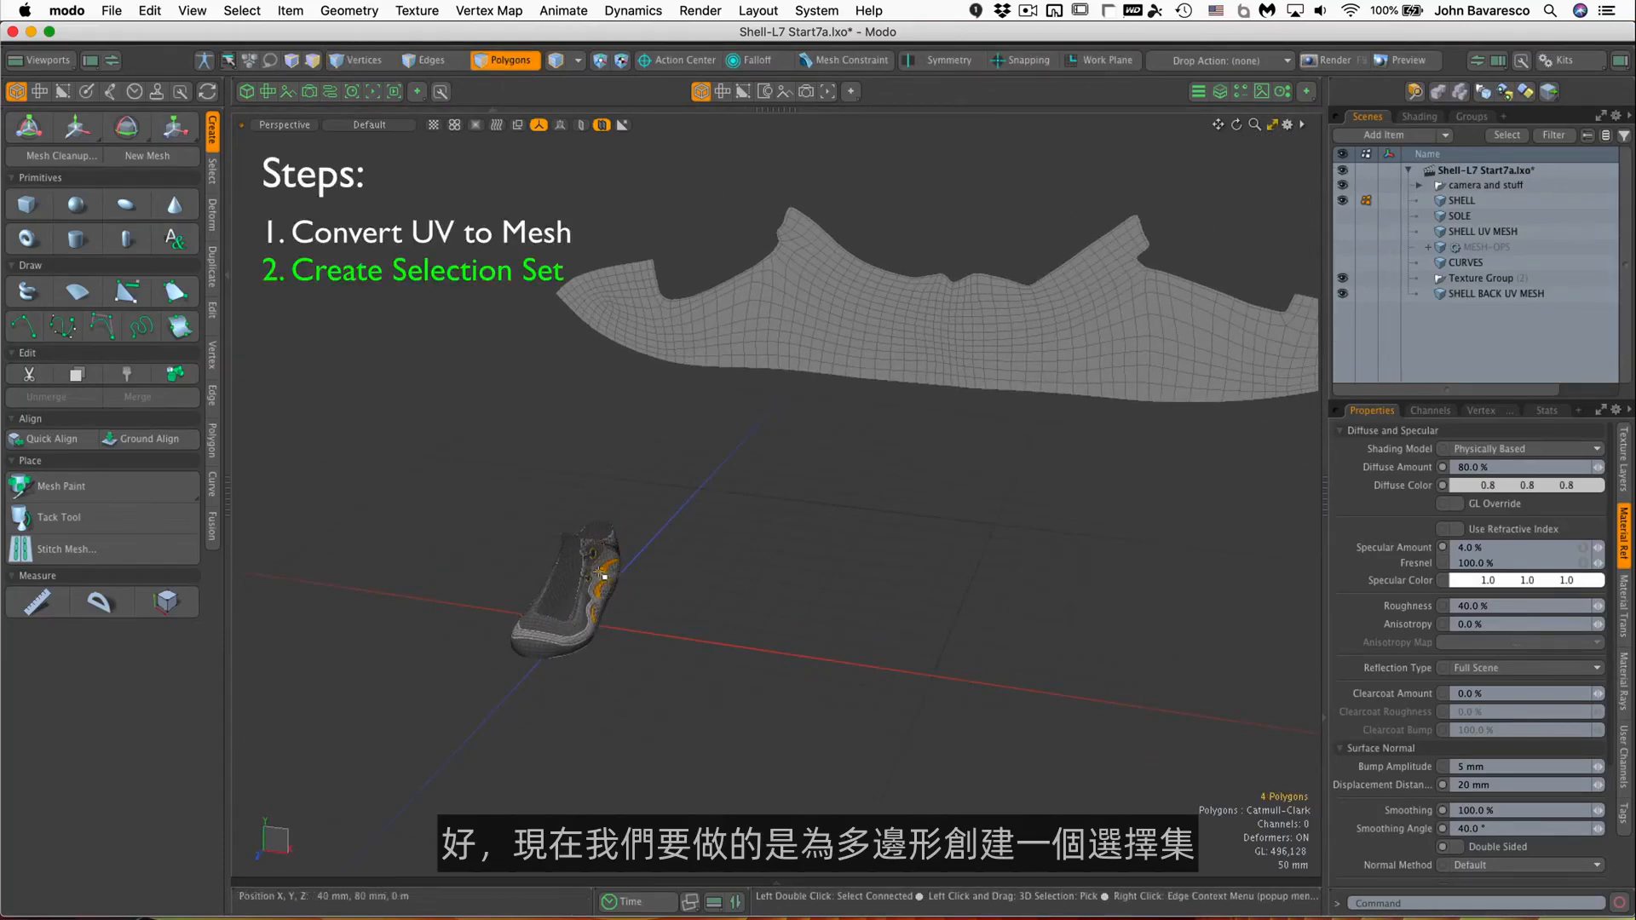
{"action": "double_click", "coordinate": [573, 596]}
{"action": "left_click_drag", "start_coordinate": [630, 545], "coordinate": [869, 612], "text": "ctrl+alt"}
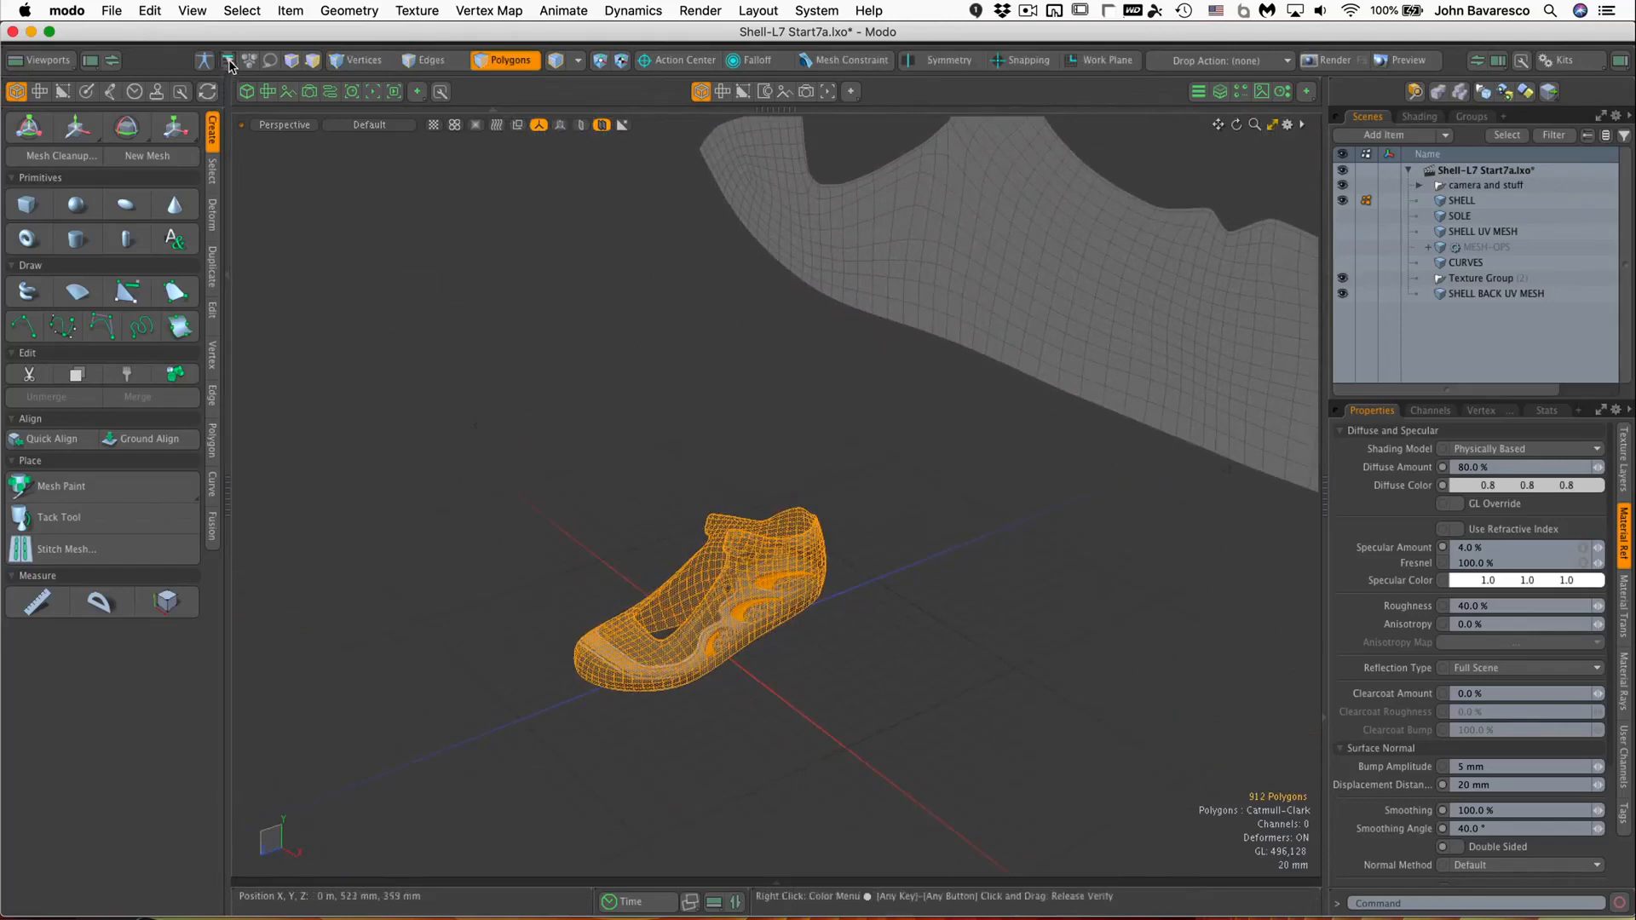
Save the selected shell polygons as a new selection set named SHELL OUTER SET, and clear the selection.
{"action": "left_click", "coordinate": [229, 62]}
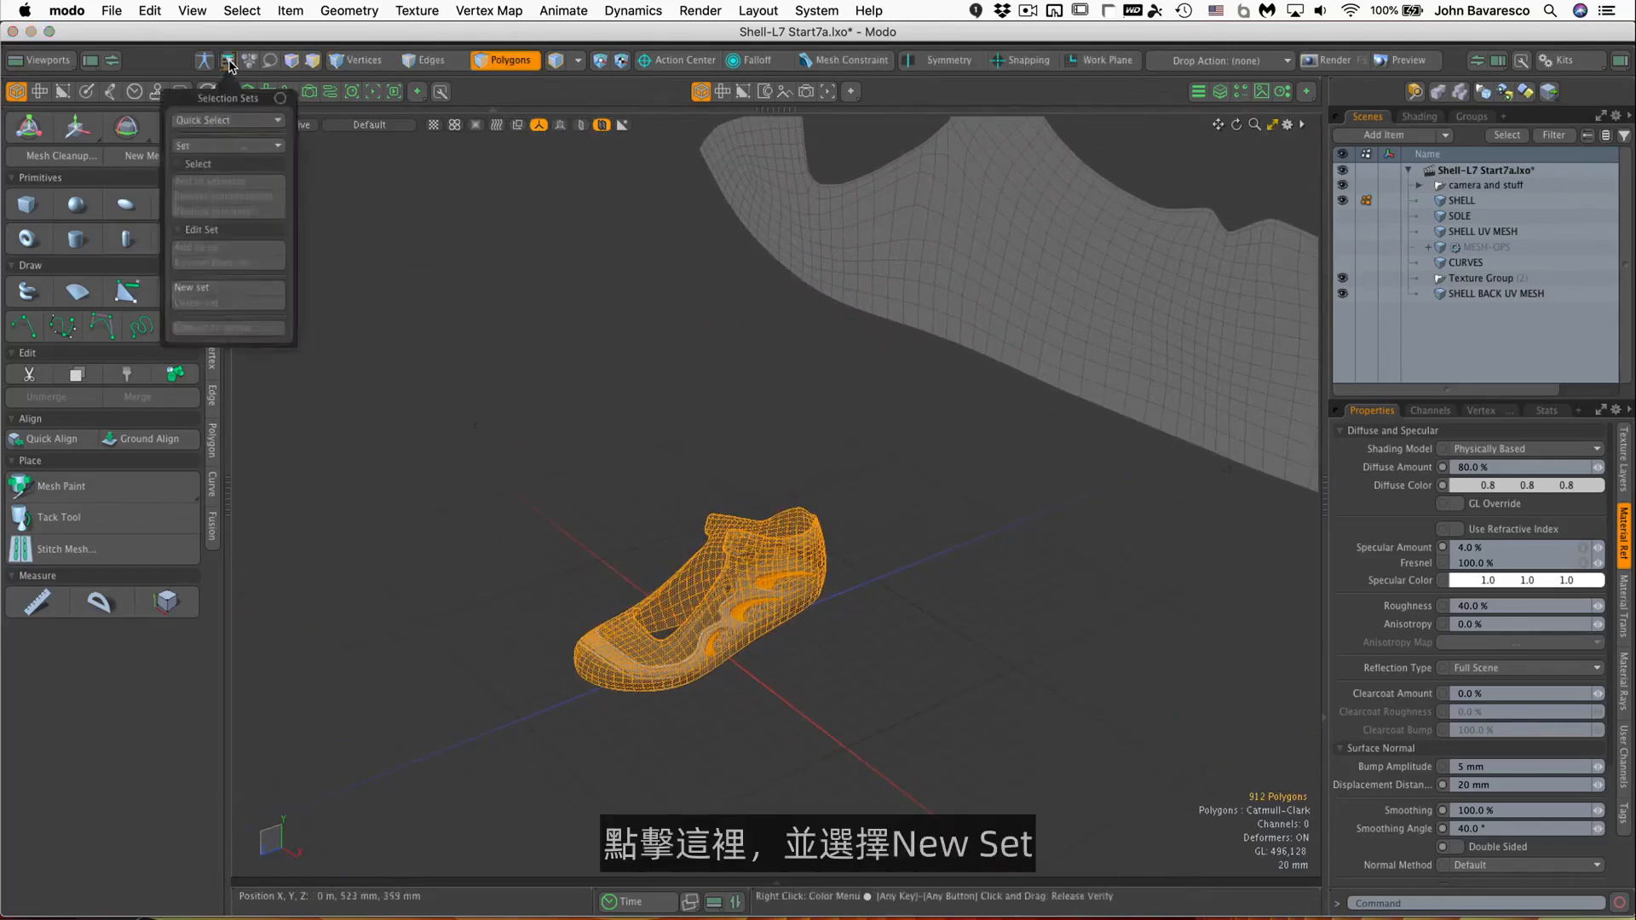
{"action": "left_click", "coordinate": [237, 289]}
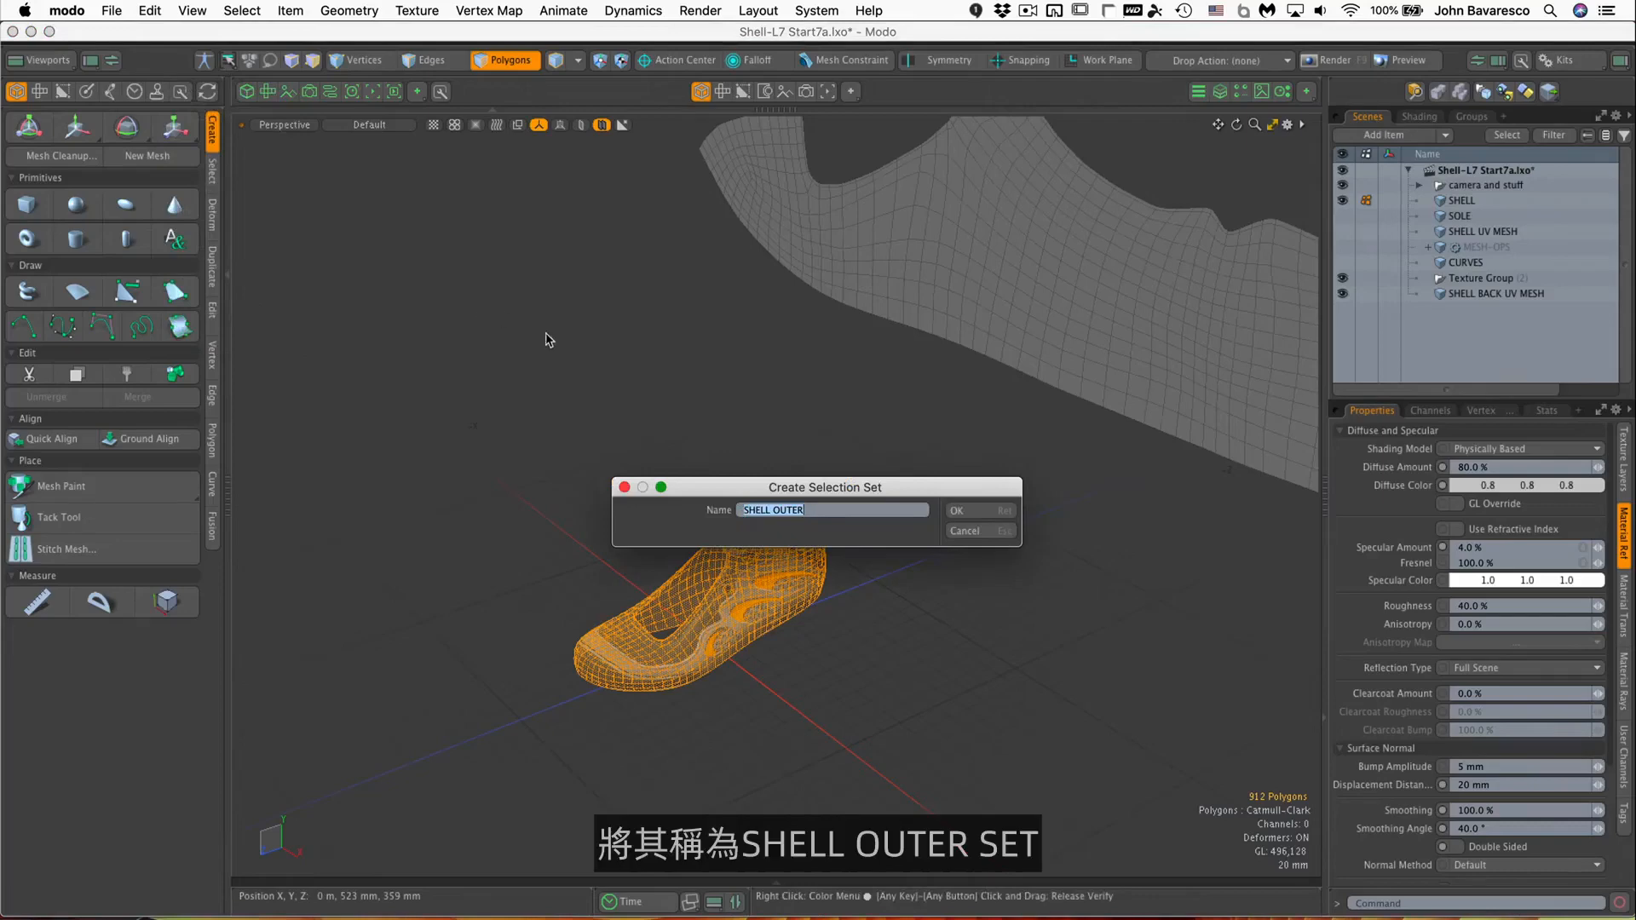
{"action": "left_click", "coordinate": [819, 505]}
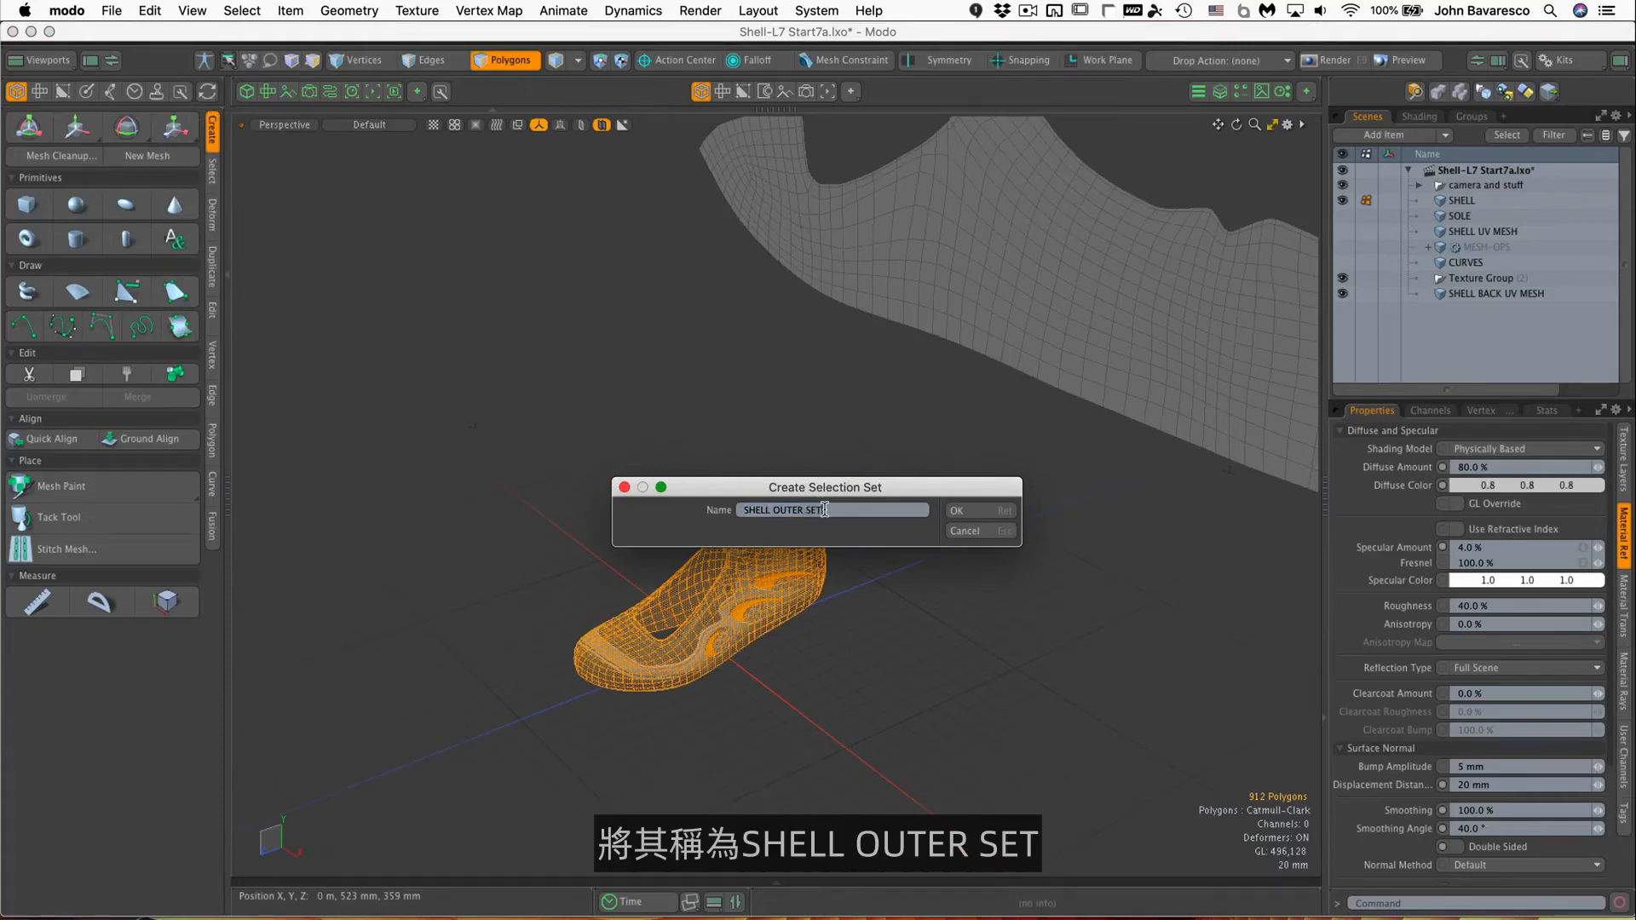
{"action": "left_click", "coordinate": [973, 514]}
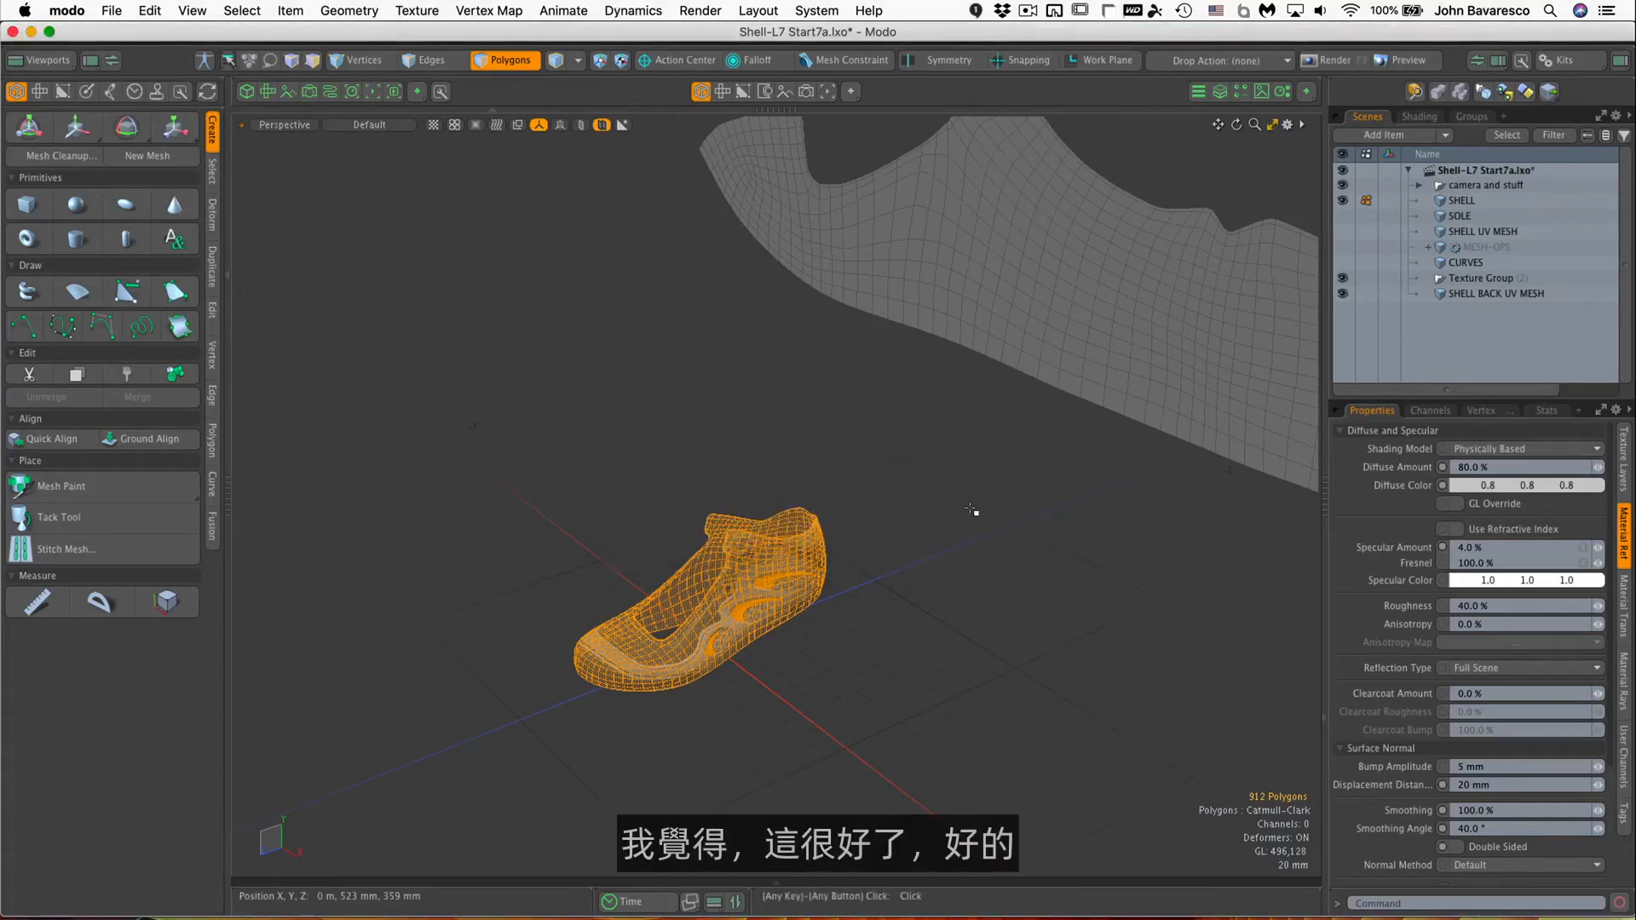
{"action": "left_click", "coordinate": [685, 447]}
{"action": "left_click_drag", "start_coordinate": [740, 467], "coordinate": [796, 482], "text": "alt"}
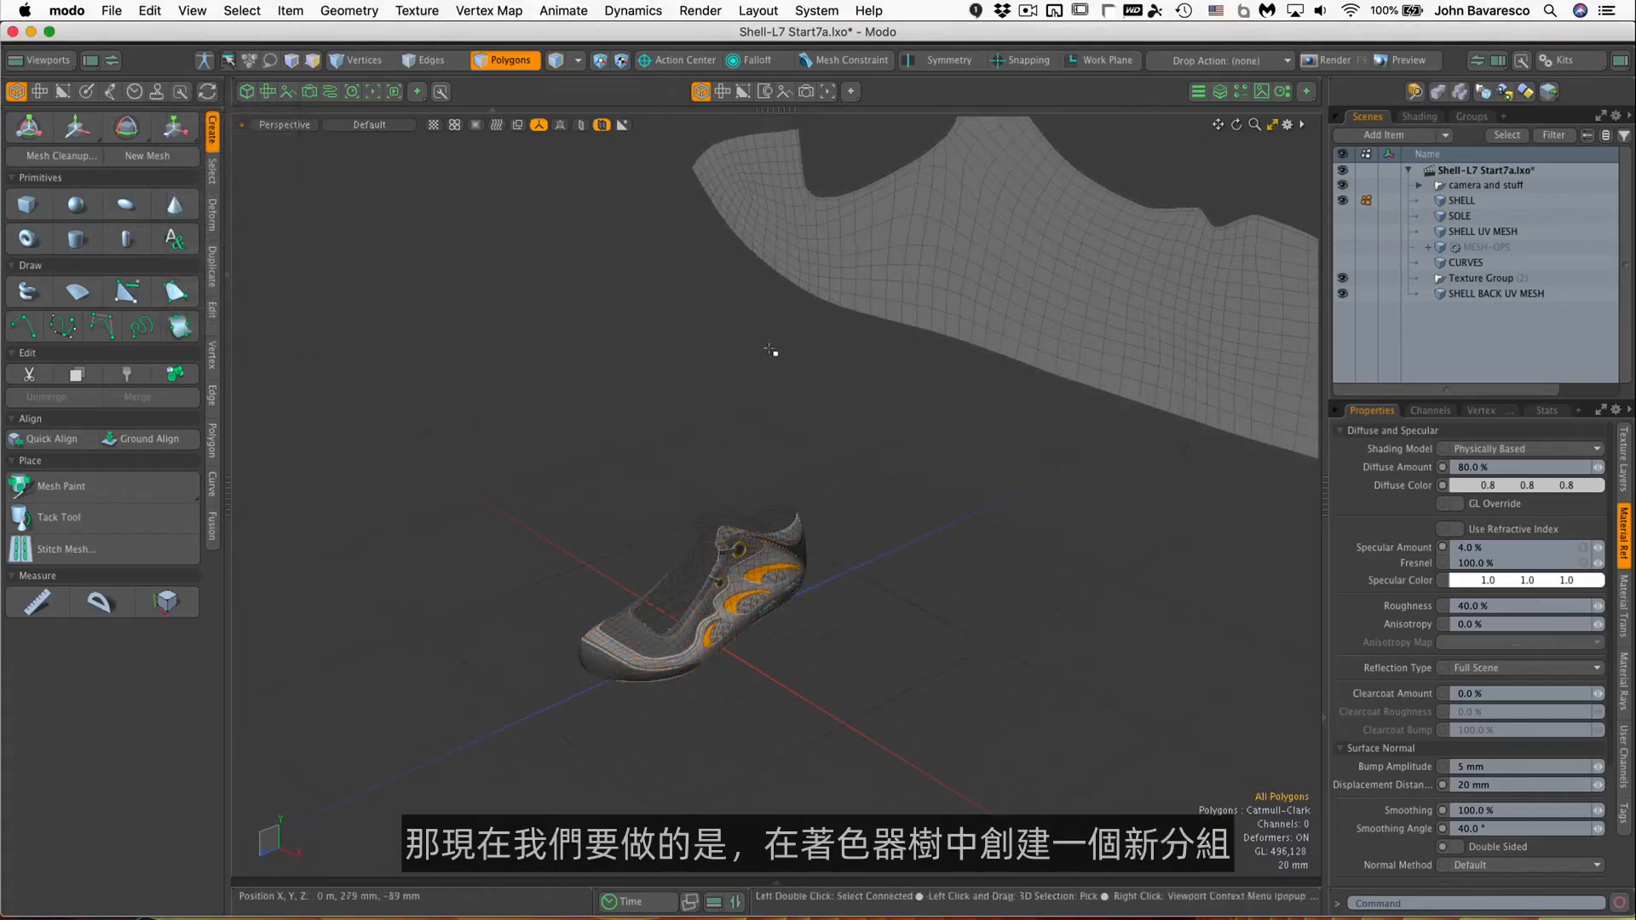
Add a new group to the shader tree and place it above Shell material, directly below the Base Shader.
{"action": "left_click", "coordinate": [1419, 116]}
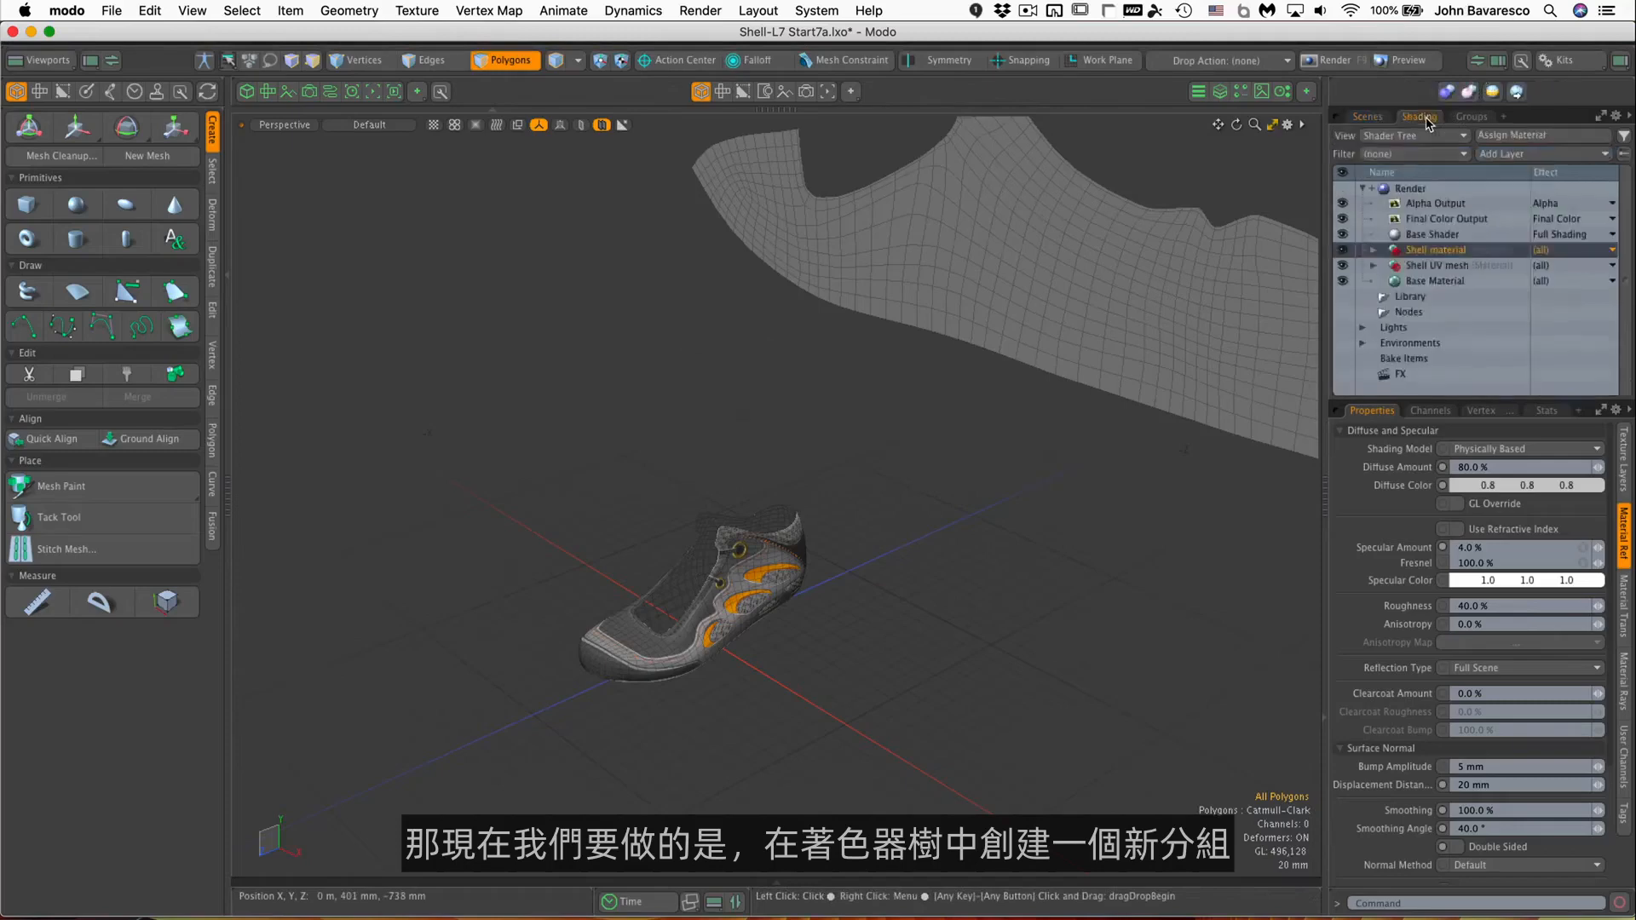
{"action": "left_click", "coordinate": [1372, 250]}
{"action": "left_click", "coordinate": [1372, 251]}
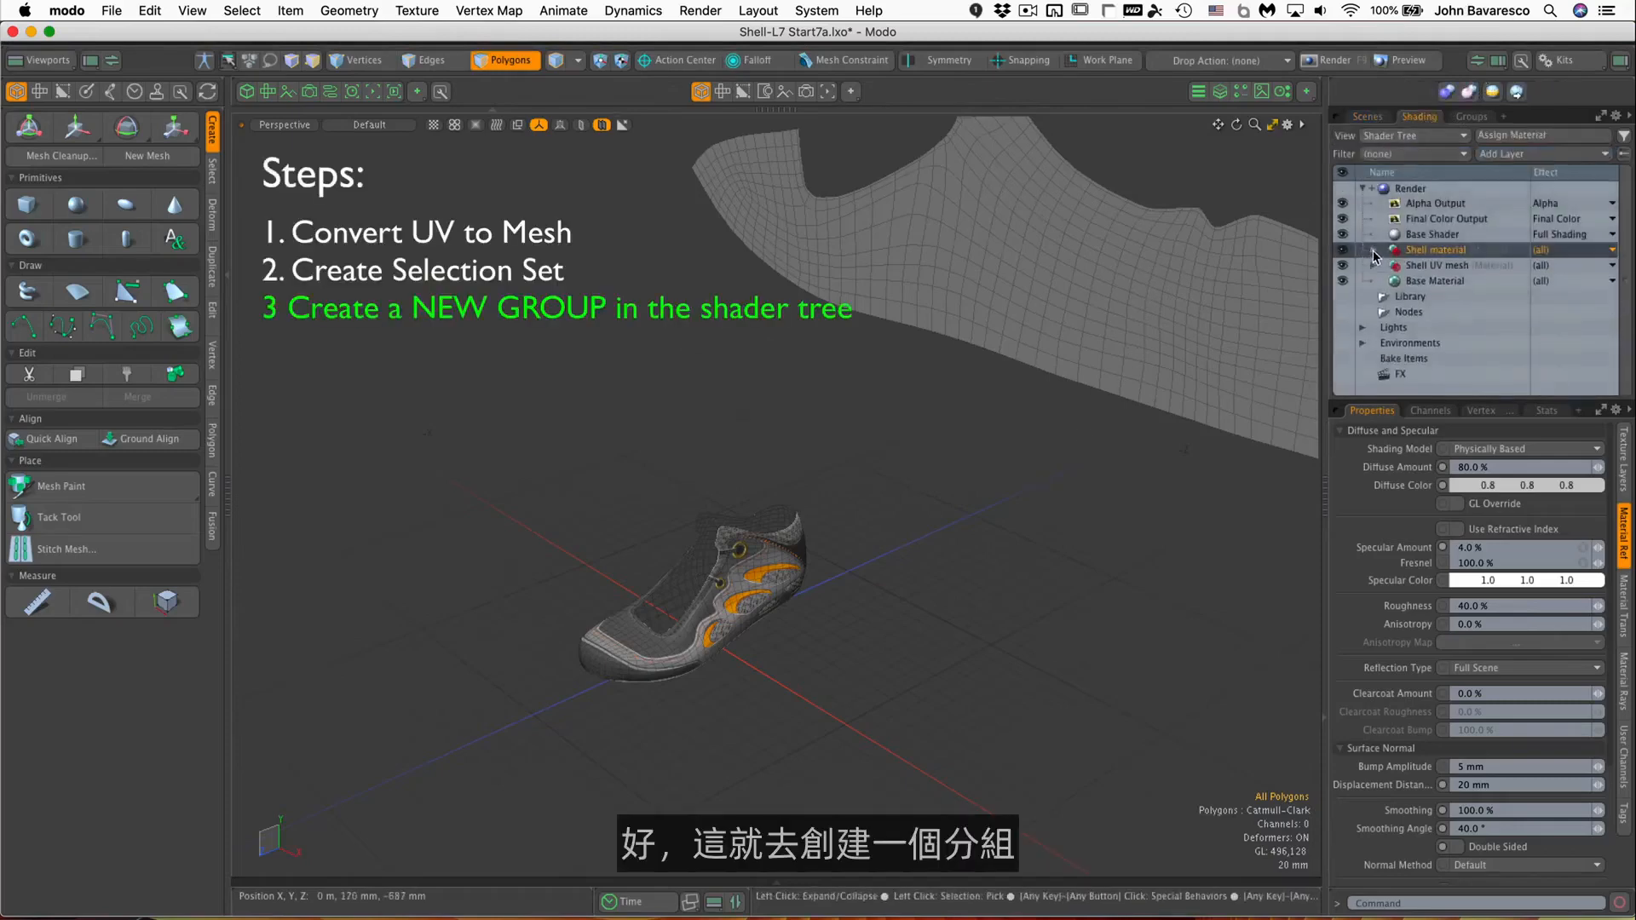
{"action": "left_click", "coordinate": [1497, 157]}
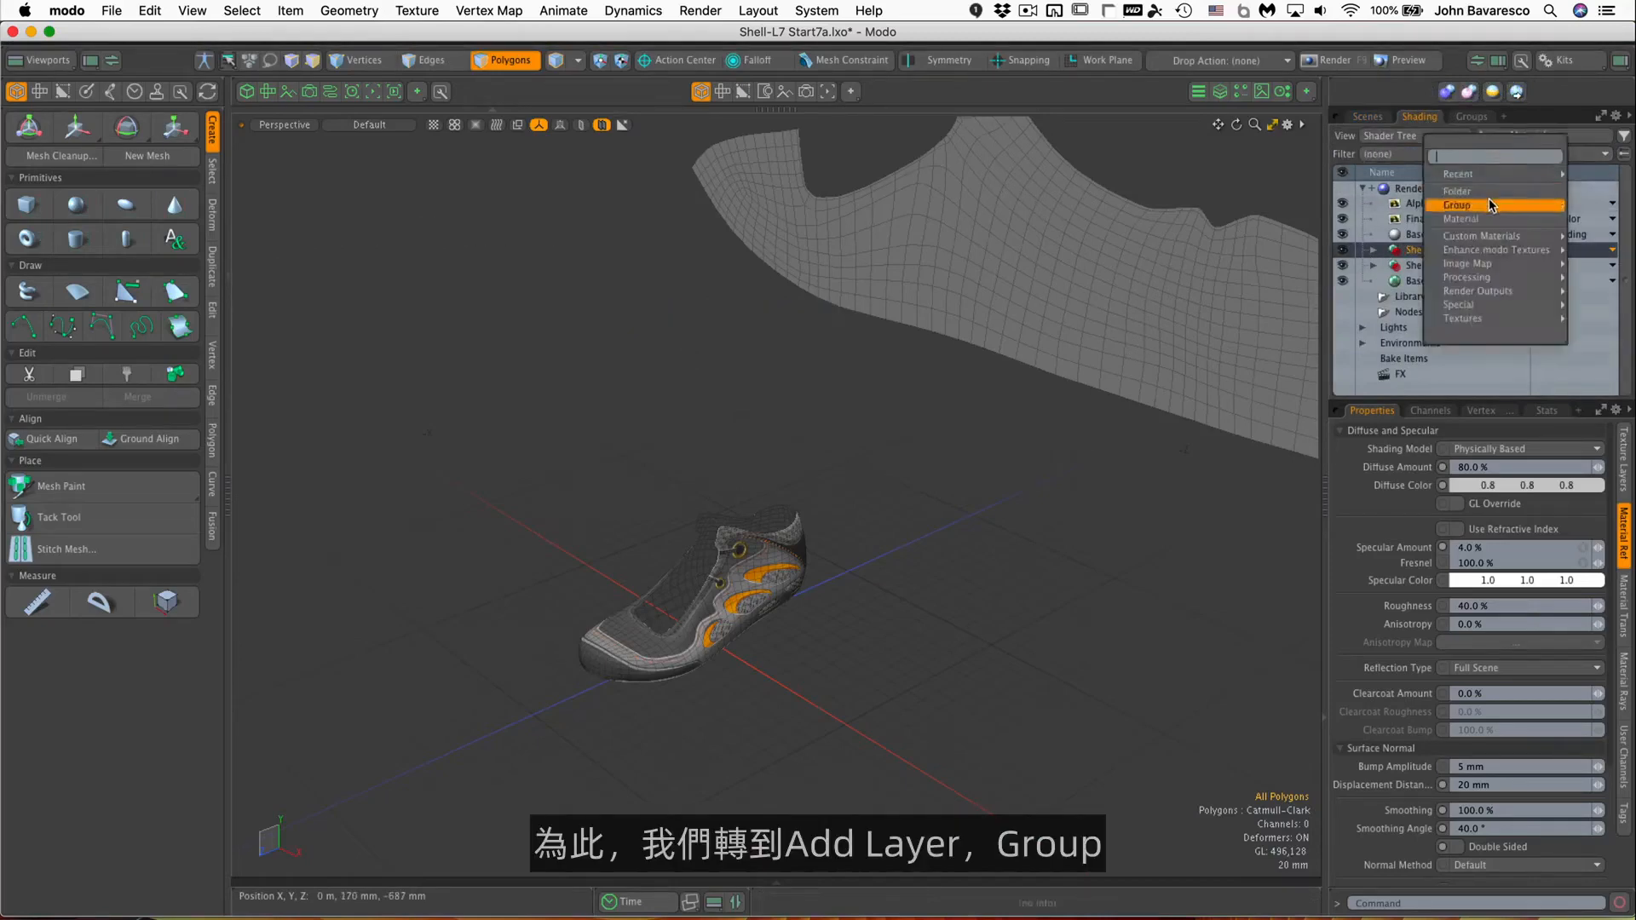
{"action": "left_click", "coordinate": [1491, 207]}
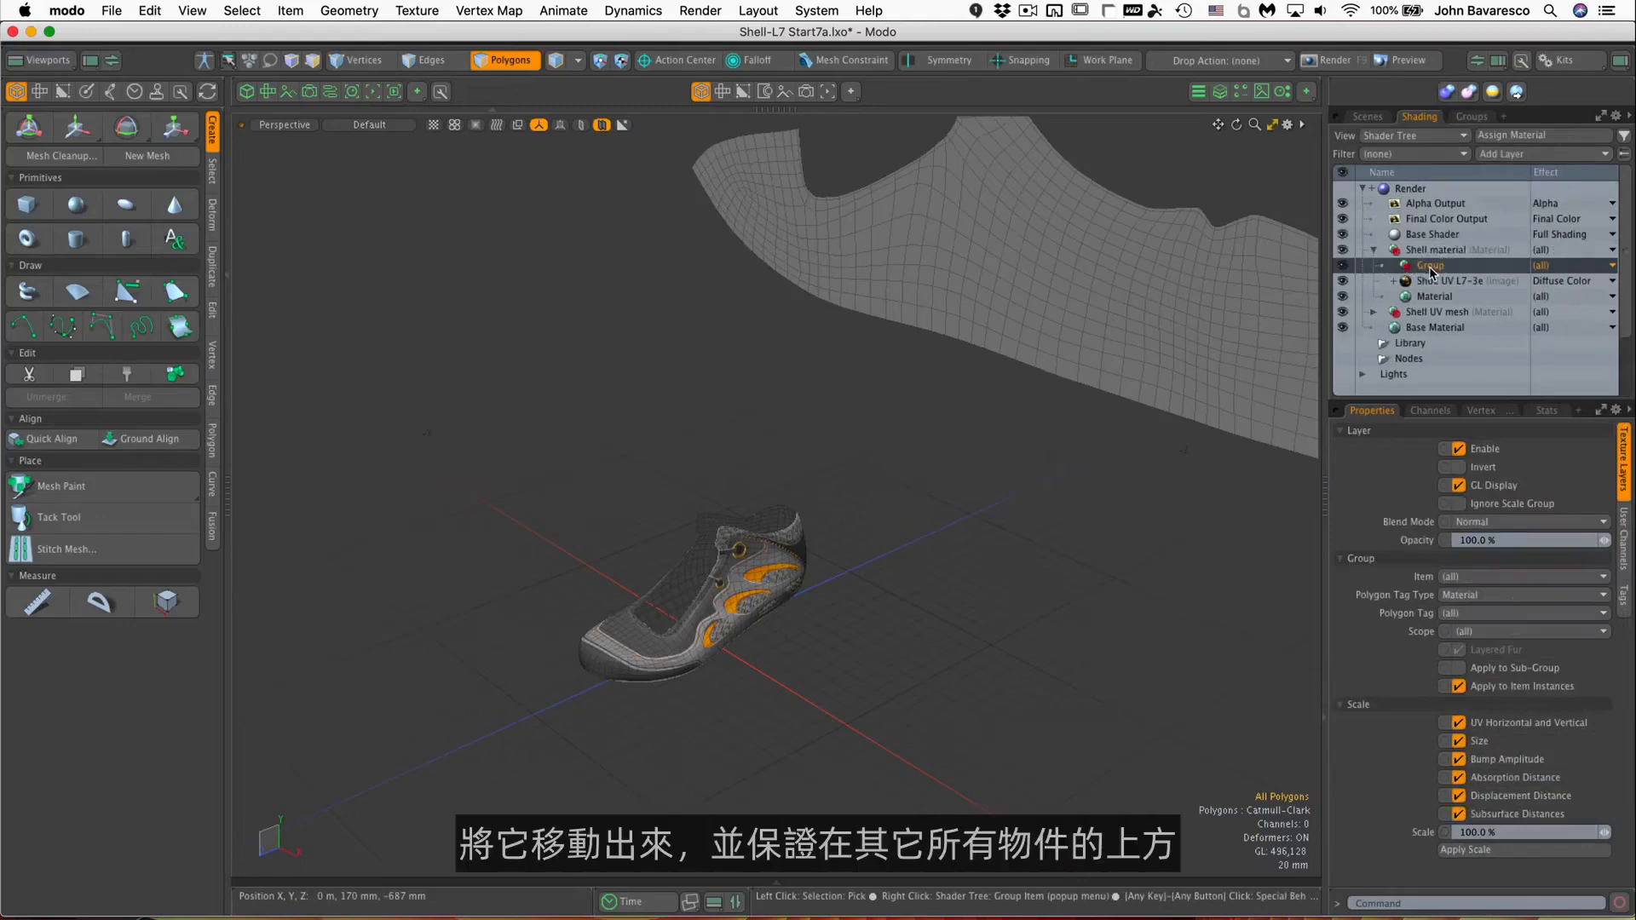
{"action": "left_click_drag", "start_coordinate": [1432, 269], "coordinate": [1440, 251]}
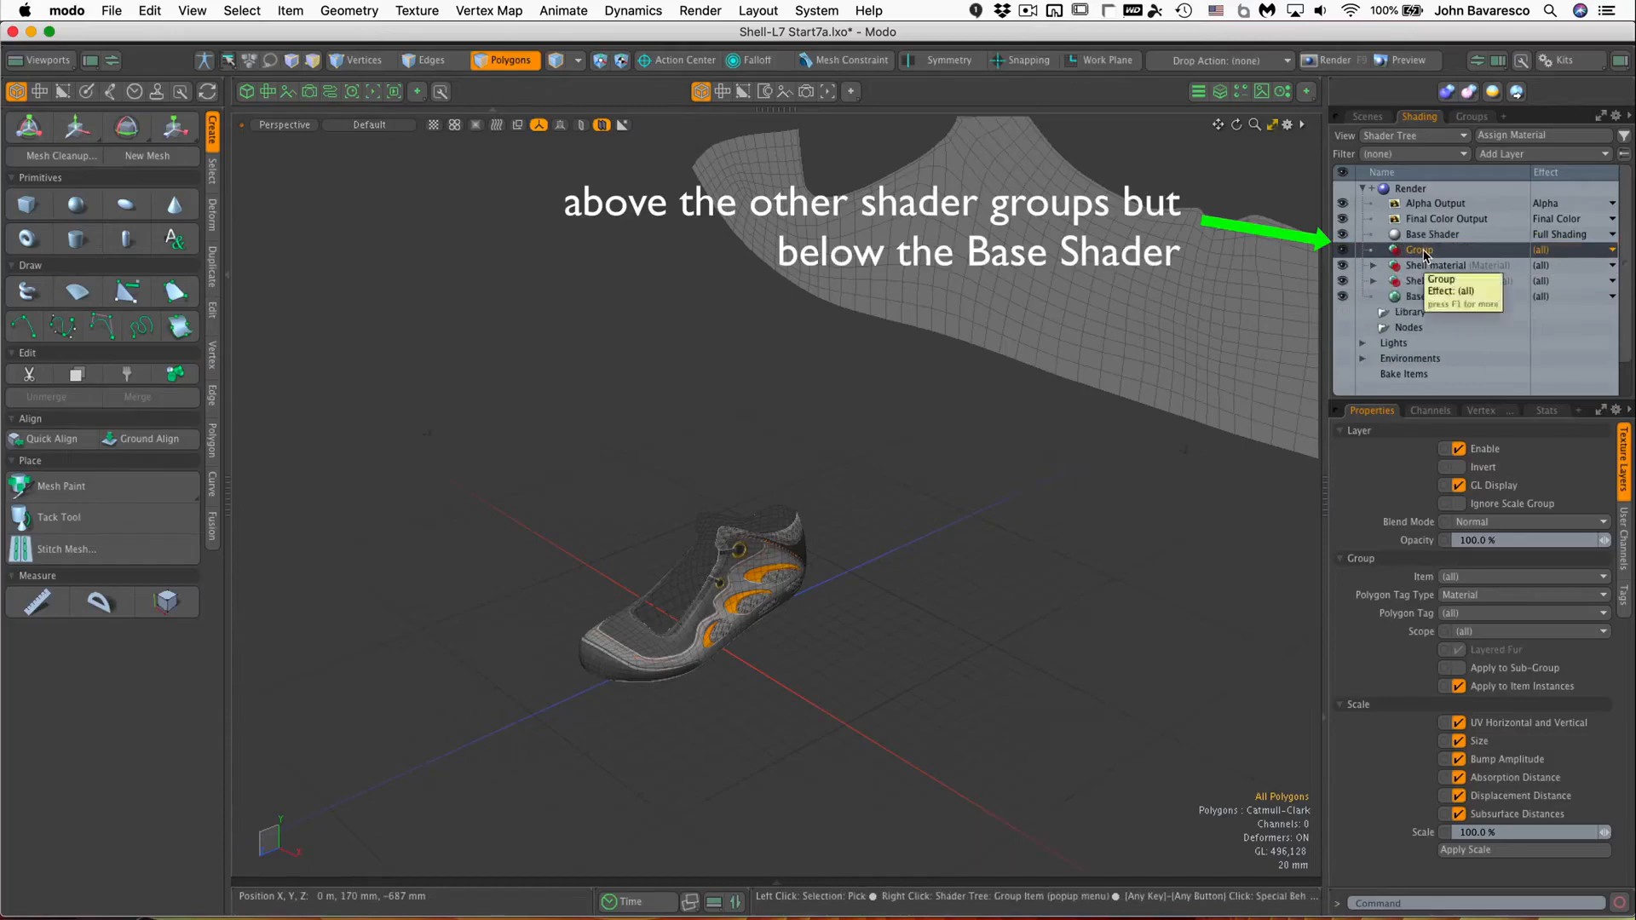
Rename the new shader group as Bake grp.
{"action": "double_click", "coordinate": [1426, 252]}
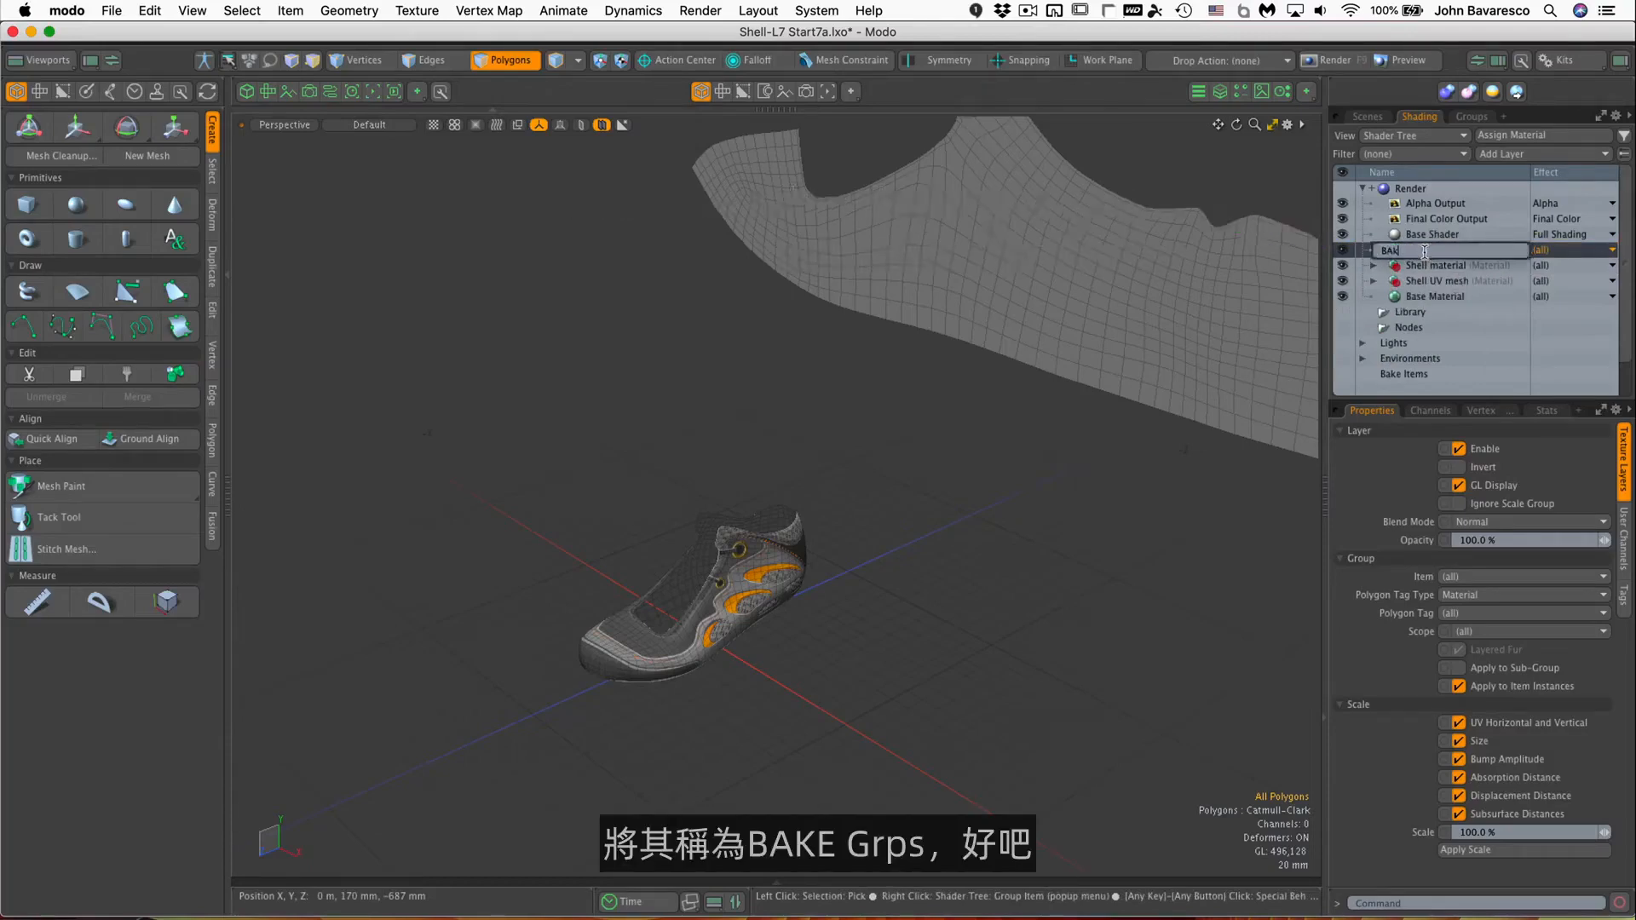
{"action": "type", "text": "BAke grp"}
{"action": "key", "text": "Return"}
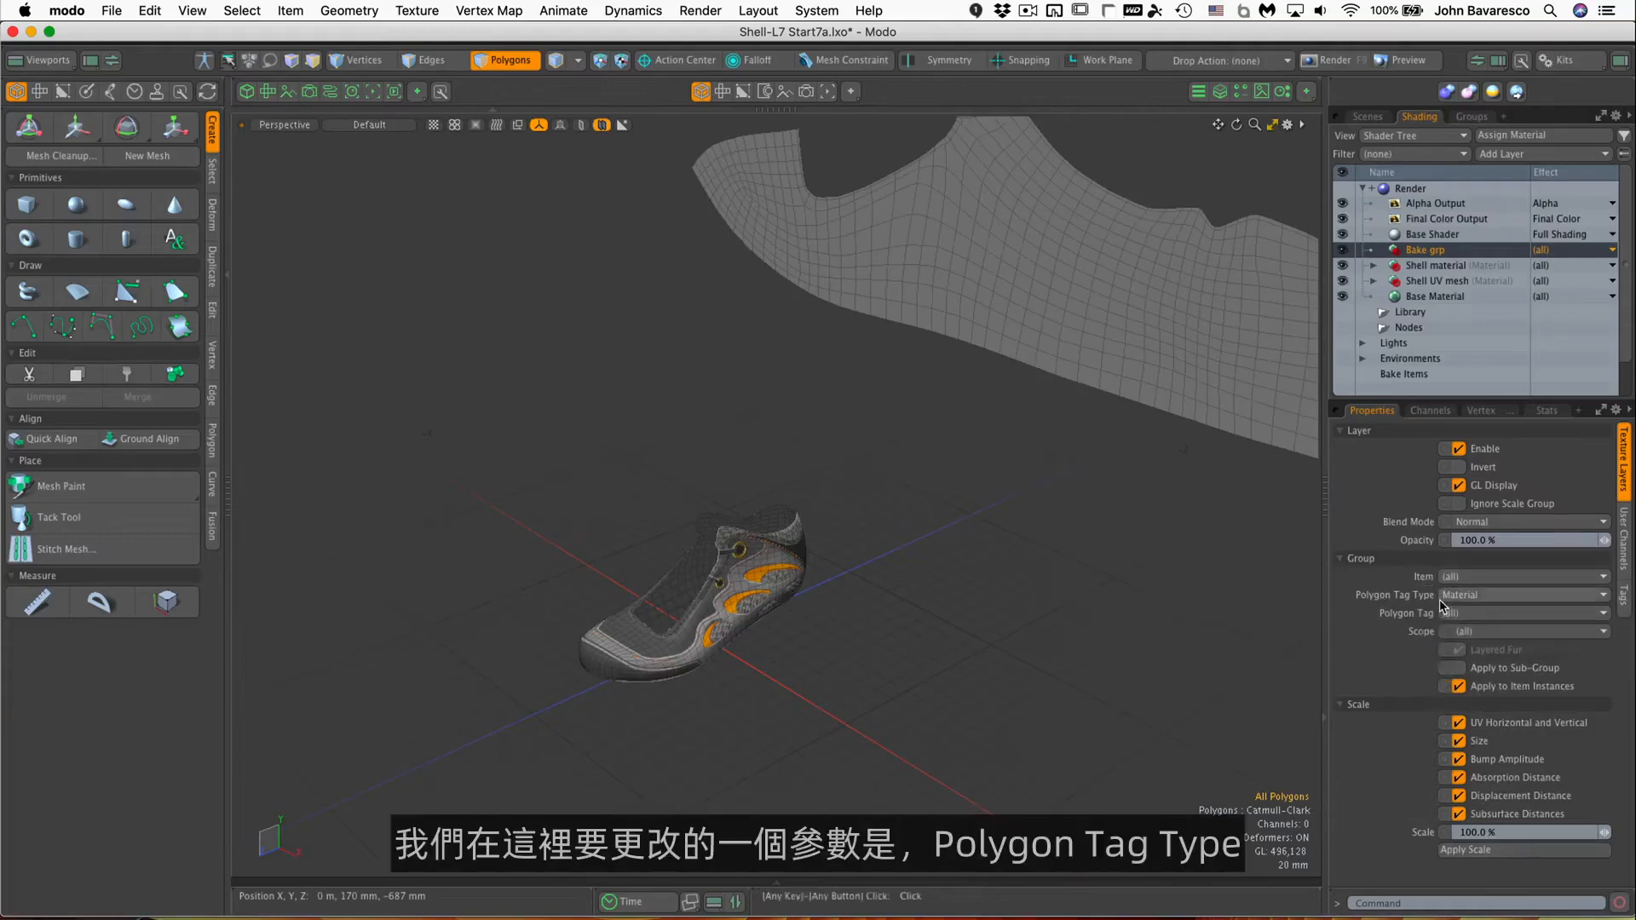
Set the Bake grp's polygon tag type to Selection Set and its polygon tag to SHELL OUTER SET.
{"action": "left_click", "coordinate": [1479, 597]}
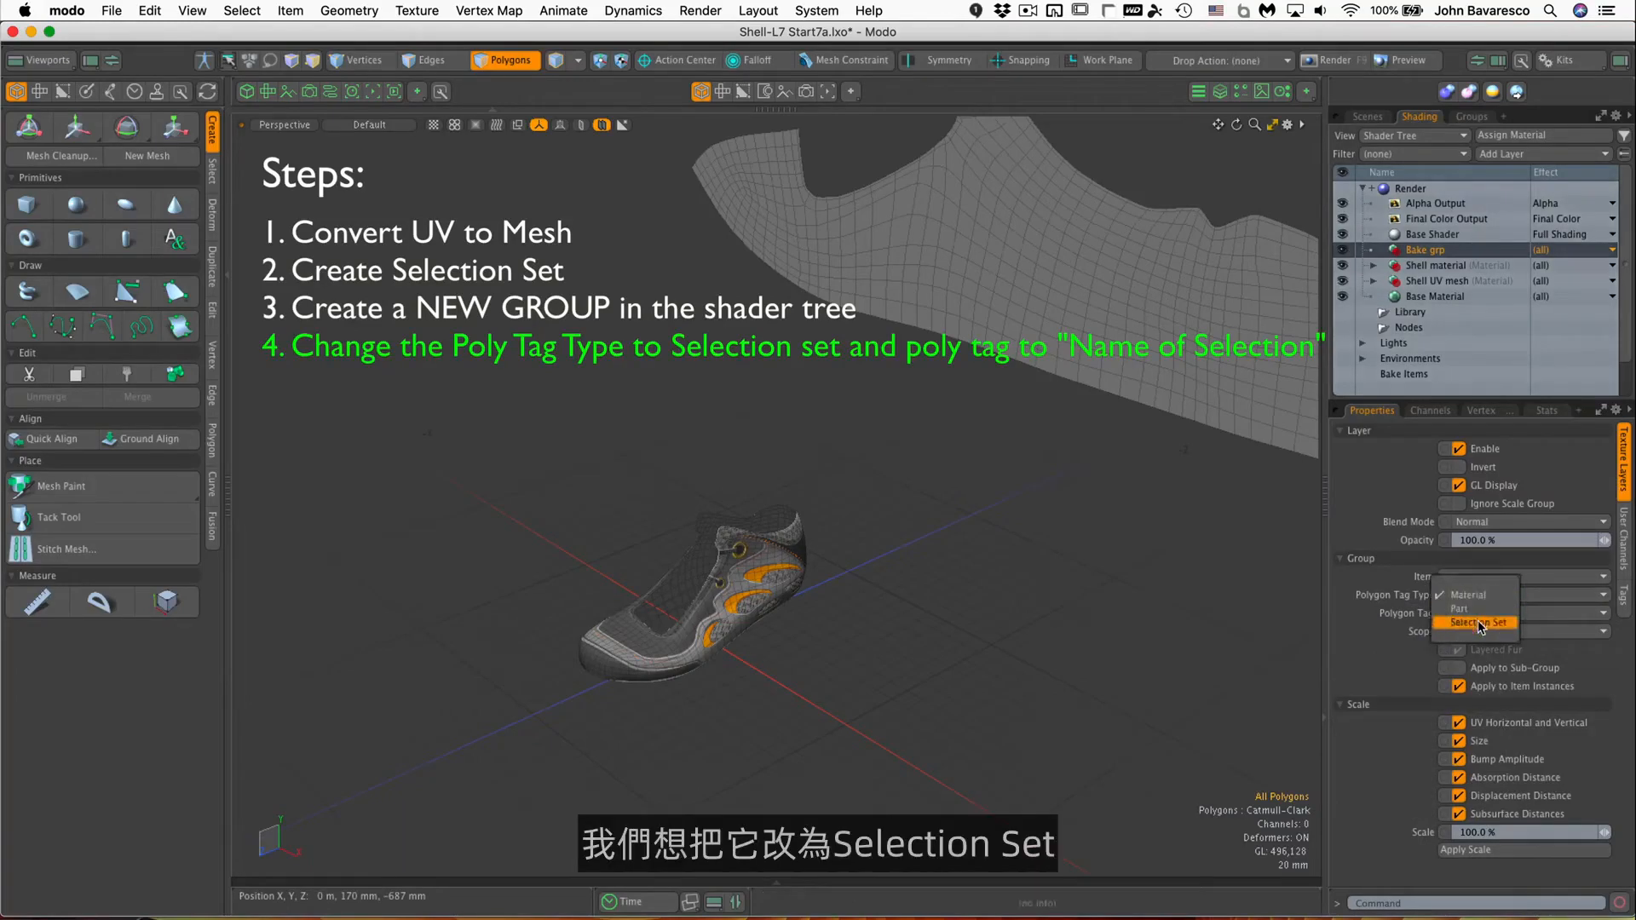
{"action": "left_click", "coordinate": [1480, 624]}
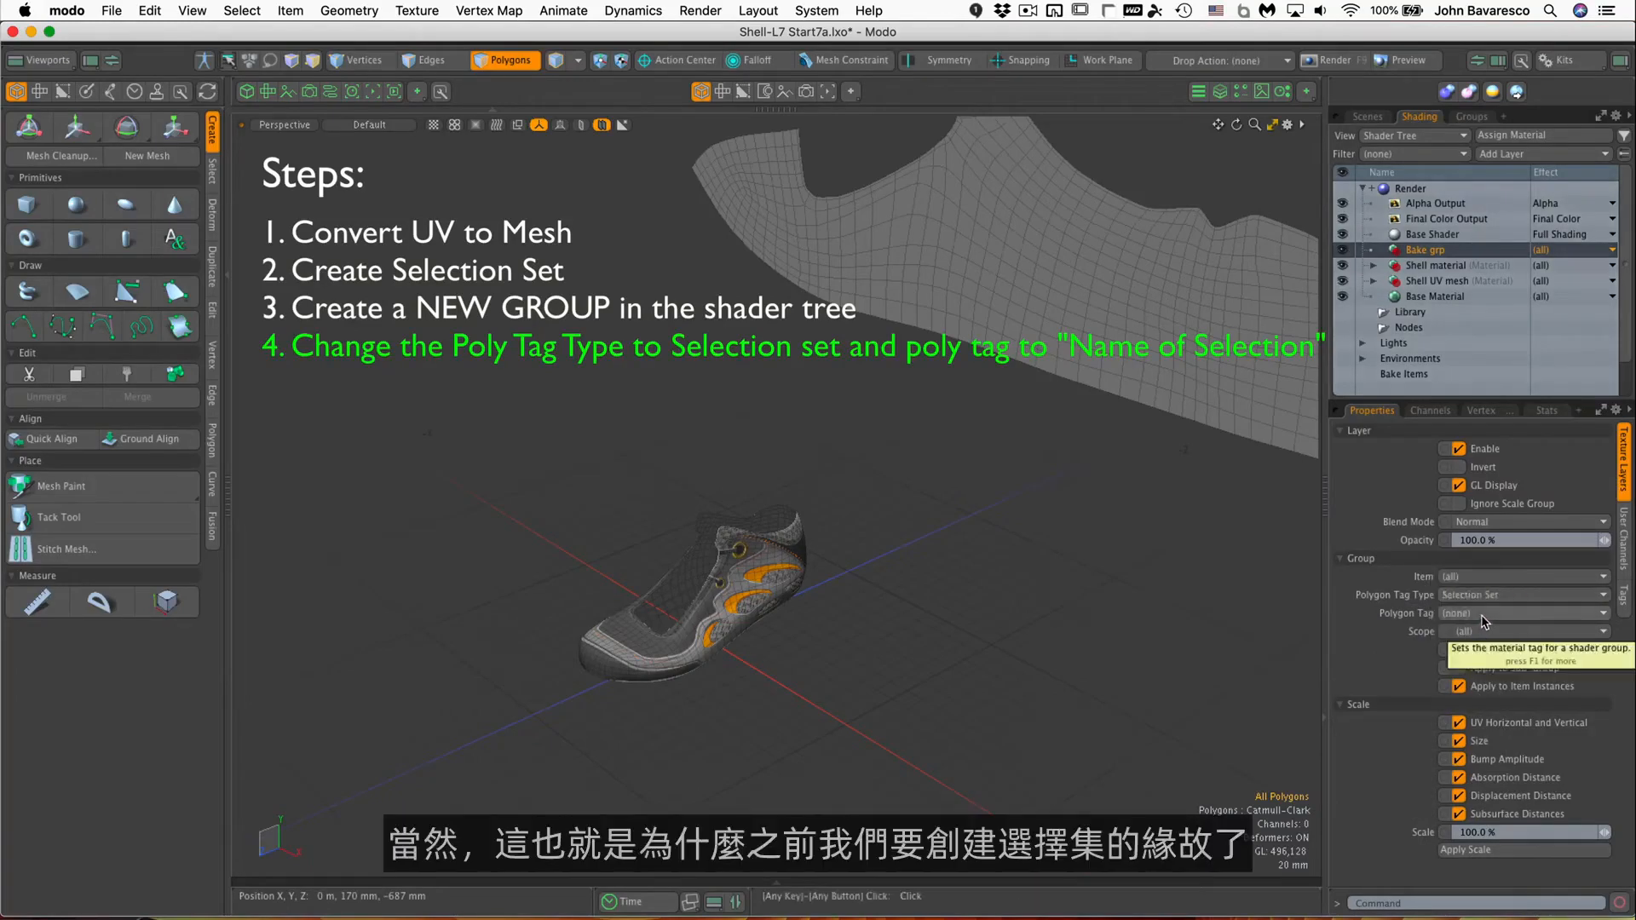
{"action": "left_click", "coordinate": [1487, 614]}
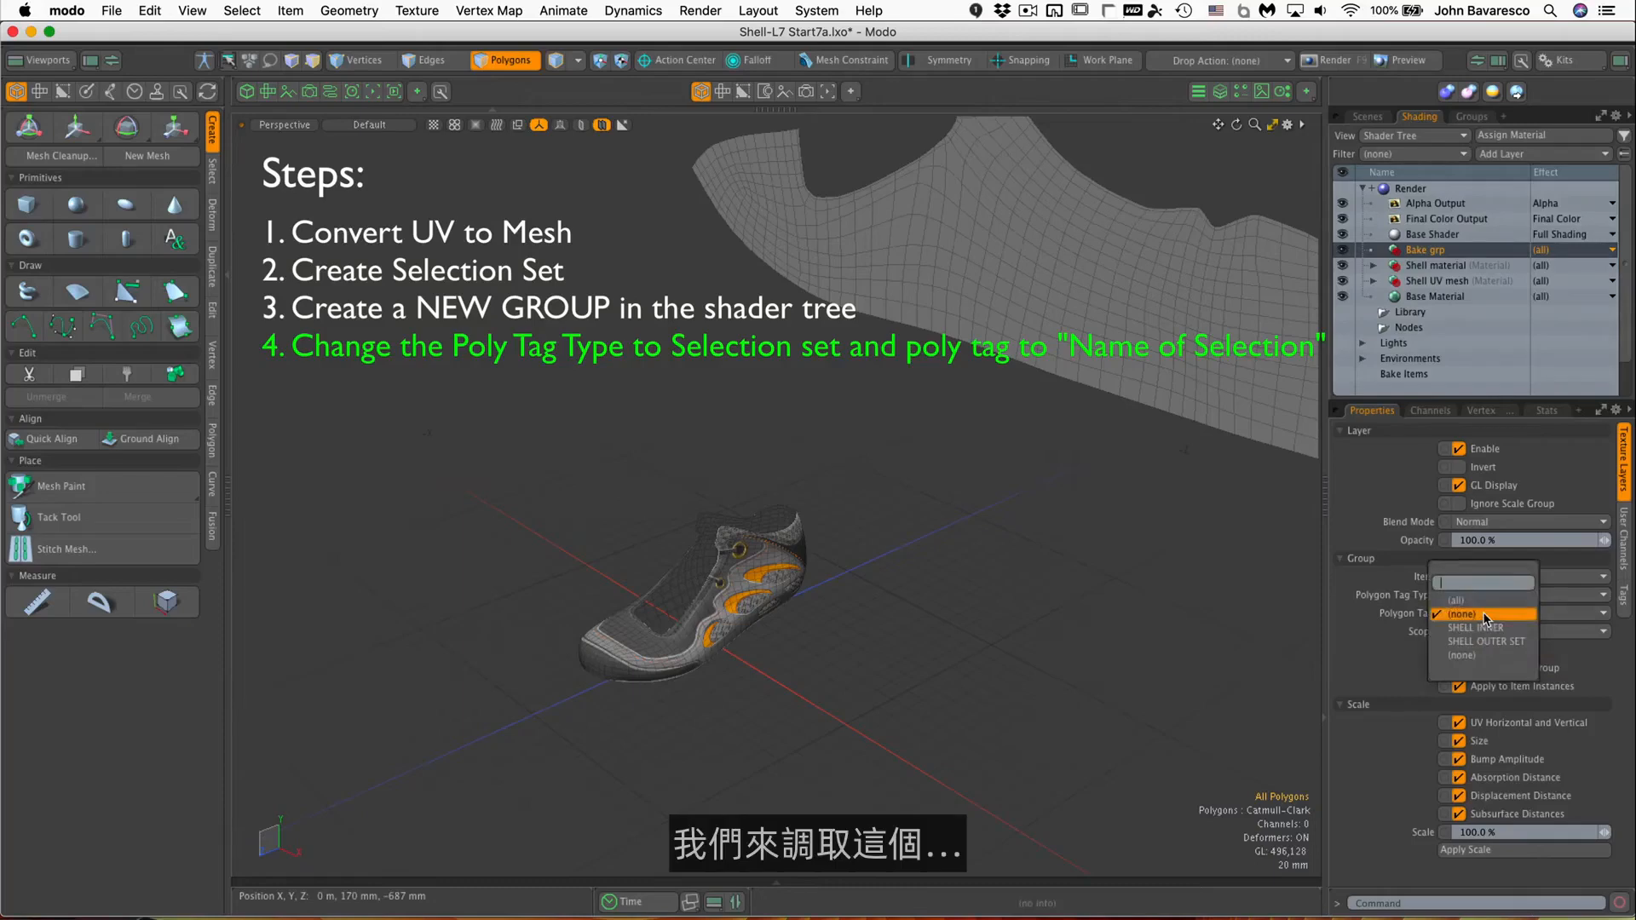
{"action": "left_click", "coordinate": [1516, 641]}
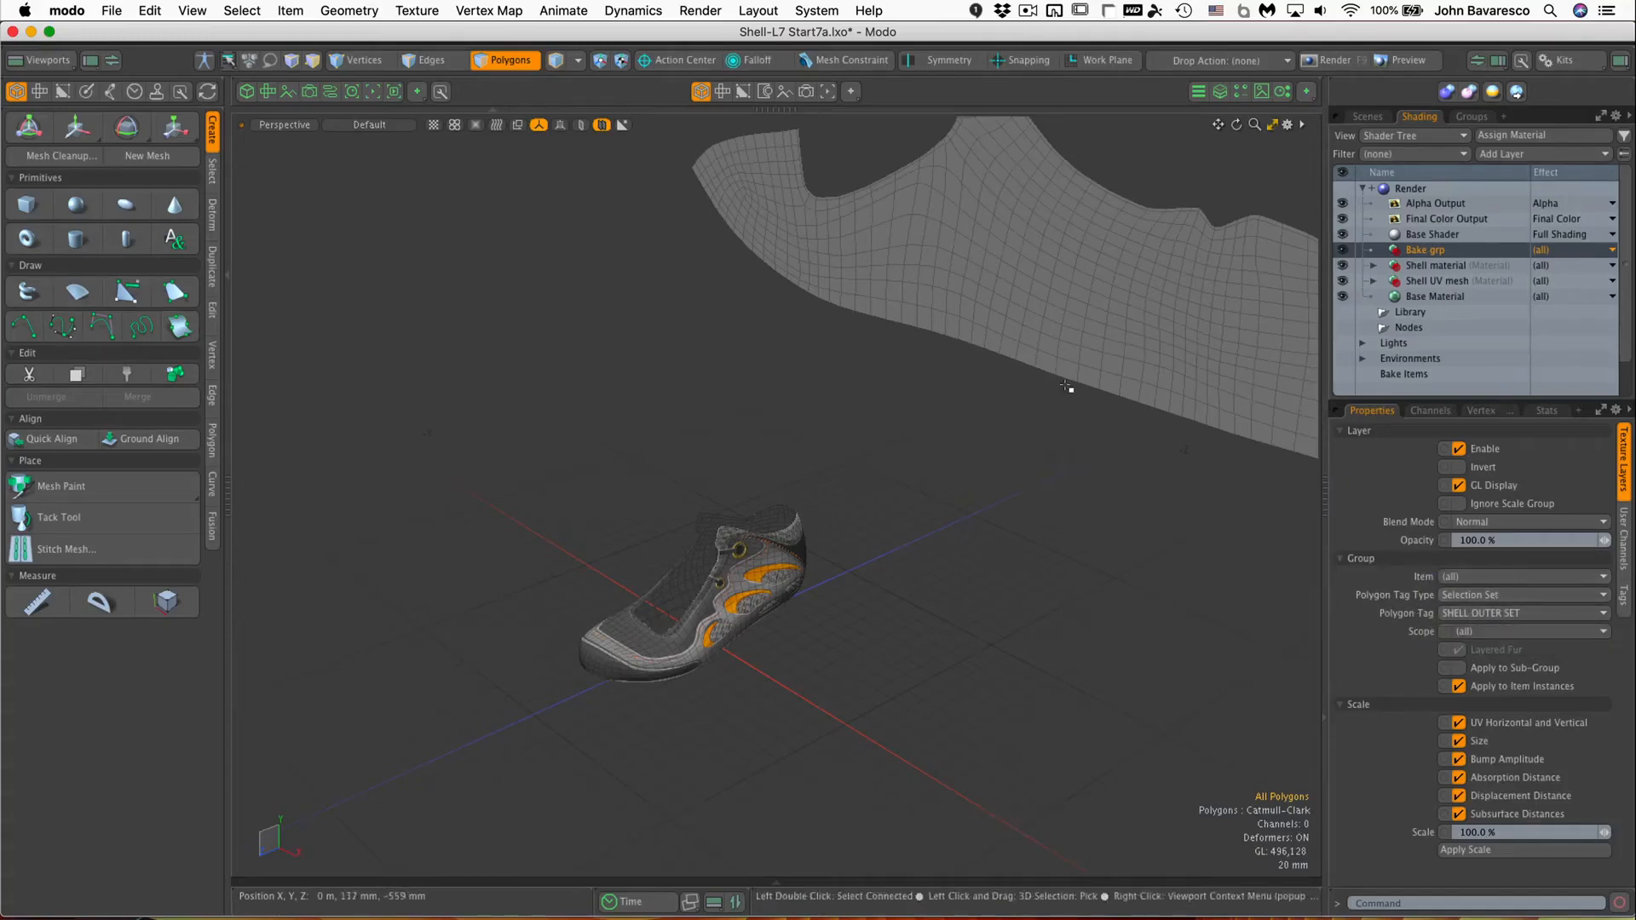
Move the Shoe UV L7-3e image layer from Shell material into Bake grp and expand the group.
{"action": "left_click", "coordinate": [1372, 265]}
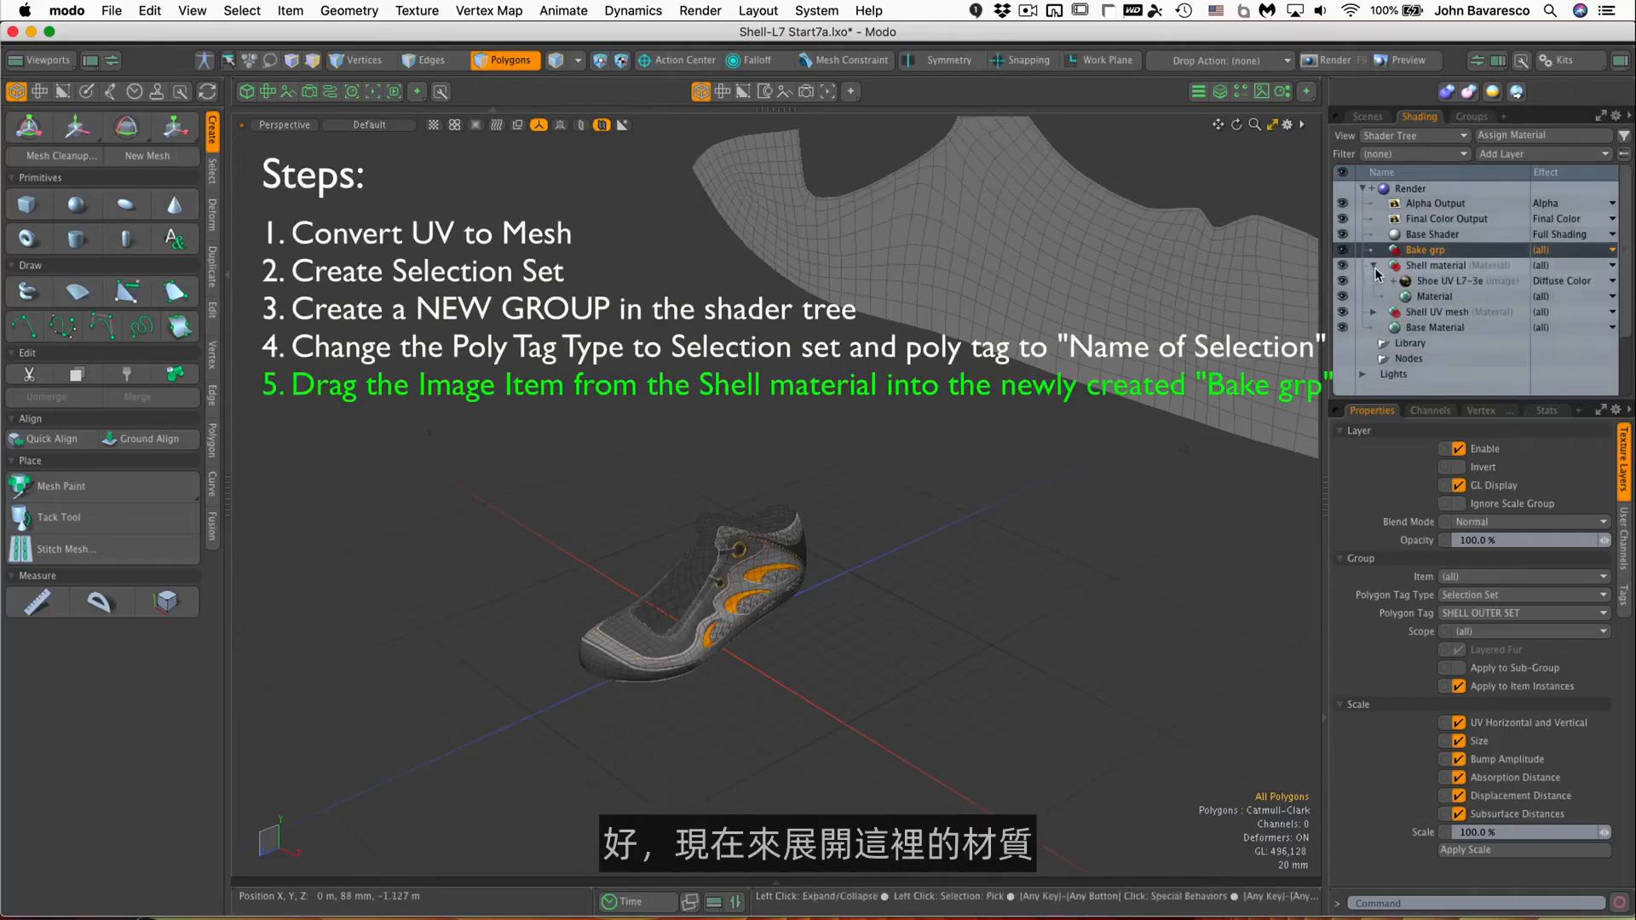
{"action": "left_click", "coordinate": [1431, 284]}
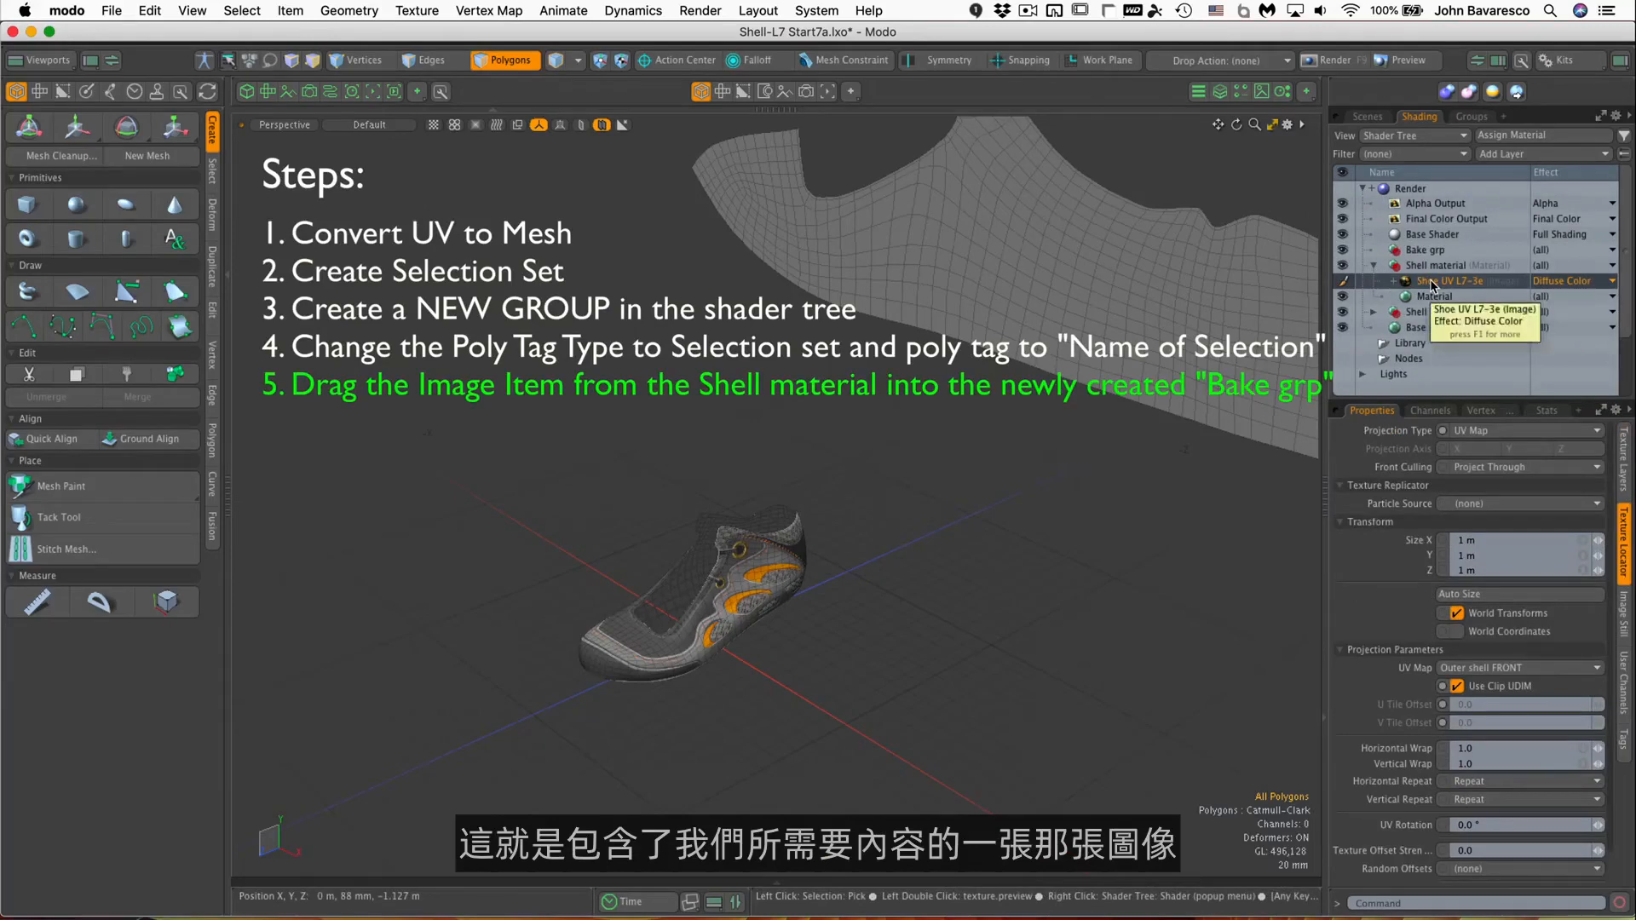
{"action": "left_click_drag", "start_coordinate": [1431, 285], "coordinate": [1435, 254]}
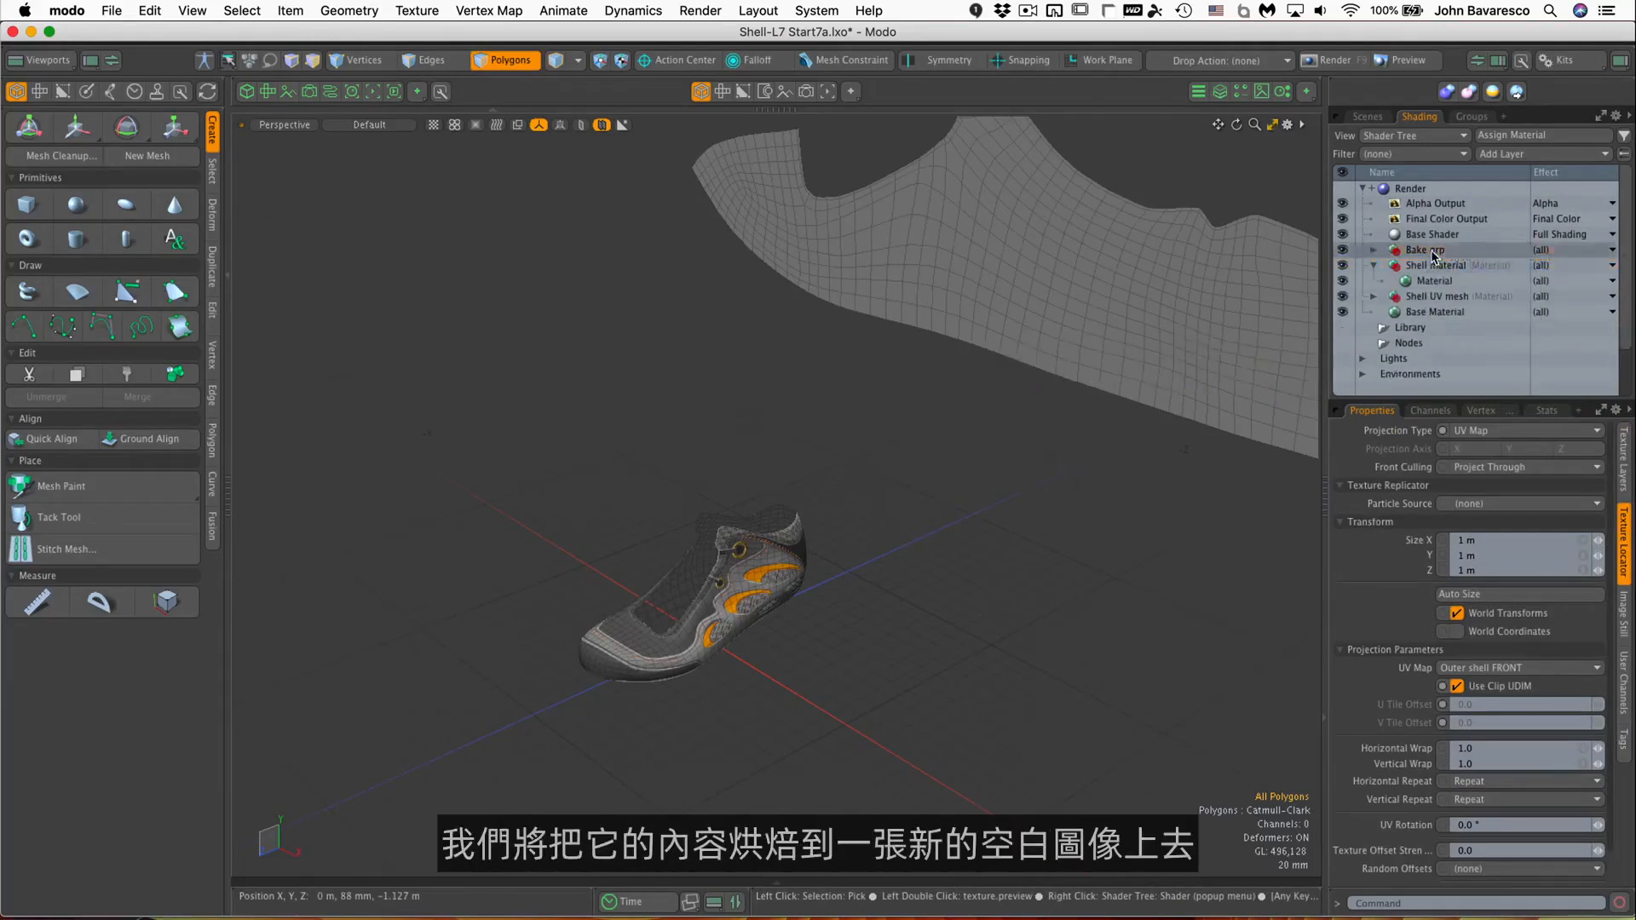
{"action": "left_click", "coordinate": [1373, 250]}
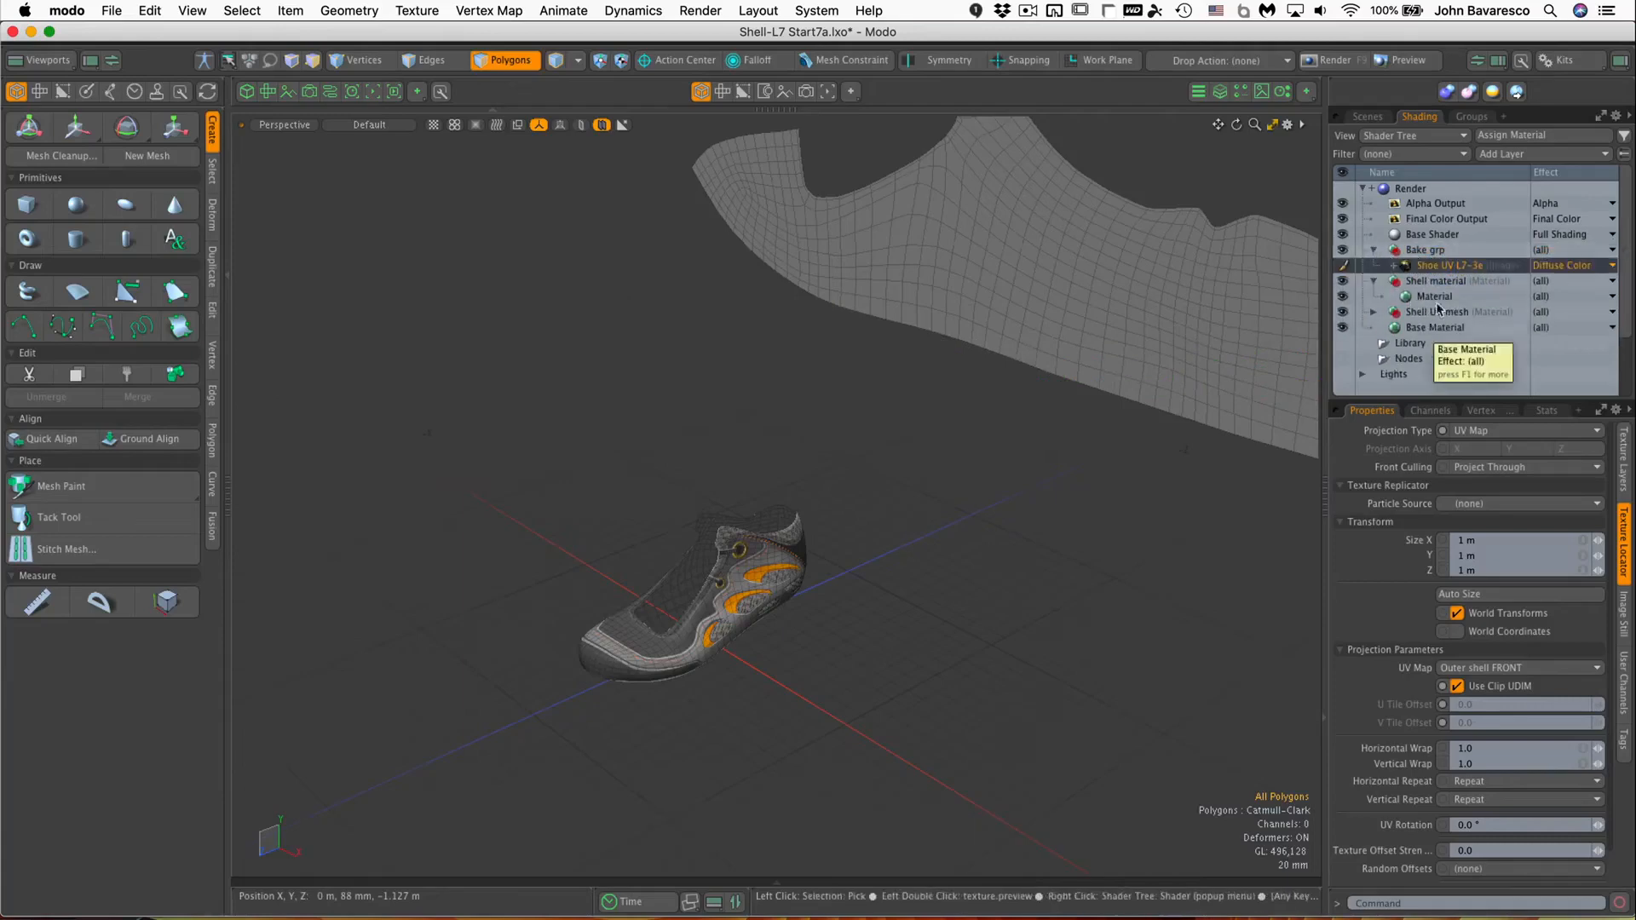
Add a new blank image map above the shoe image in Bake grp, saved as a Targa file named New Bake back image.
{"action": "left_click", "coordinate": [1532, 155]}
{"action": "mouse_move", "coordinate": [1508, 267]}
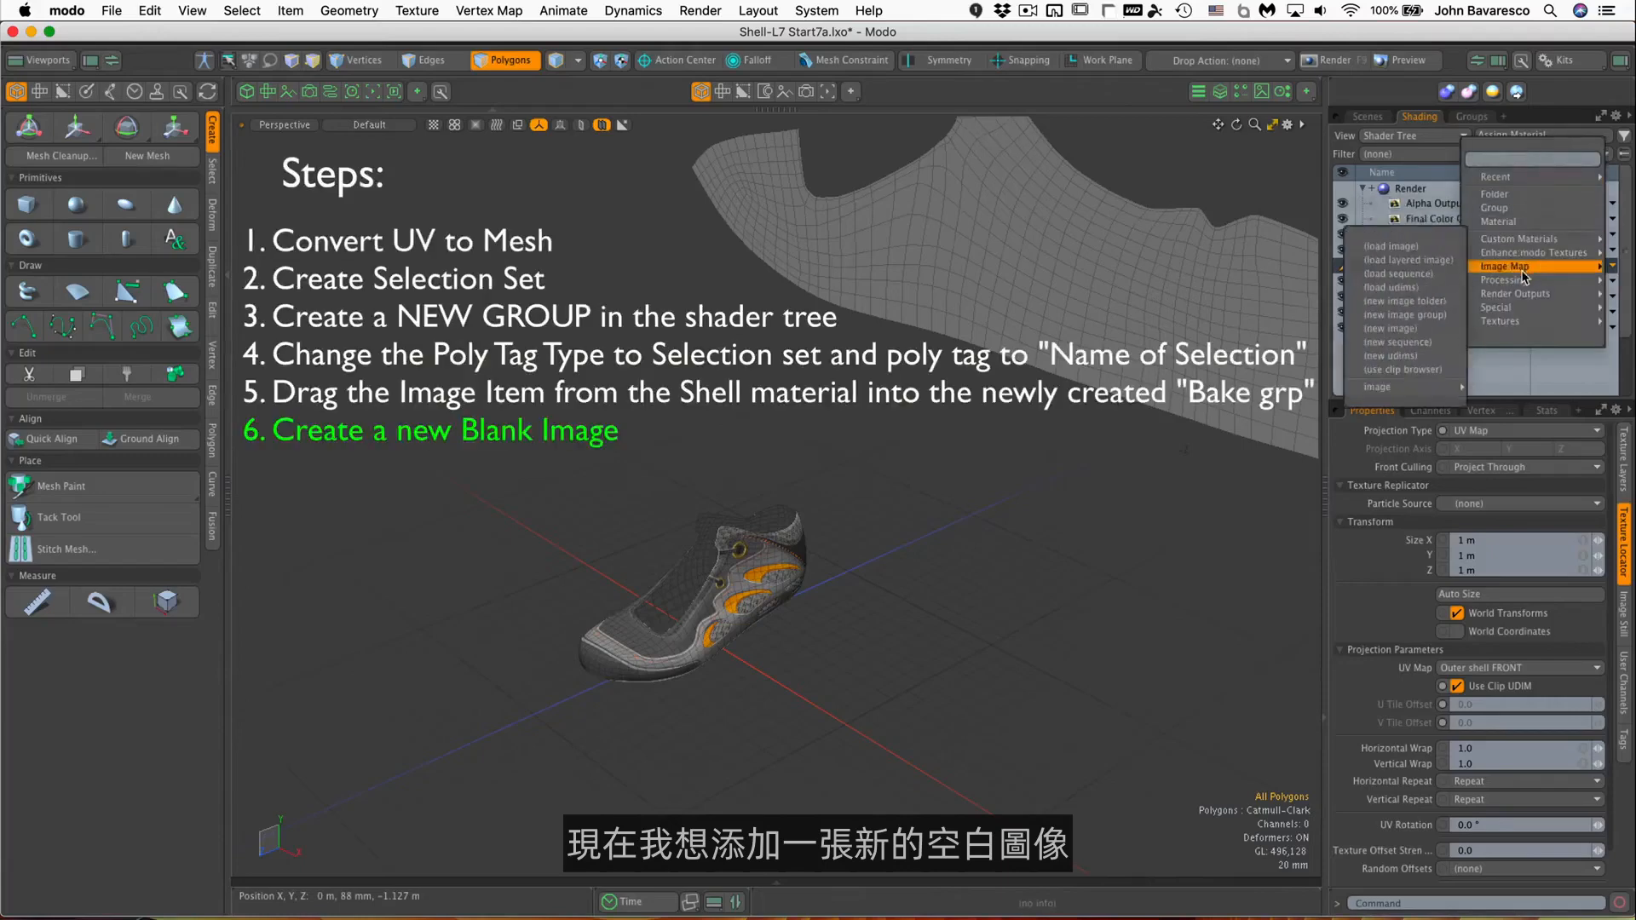
{"action": "left_click", "coordinate": [1397, 331]}
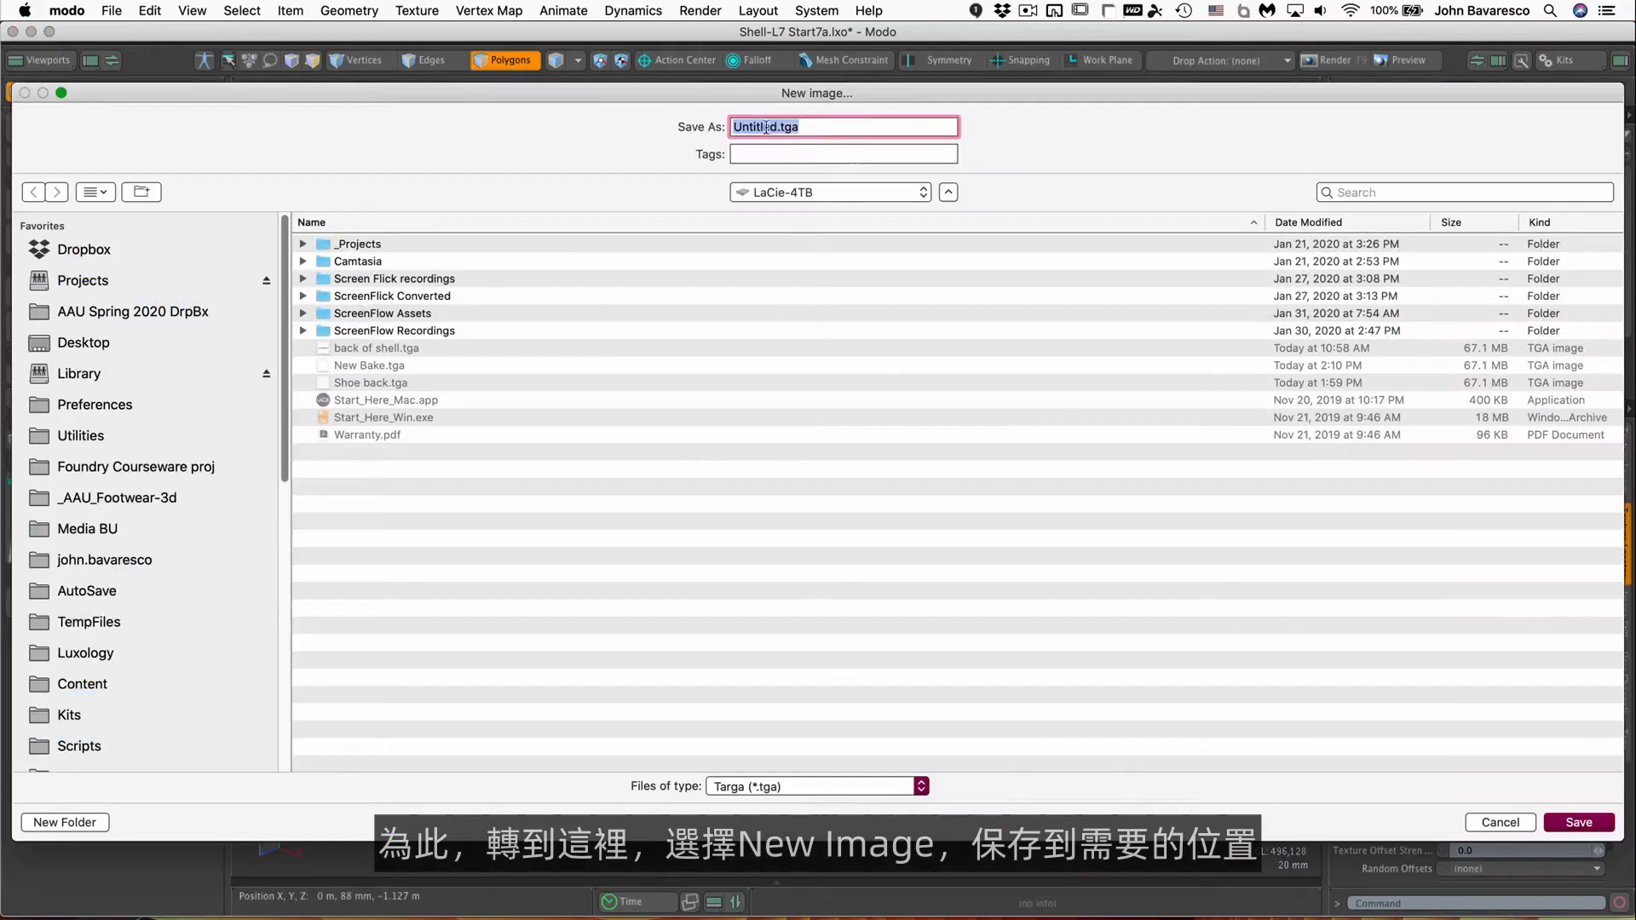
{"action": "left_click", "coordinate": [778, 127]}
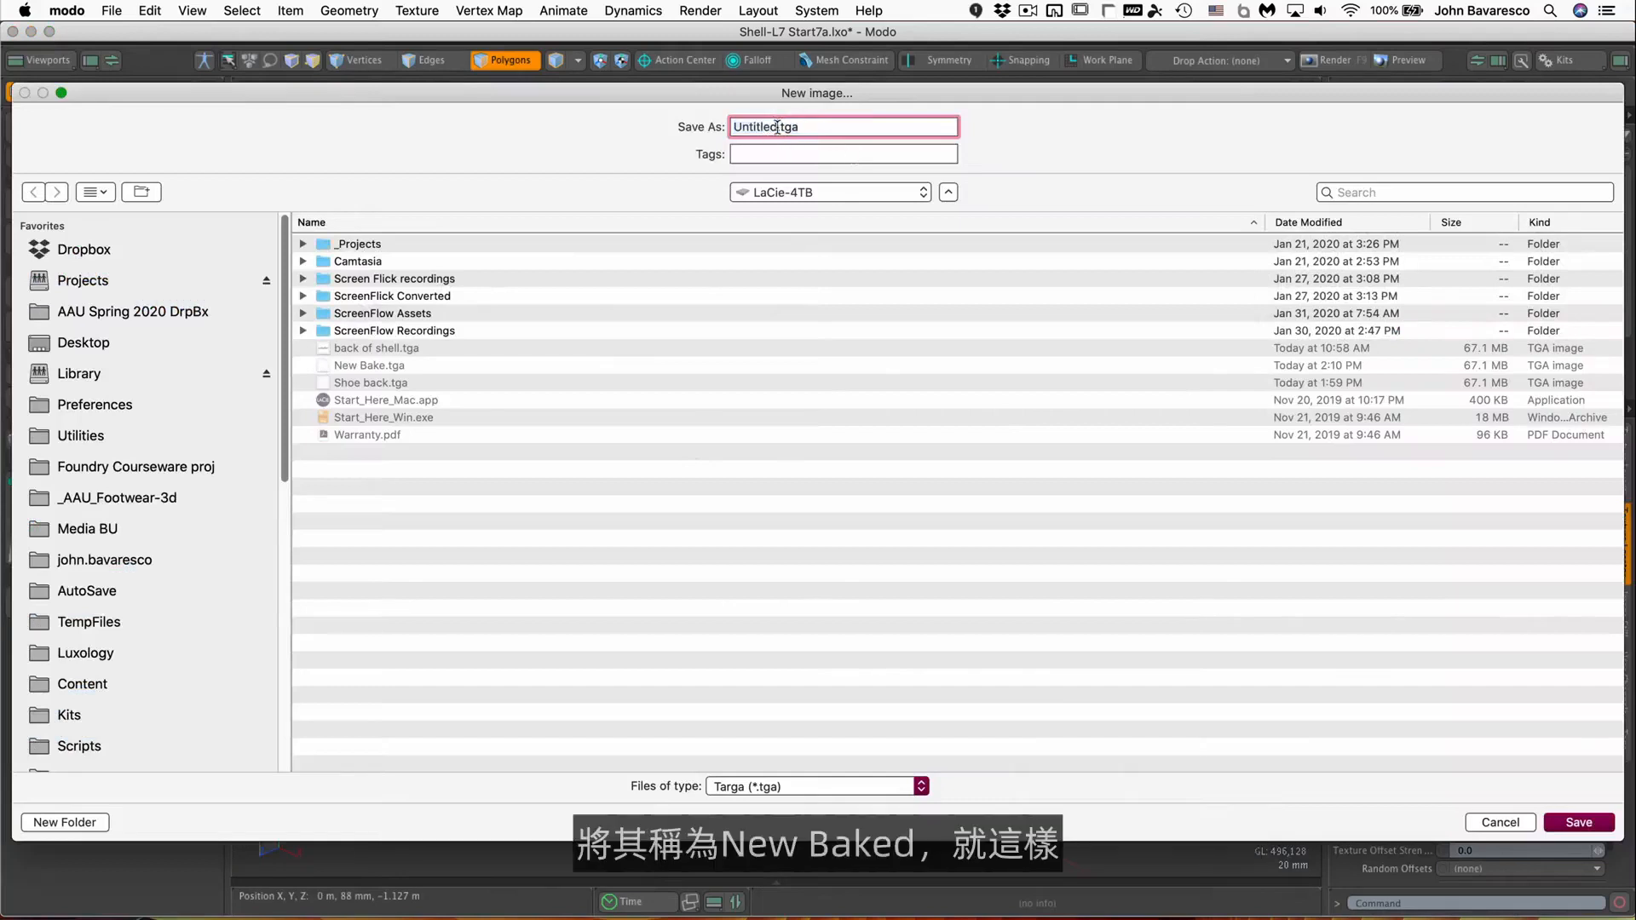
{"action": "left_click_drag", "start_coordinate": [778, 127], "coordinate": [627, 130]}
{"action": "type", "text": "New Bak"}
{"action": "type", "text": "e back imag"}
{"action": "type", "text": "e"}
{"action": "key", "text": "Return"}
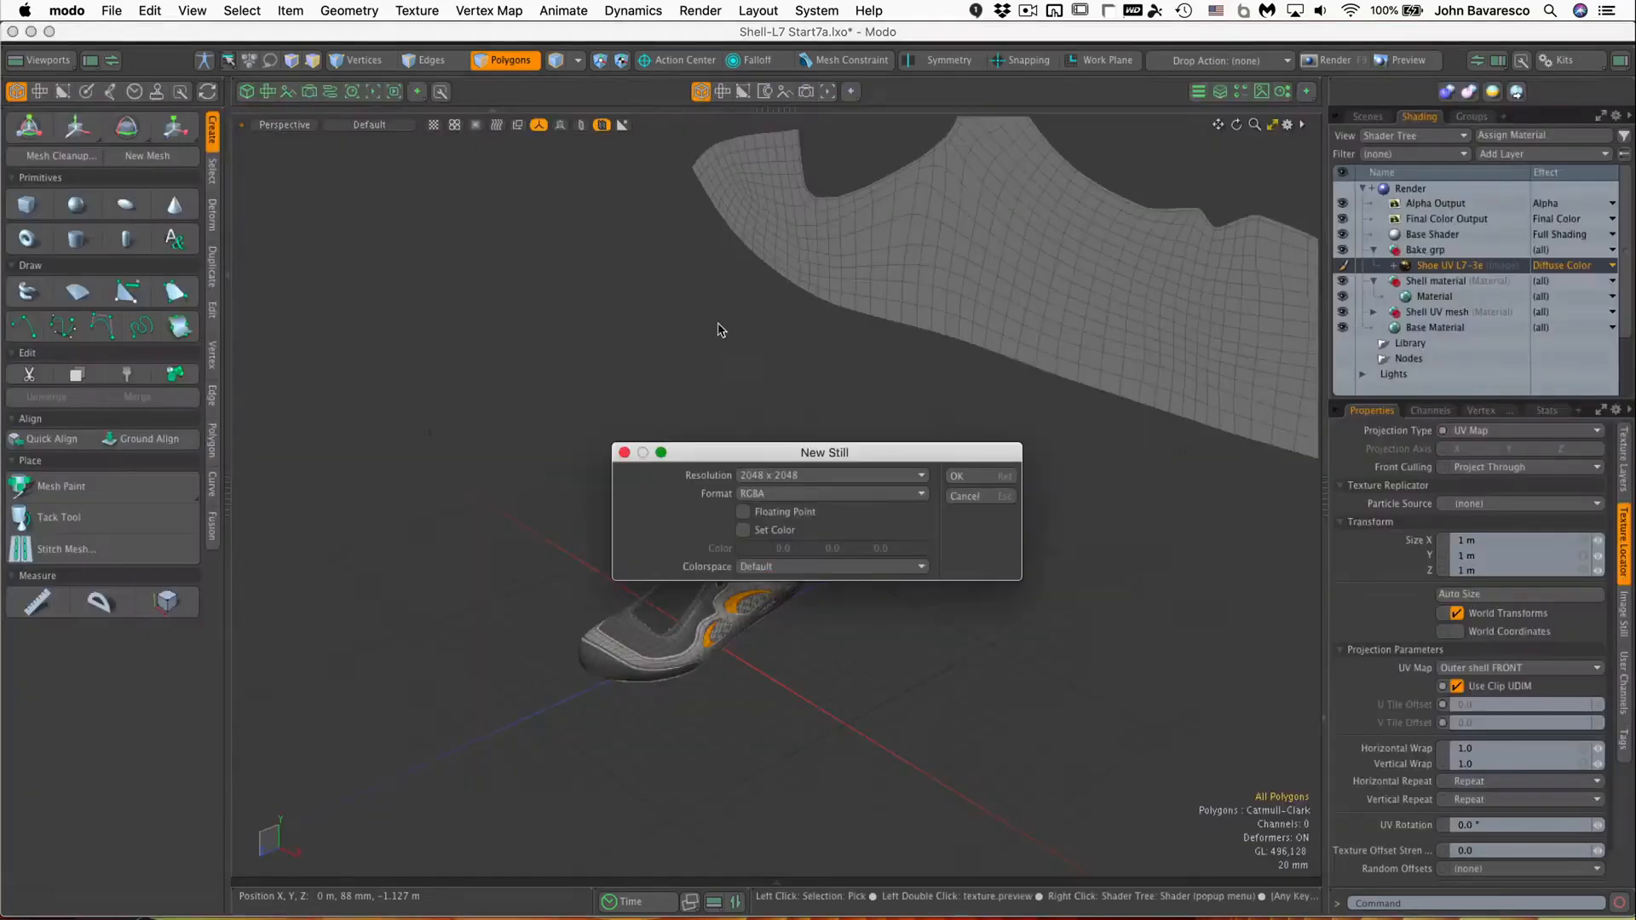
Set the new still image's resolution to 4096 x 4096 in RGBA format and create it.
{"action": "left_click", "coordinate": [856, 474]}
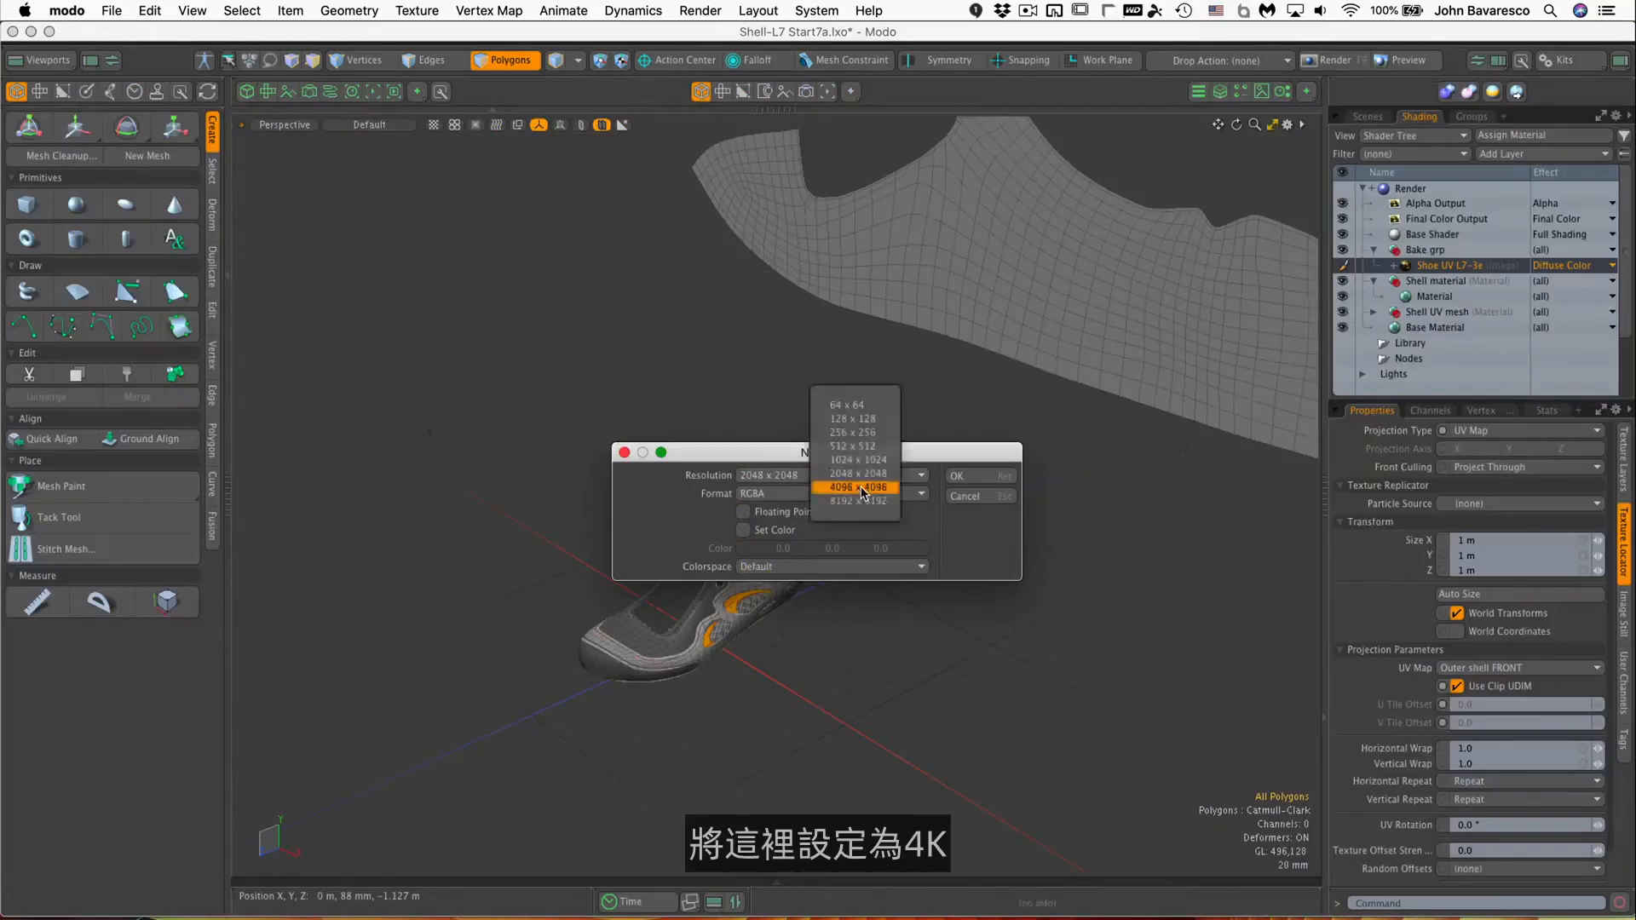
{"action": "left_click", "coordinate": [858, 488]}
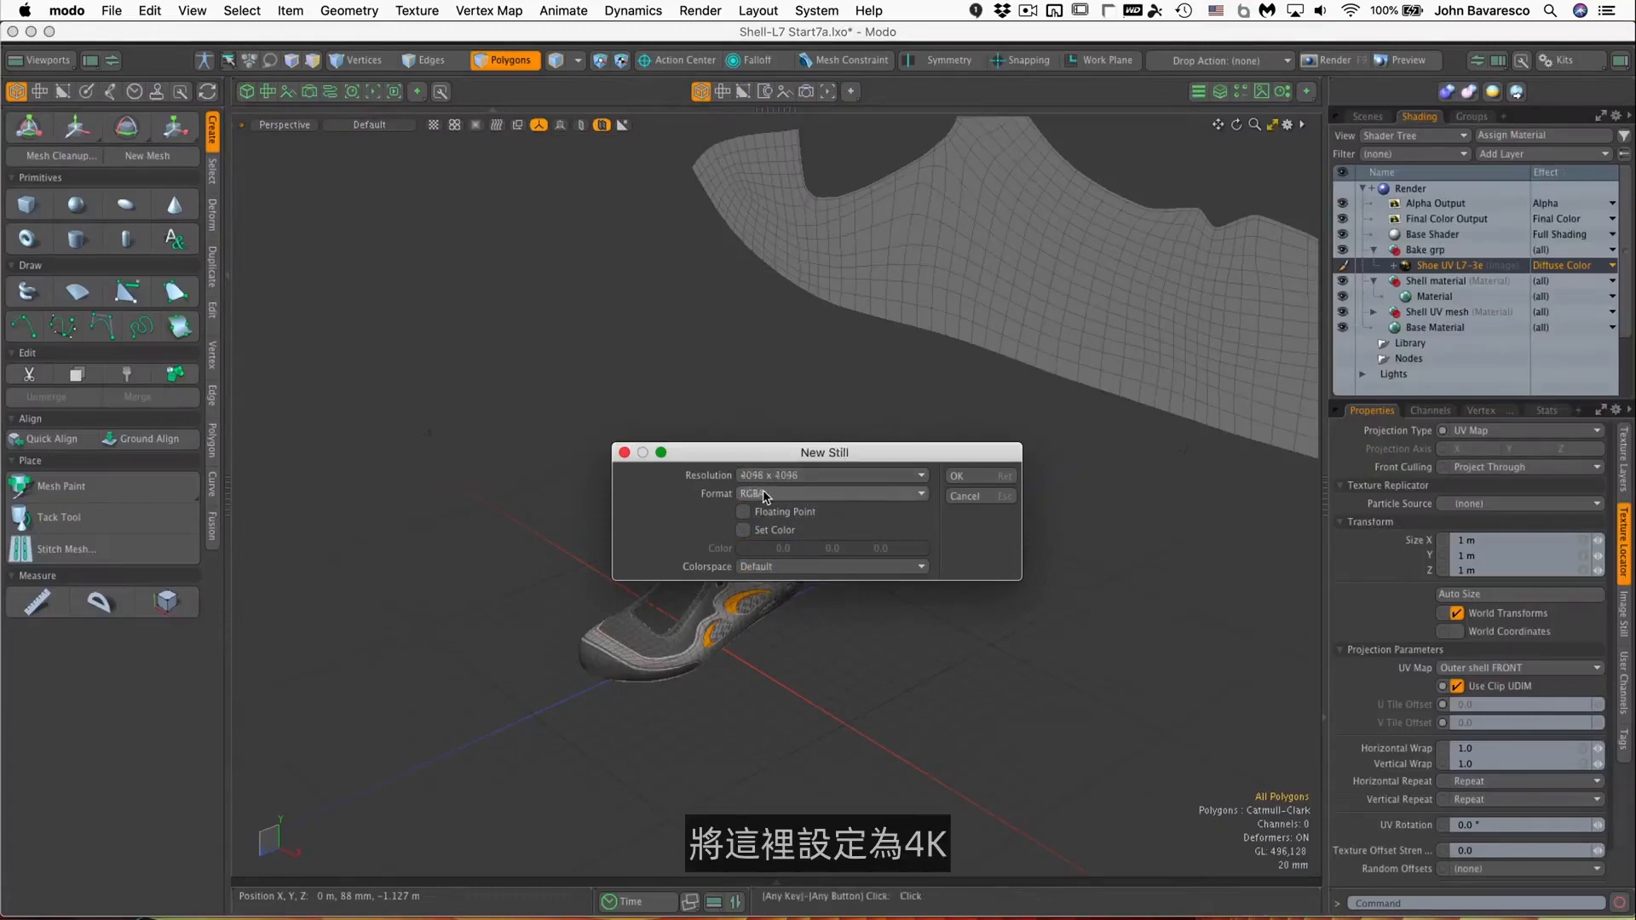
{"action": "left_click", "coordinate": [971, 479]}
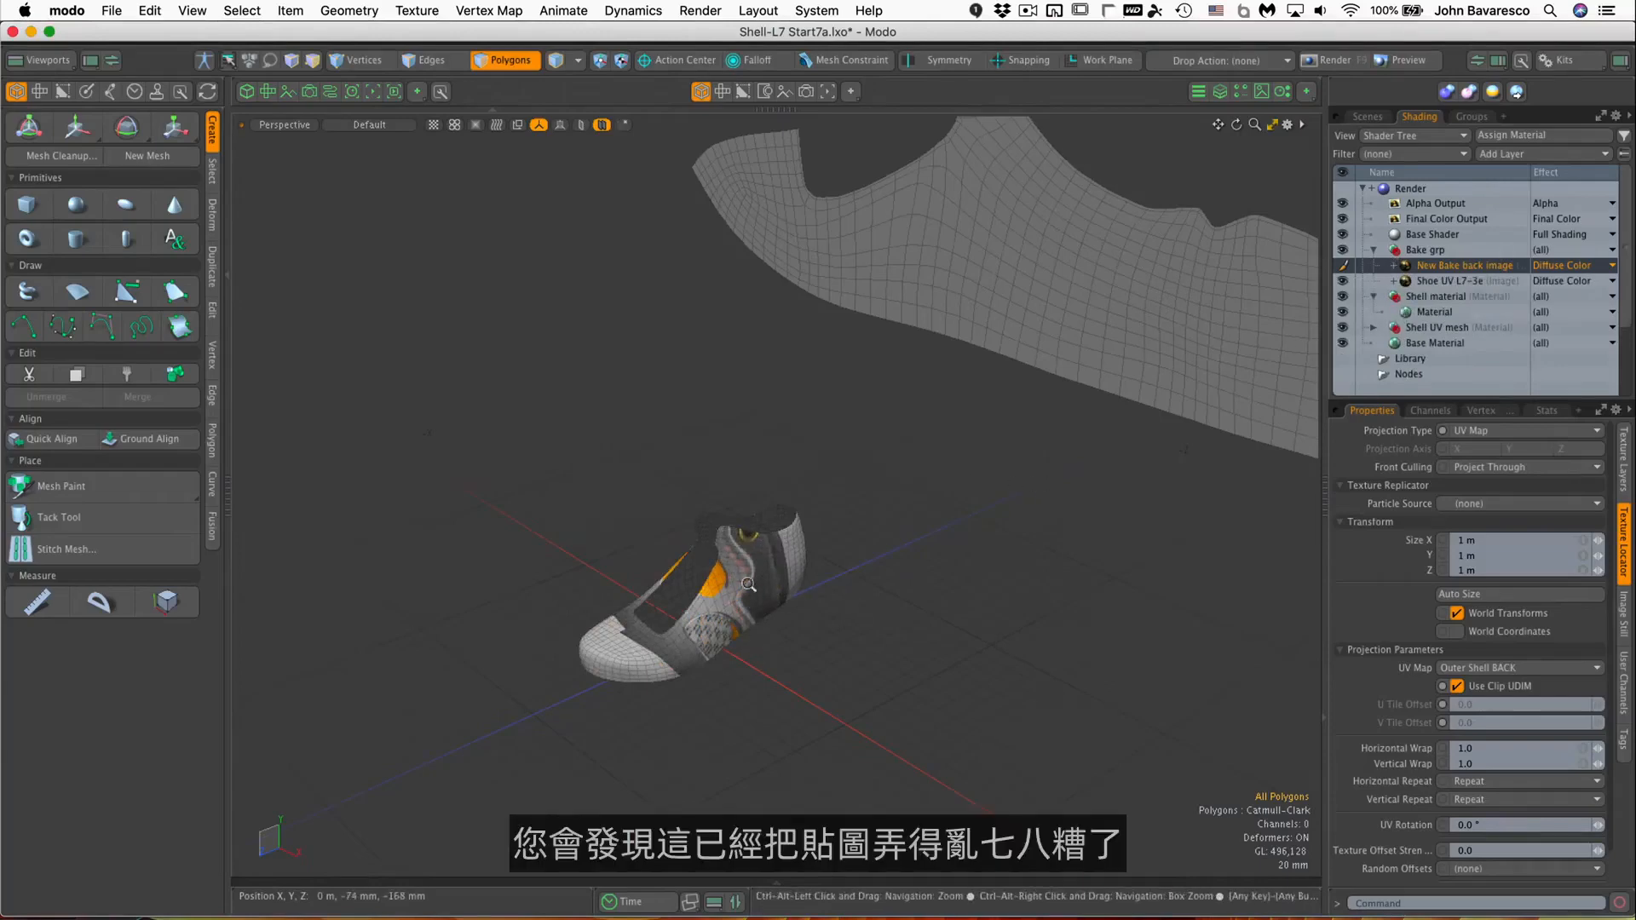
Clear any polygon, edge and vertex selections on the shoe shell, ending in vertex mode with no shader layer selected.
{"action": "left_click_drag", "start_coordinate": [745, 611], "coordinate": [803, 632], "text": "ctrl+alt"}
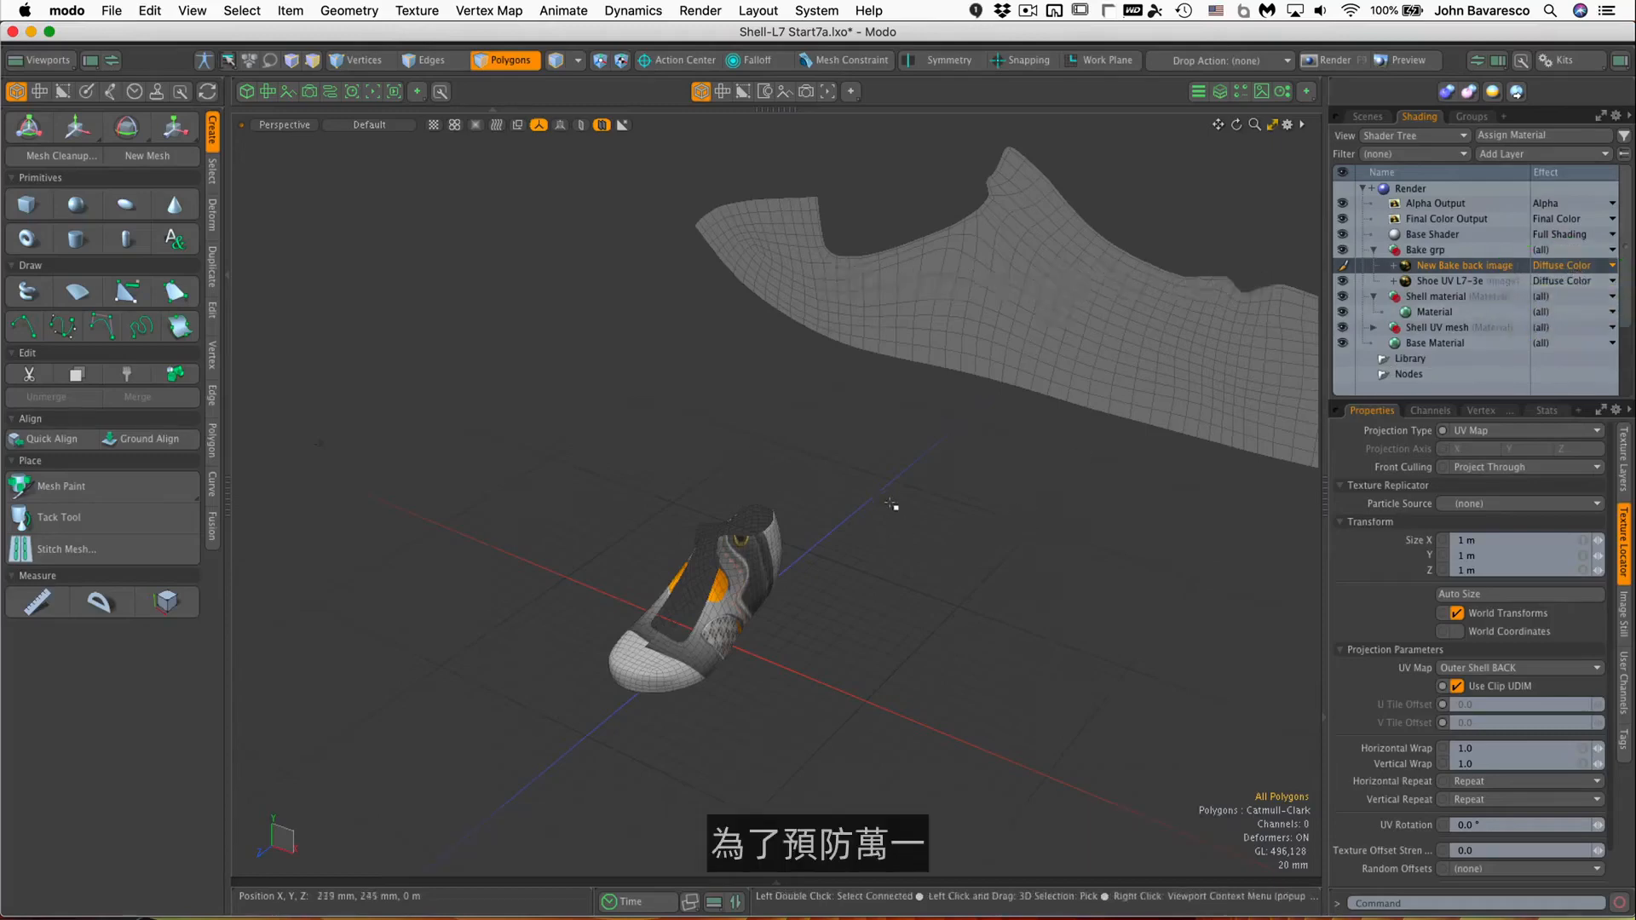
{"action": "mouse_move", "coordinate": [763, 462]}
{"action": "left_mouse_down", "text": "ctrl+alt"}
{"action": "mouse_move", "coordinate": [775, 458]}
{"action": "mouse_move", "coordinate": [764, 474]}
{"action": "left_mouse_up", "text": "ctrl+alt"}
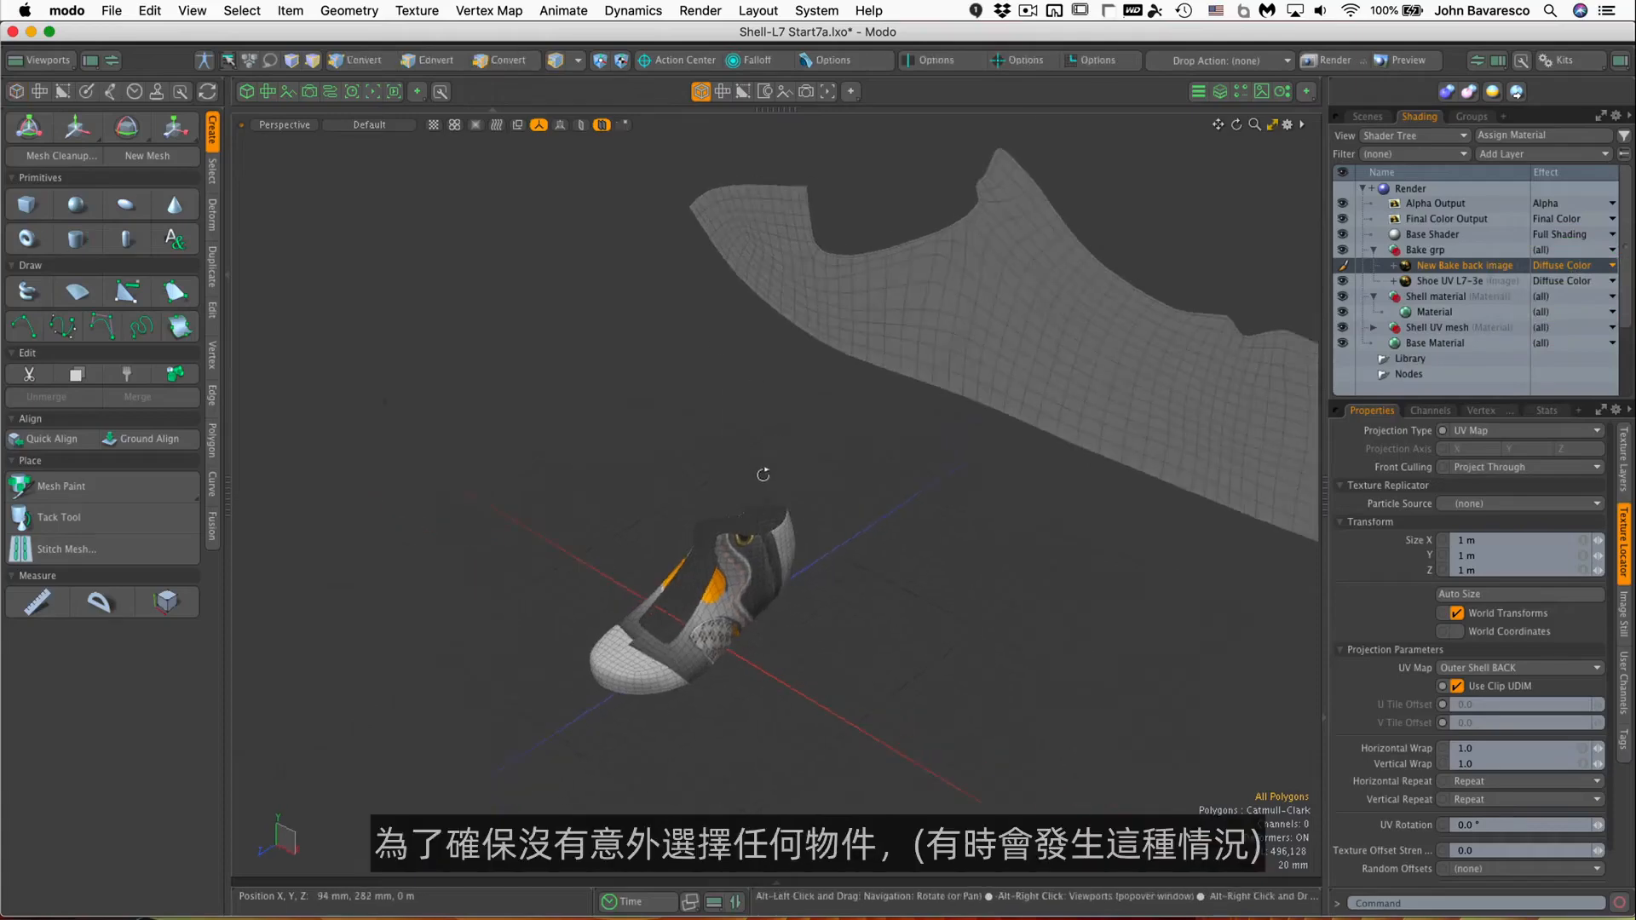
{"action": "left_click", "coordinate": [761, 562]}
{"action": "left_click_drag", "start_coordinate": [771, 578], "coordinate": [784, 565]}
{"action": "left_click_drag", "start_coordinate": [784, 565], "coordinate": [797, 525], "text": "alt"}
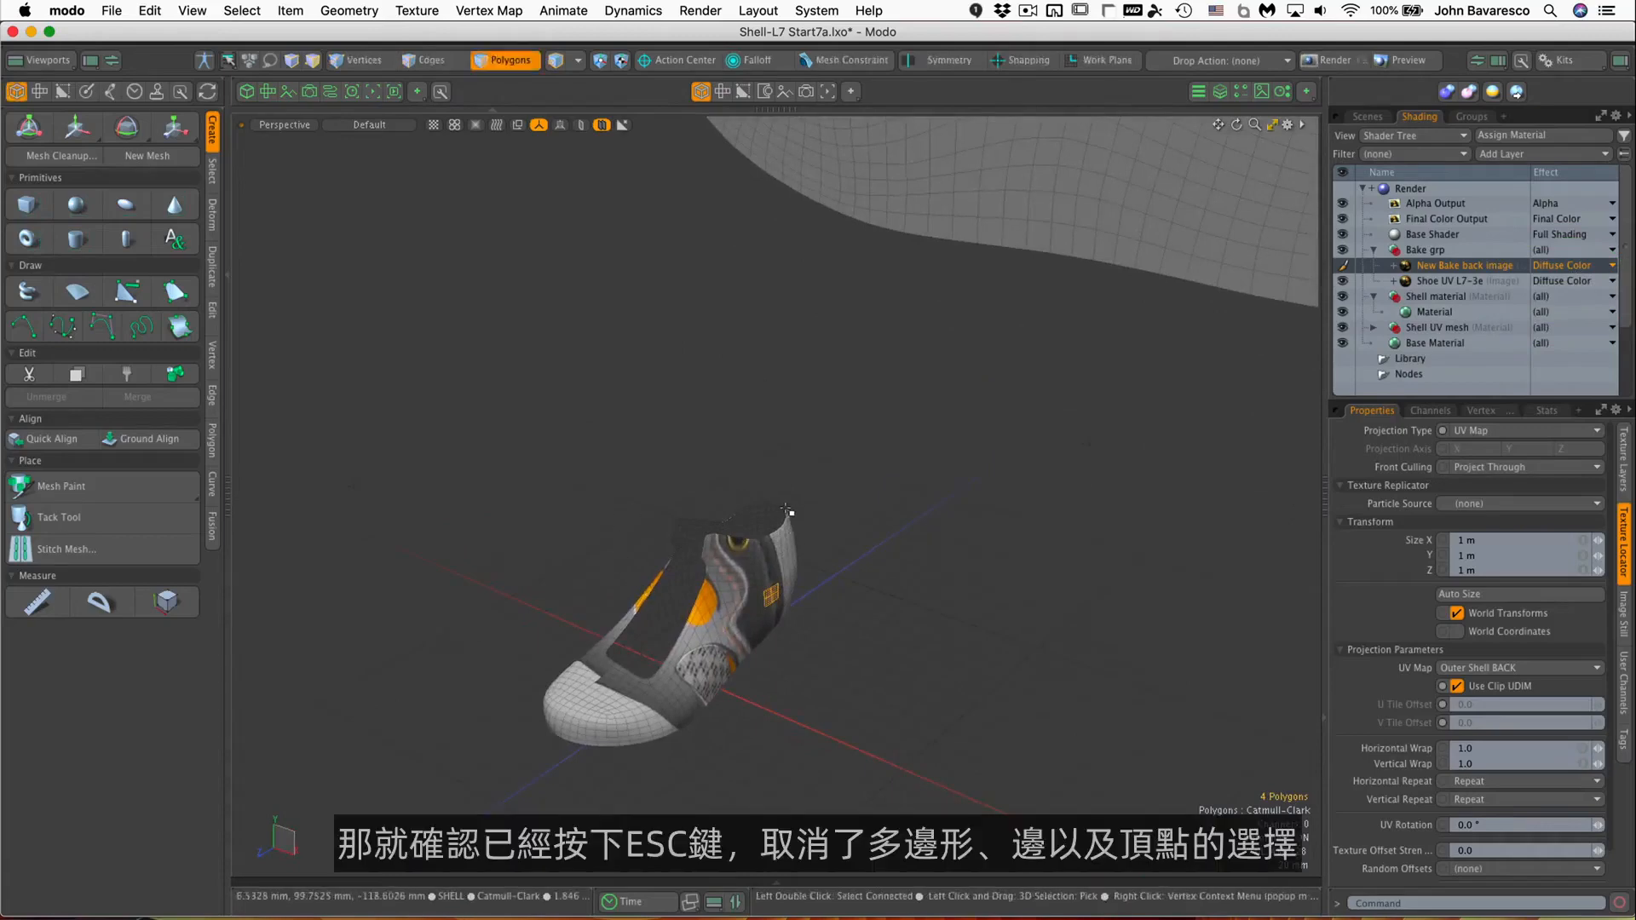
{"action": "key", "text": "Escape"}
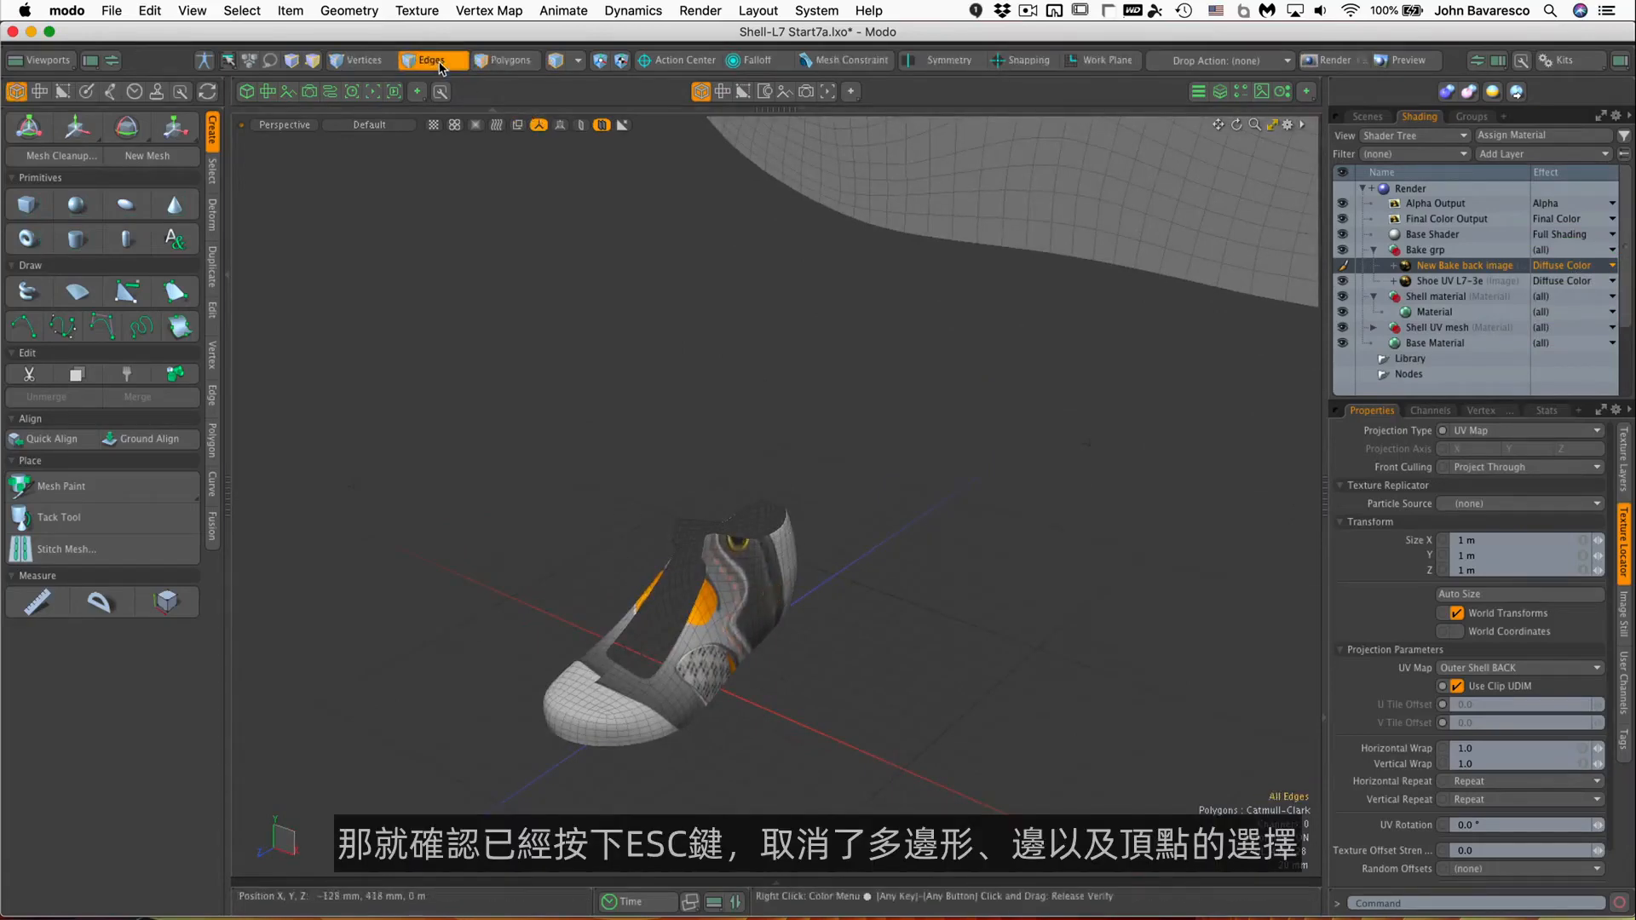
{"action": "left_click", "coordinate": [358, 60]}
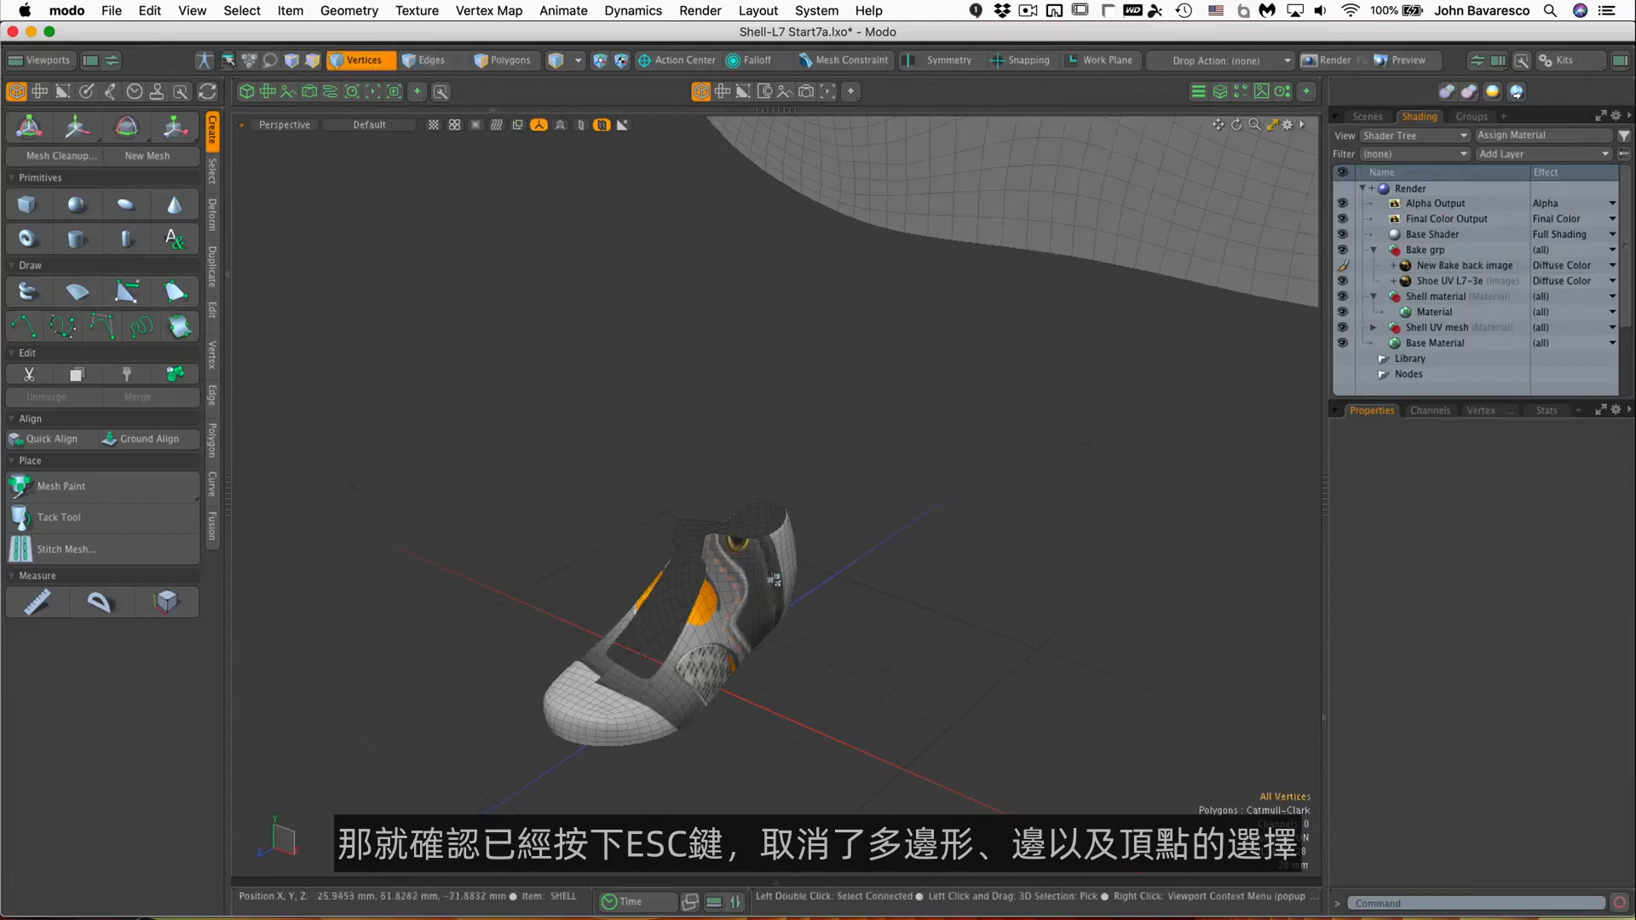
In polygon mode with nothing selected, bake the New Bake back image layer to texture and close the finished render window.
{"action": "left_click_drag", "start_coordinate": [899, 418], "coordinate": [767, 341], "text": "alt"}
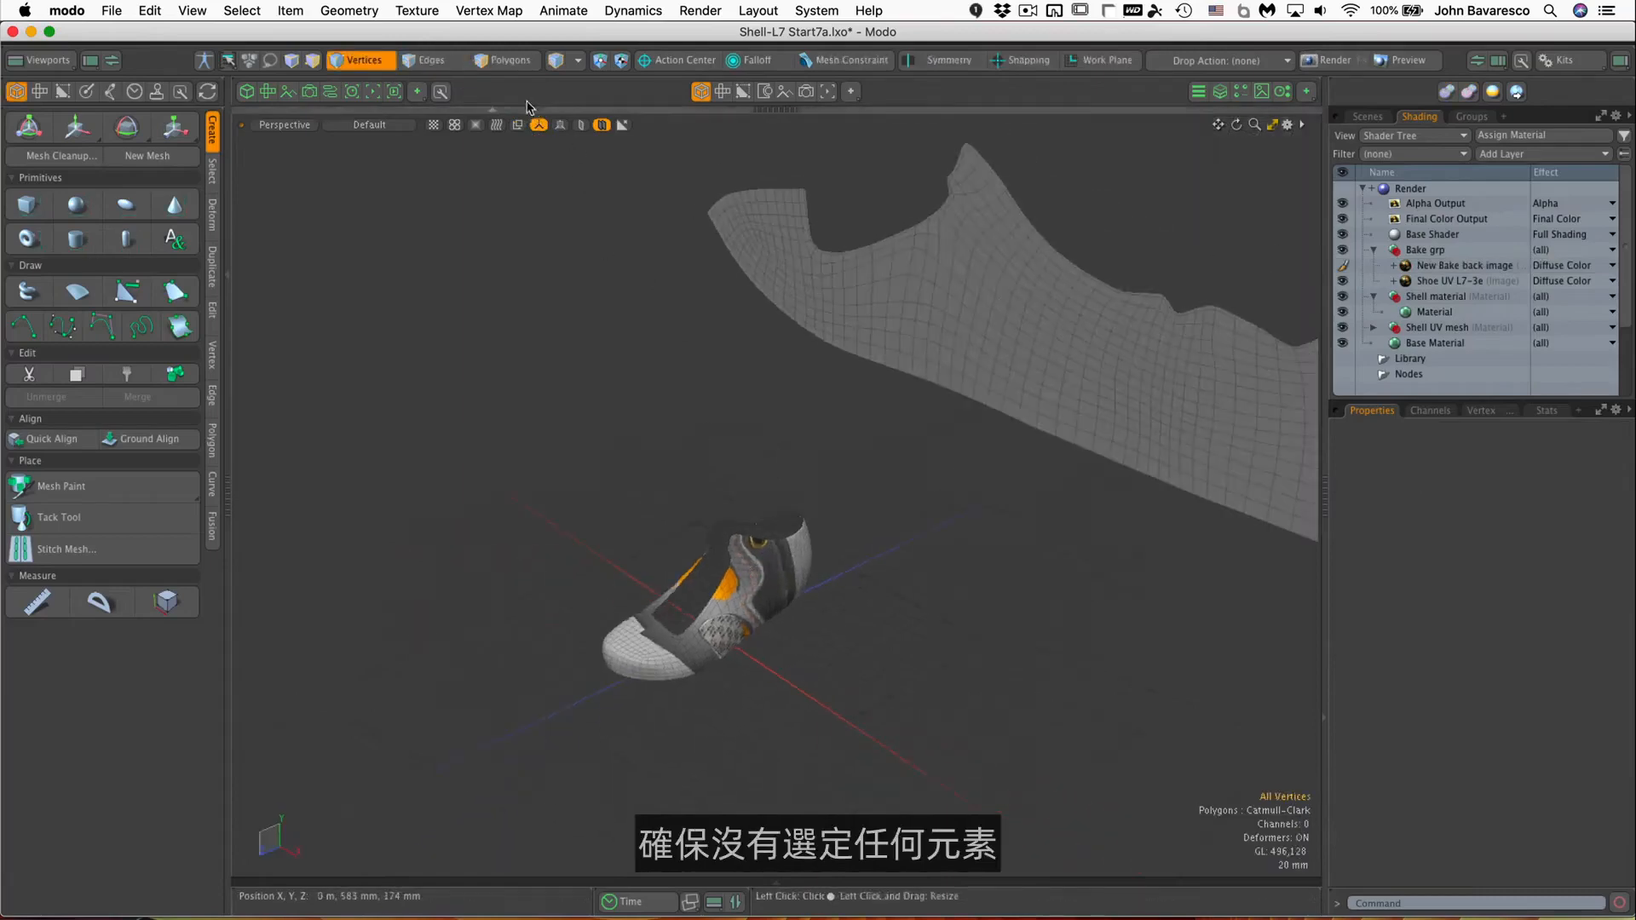
{"action": "left_click", "coordinate": [511, 61]}
{"action": "left_click_drag", "start_coordinate": [835, 477], "coordinate": [924, 597], "text": "alt"}
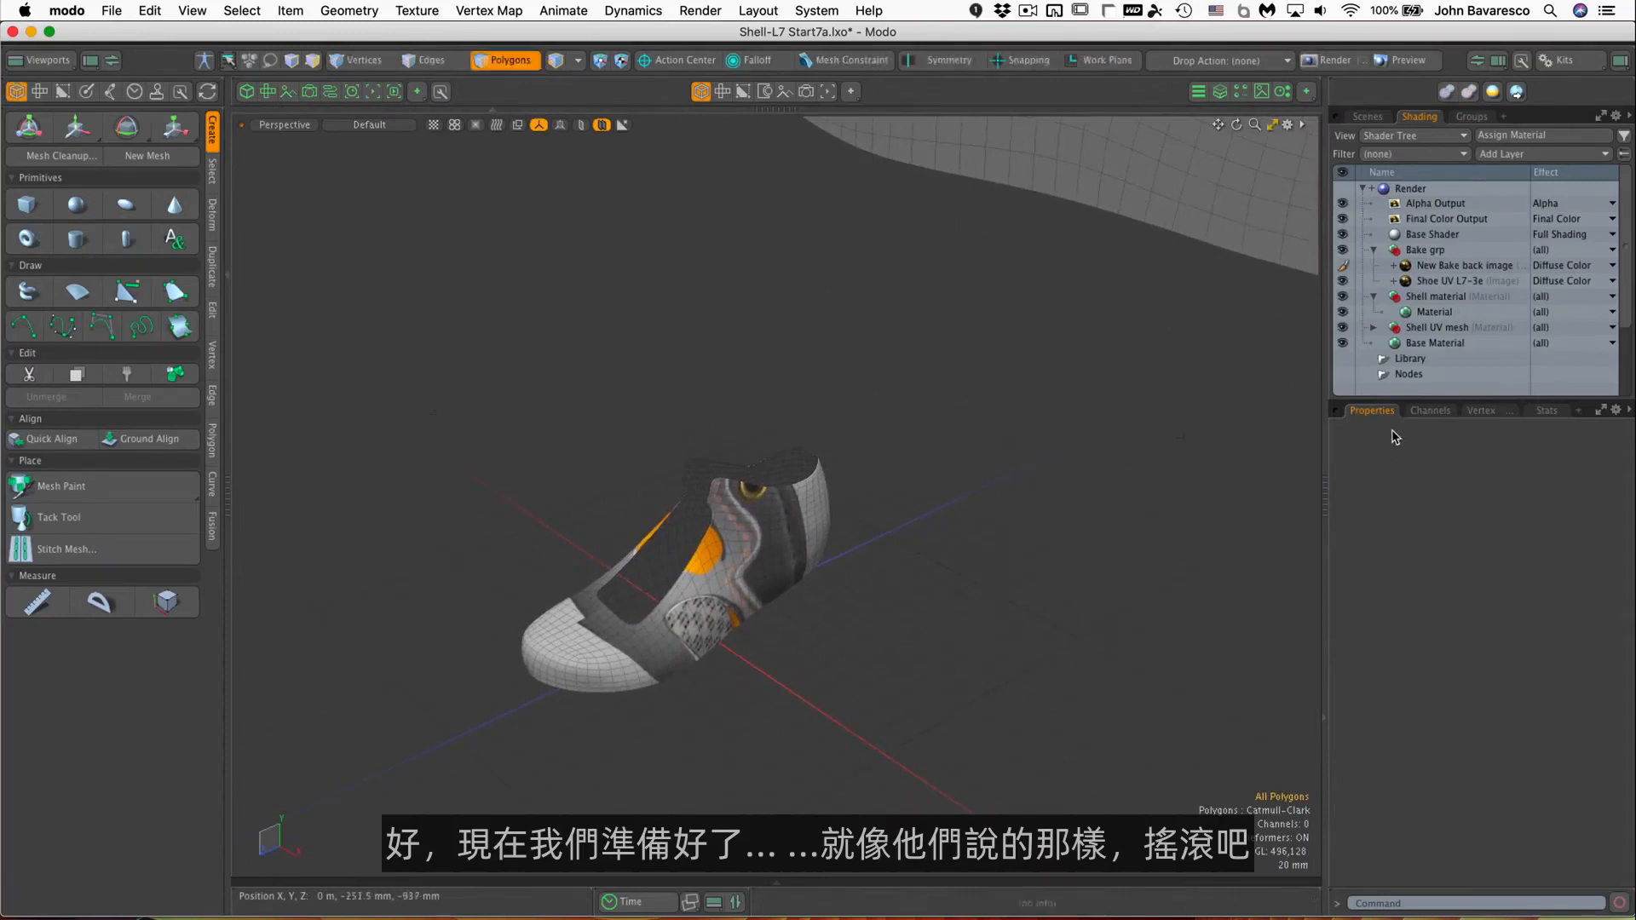
{"action": "left_click", "coordinate": [1437, 267]}
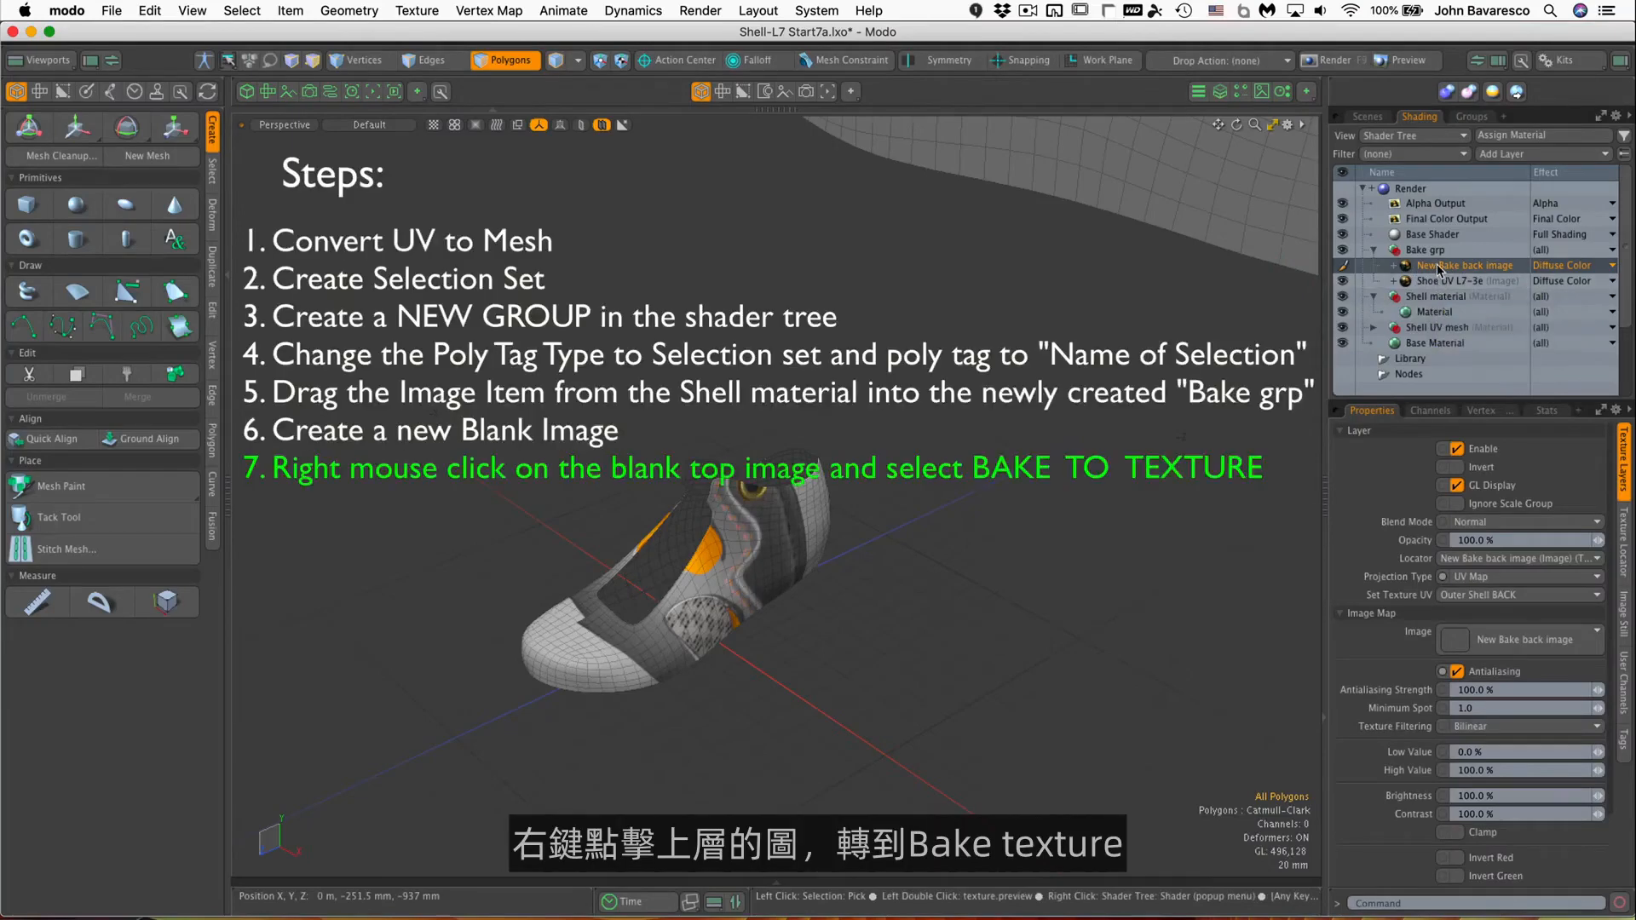
{"action": "right_click", "coordinate": [1439, 268]}
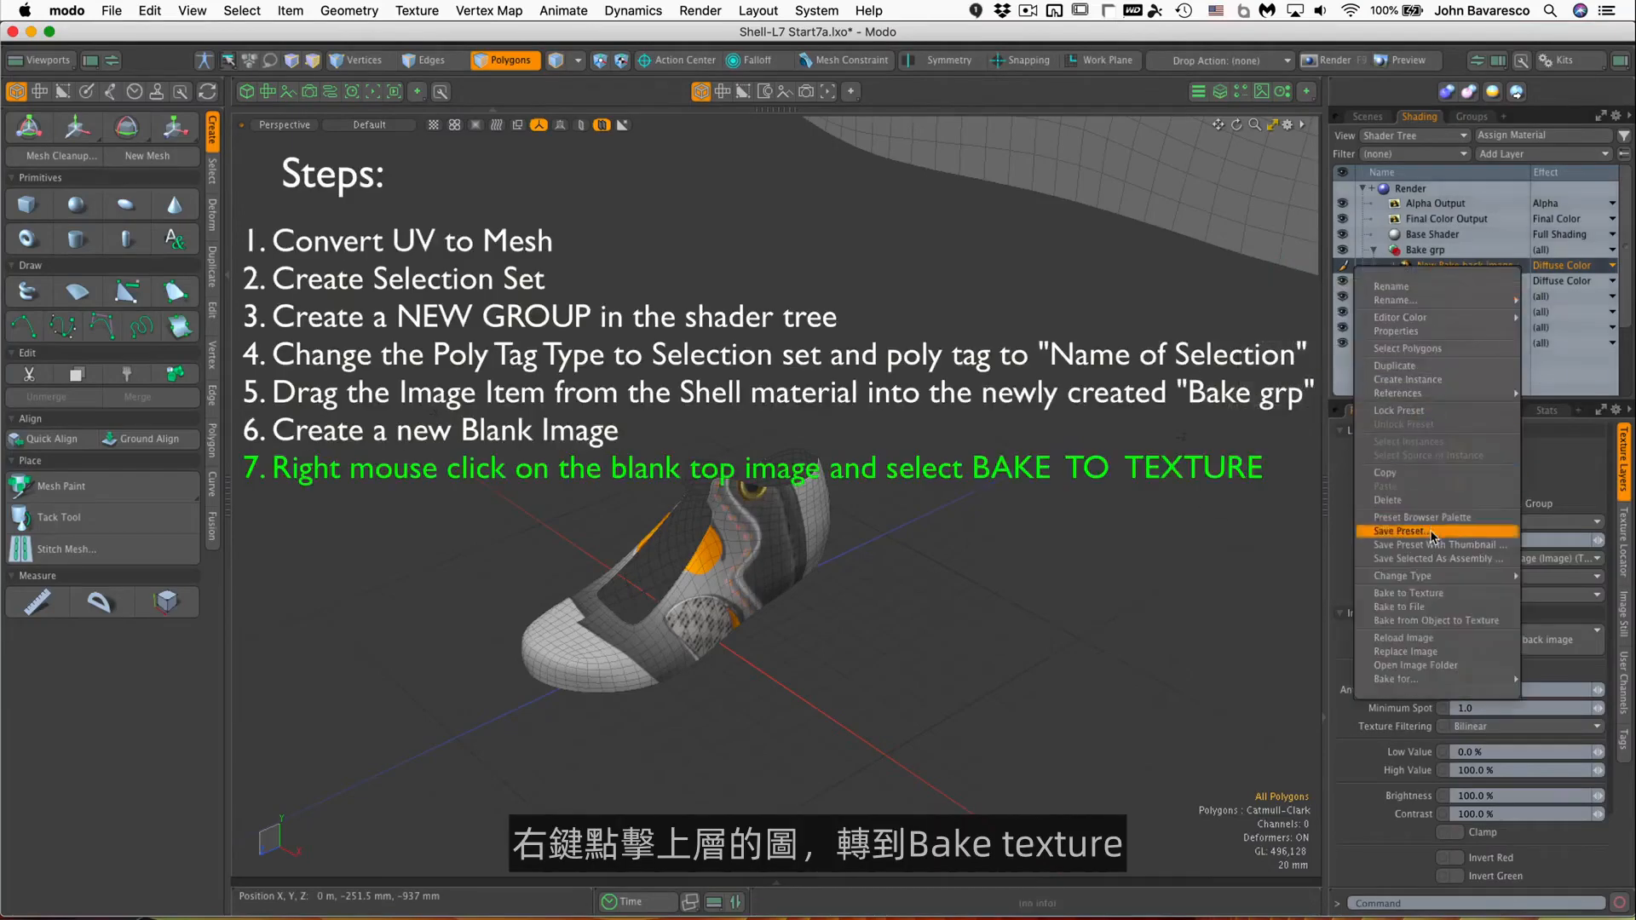
{"action": "left_click", "coordinate": [1441, 594]}
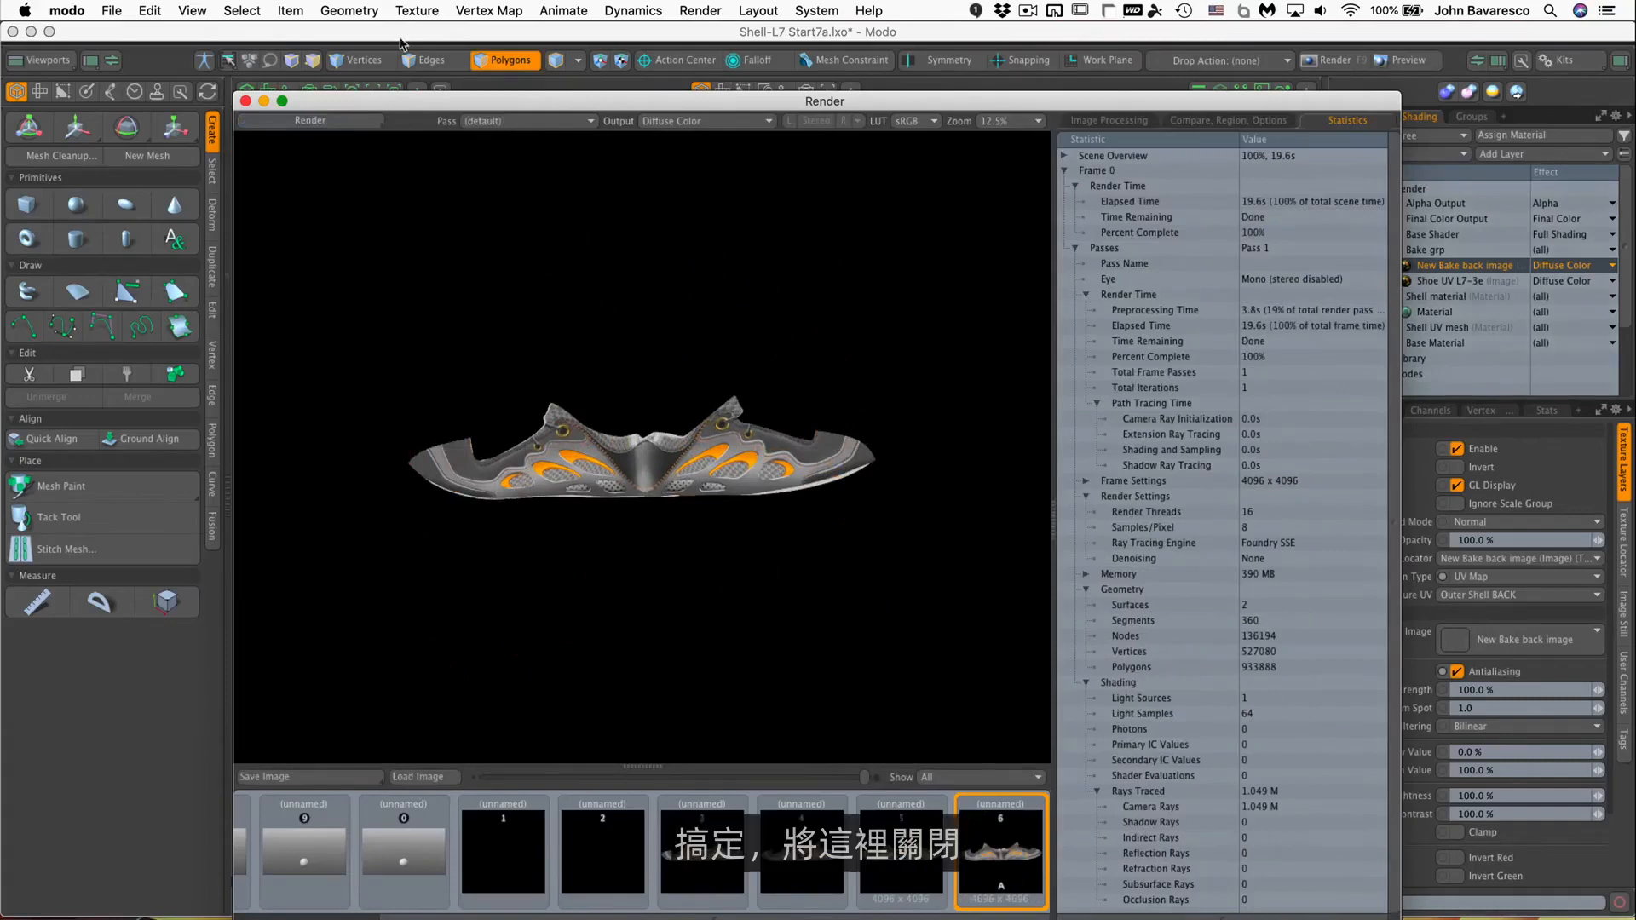
{"action": "left_click", "coordinate": [246, 101]}
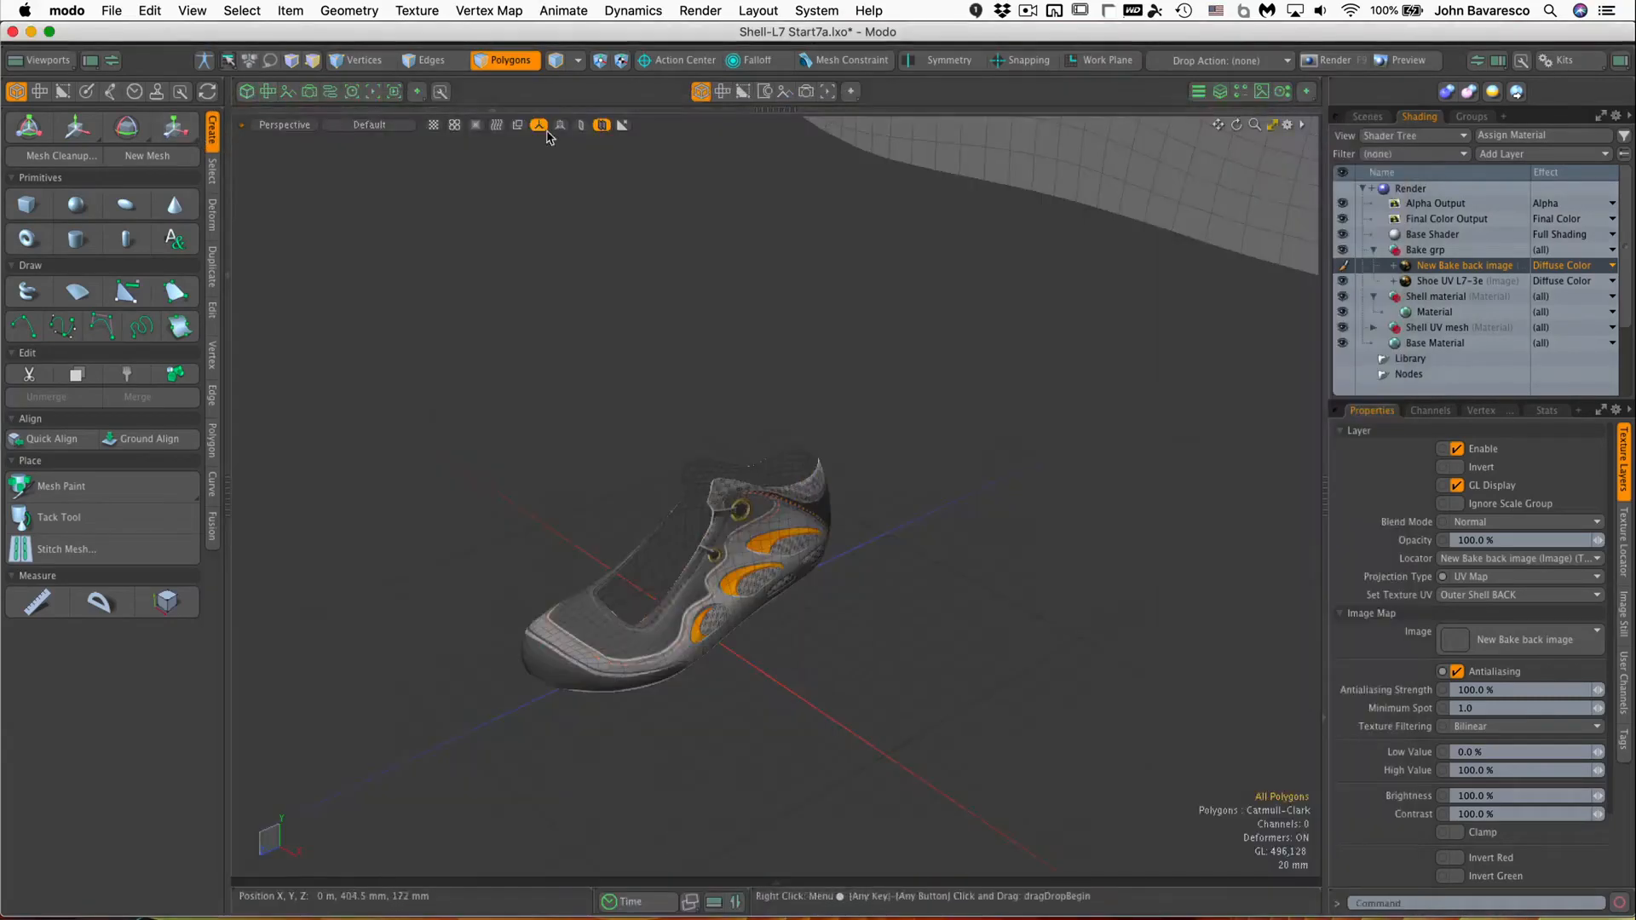
Select the SHELL BACK UV MESH item and all the polygons of its flat mesh.
{"action": "mouse_move", "coordinate": [833, 553]}
{"action": "left_mouse_down", "text": "ctrl+alt"}
{"action": "mouse_move", "coordinate": [752, 569]}
{"action": "mouse_move", "coordinate": [807, 541]}
{"action": "left_mouse_up", "text": "ctrl+alt"}
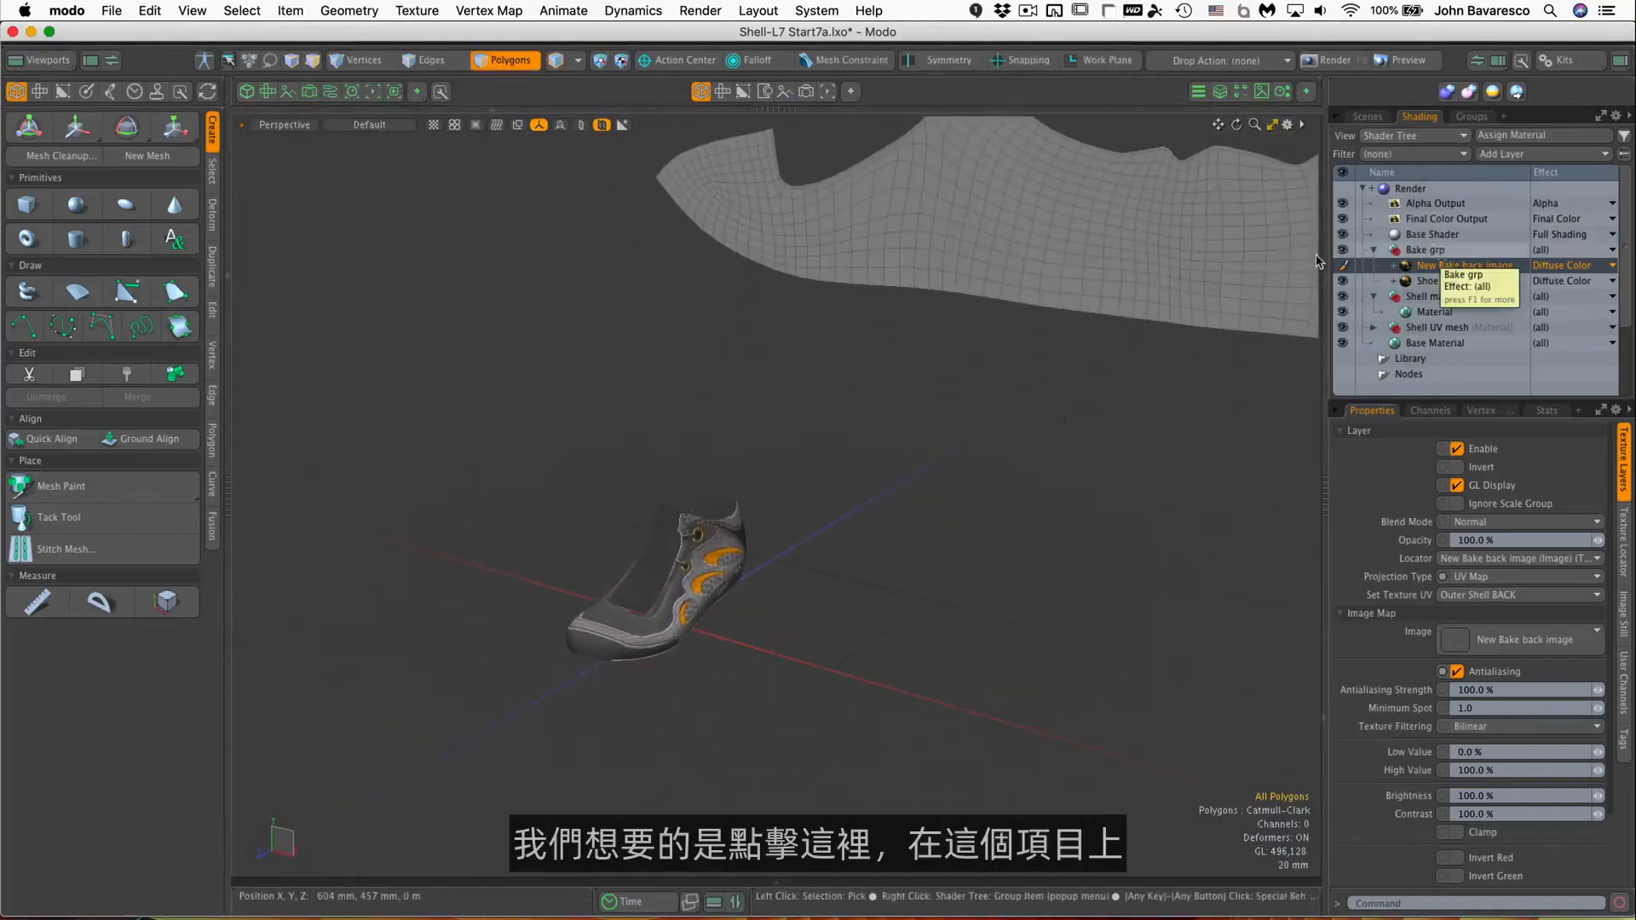
{"action": "left_click", "coordinate": [556, 62]}
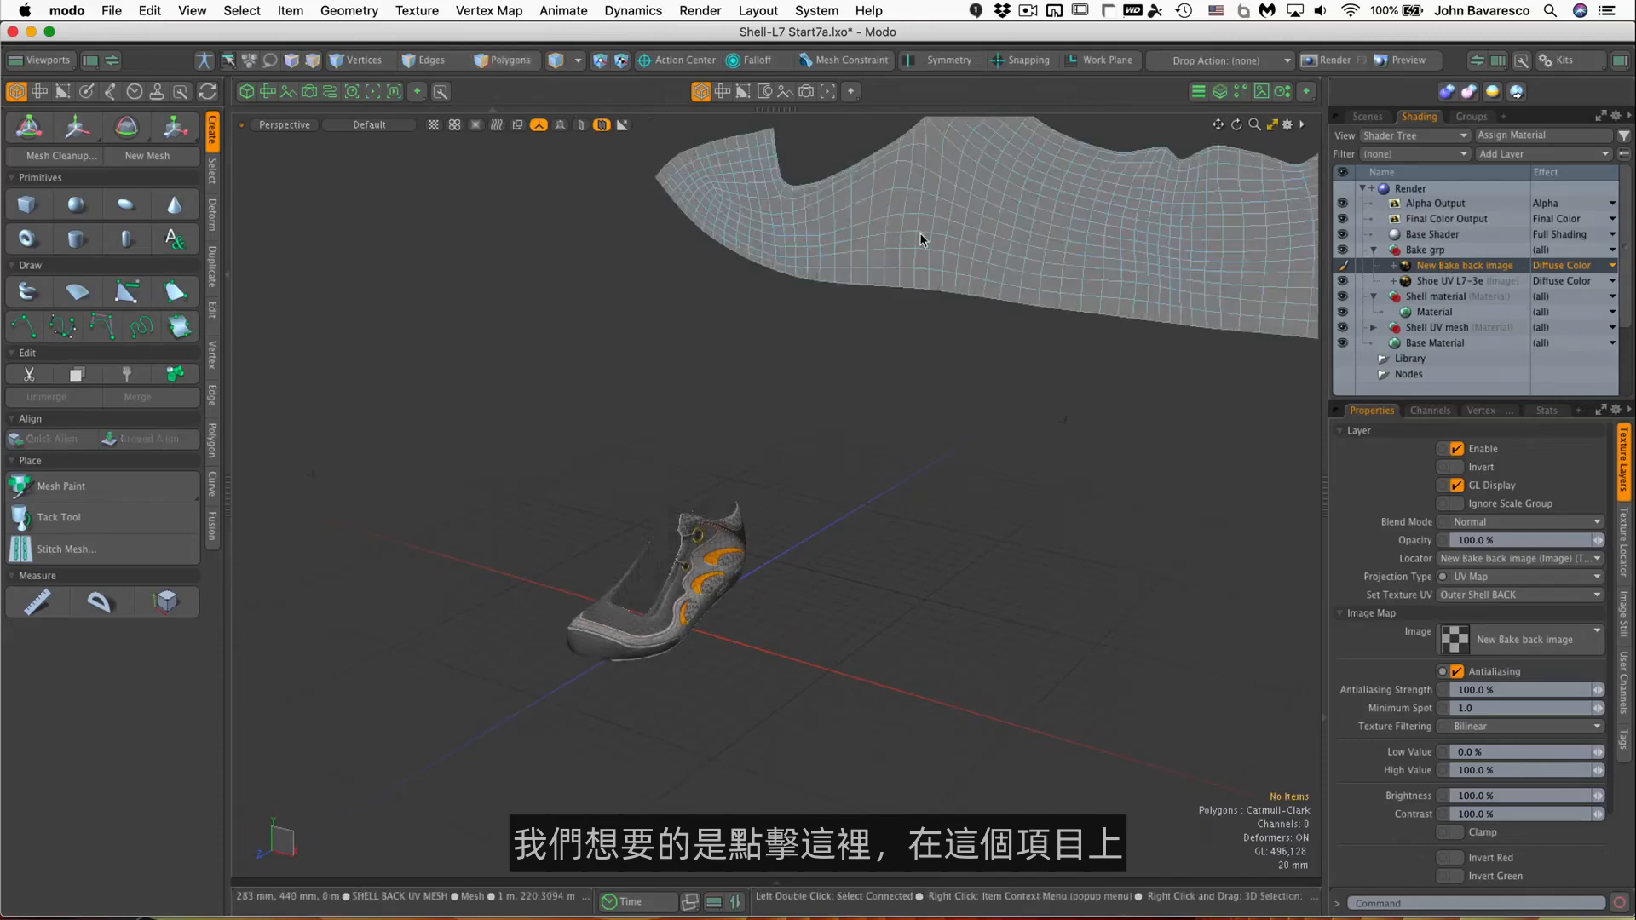
{"action": "left_click", "coordinate": [508, 60]}
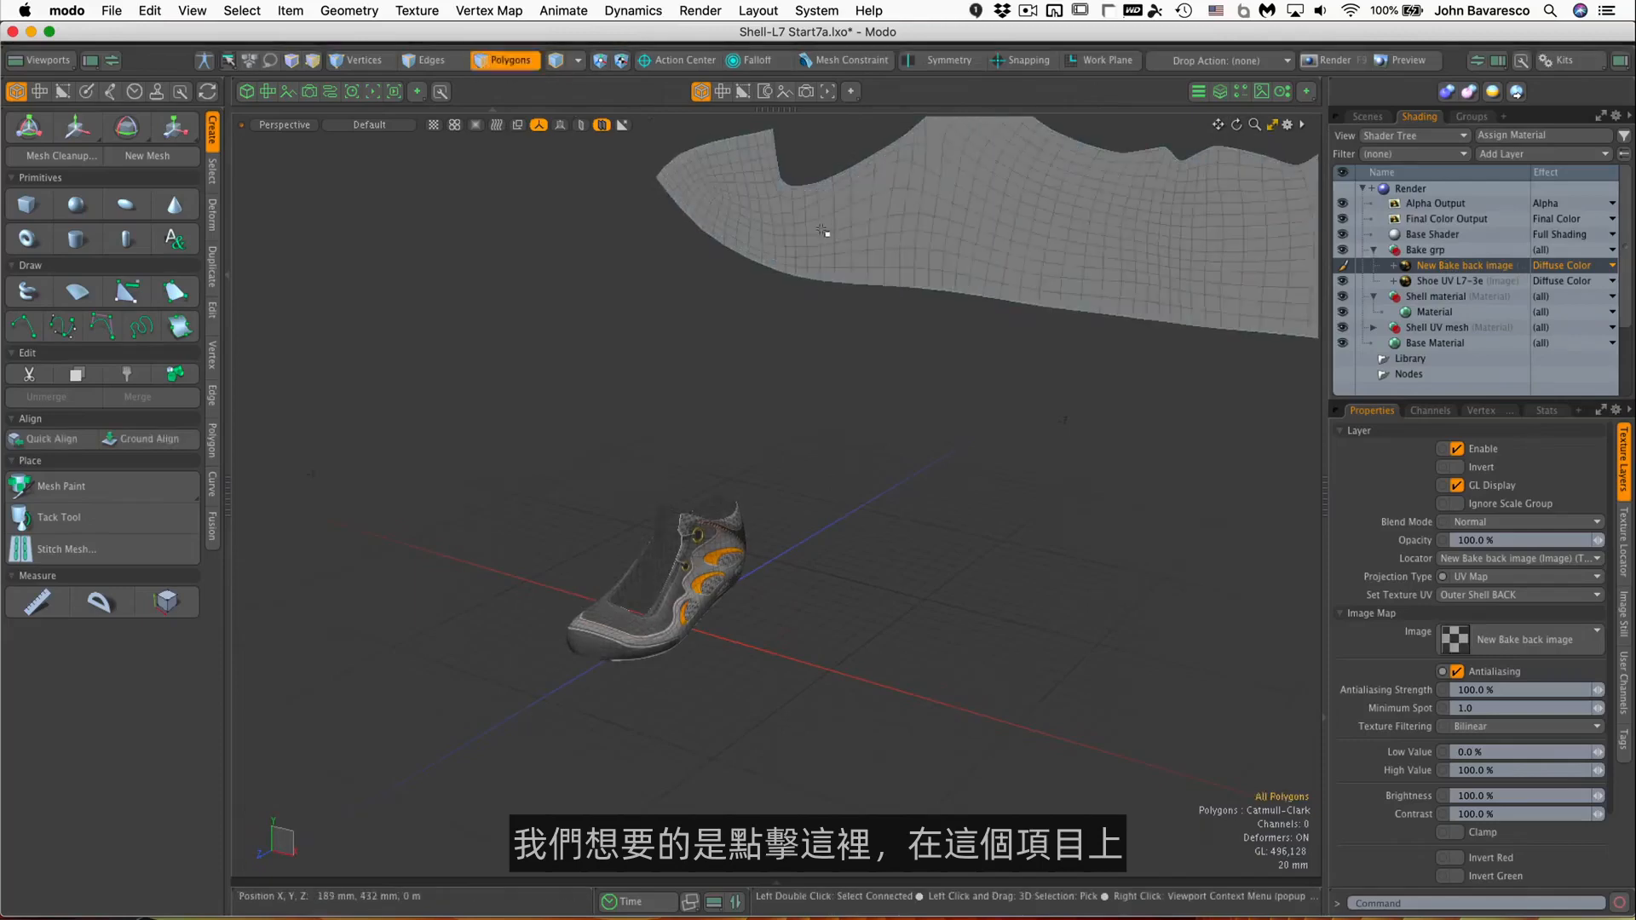
{"action": "left_click", "coordinate": [508, 60]}
{"action": "left_click", "coordinate": [913, 244]}
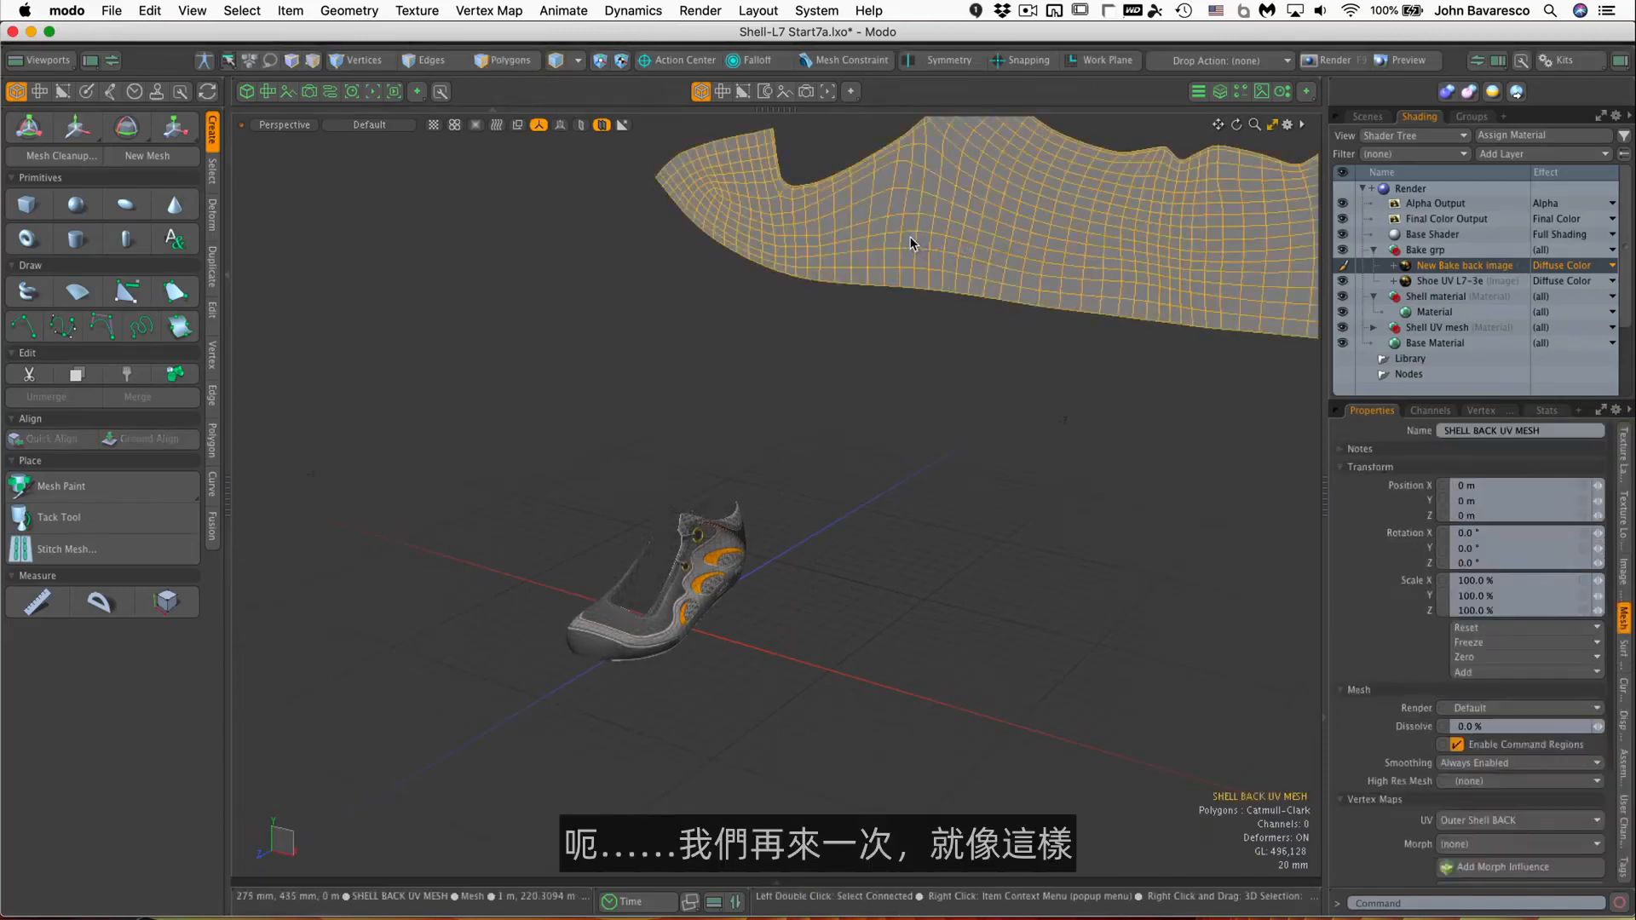
{"action": "left_click", "coordinate": [507, 60]}
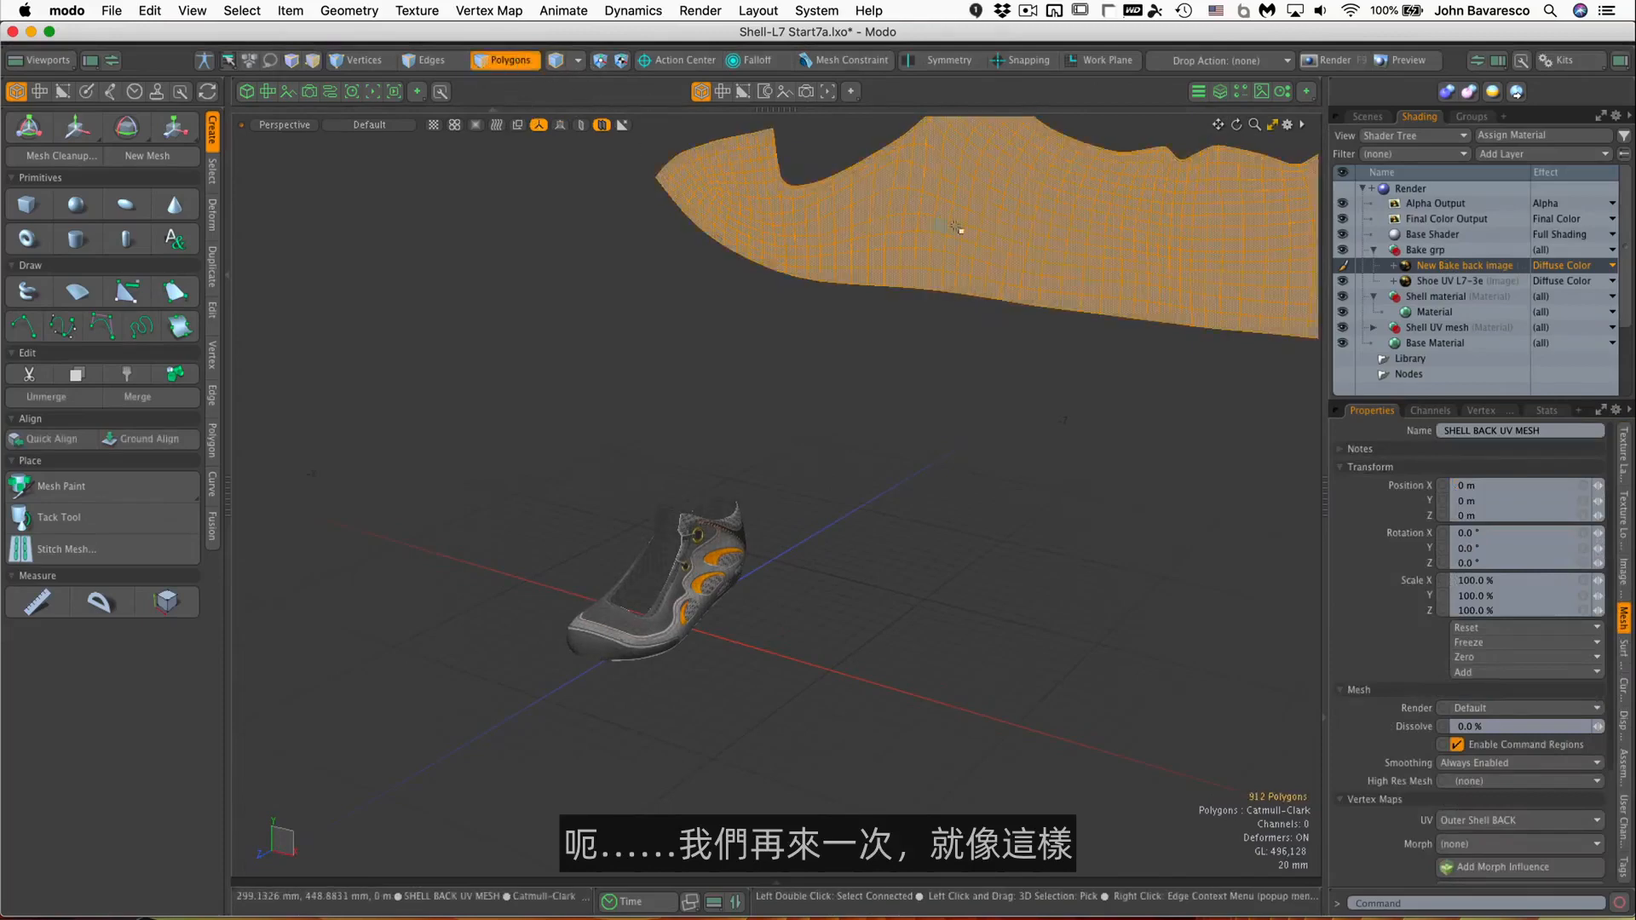
{"action": "double_click", "coordinate": [942, 227]}
Assign a new default material named Back UV Mesh to the selected flat mesh polygons.
{"action": "left_click_drag", "start_coordinate": [1061, 393], "coordinate": [1056, 366], "text": "ctrl+alt"}
{"action": "type", "text": "mesh"}
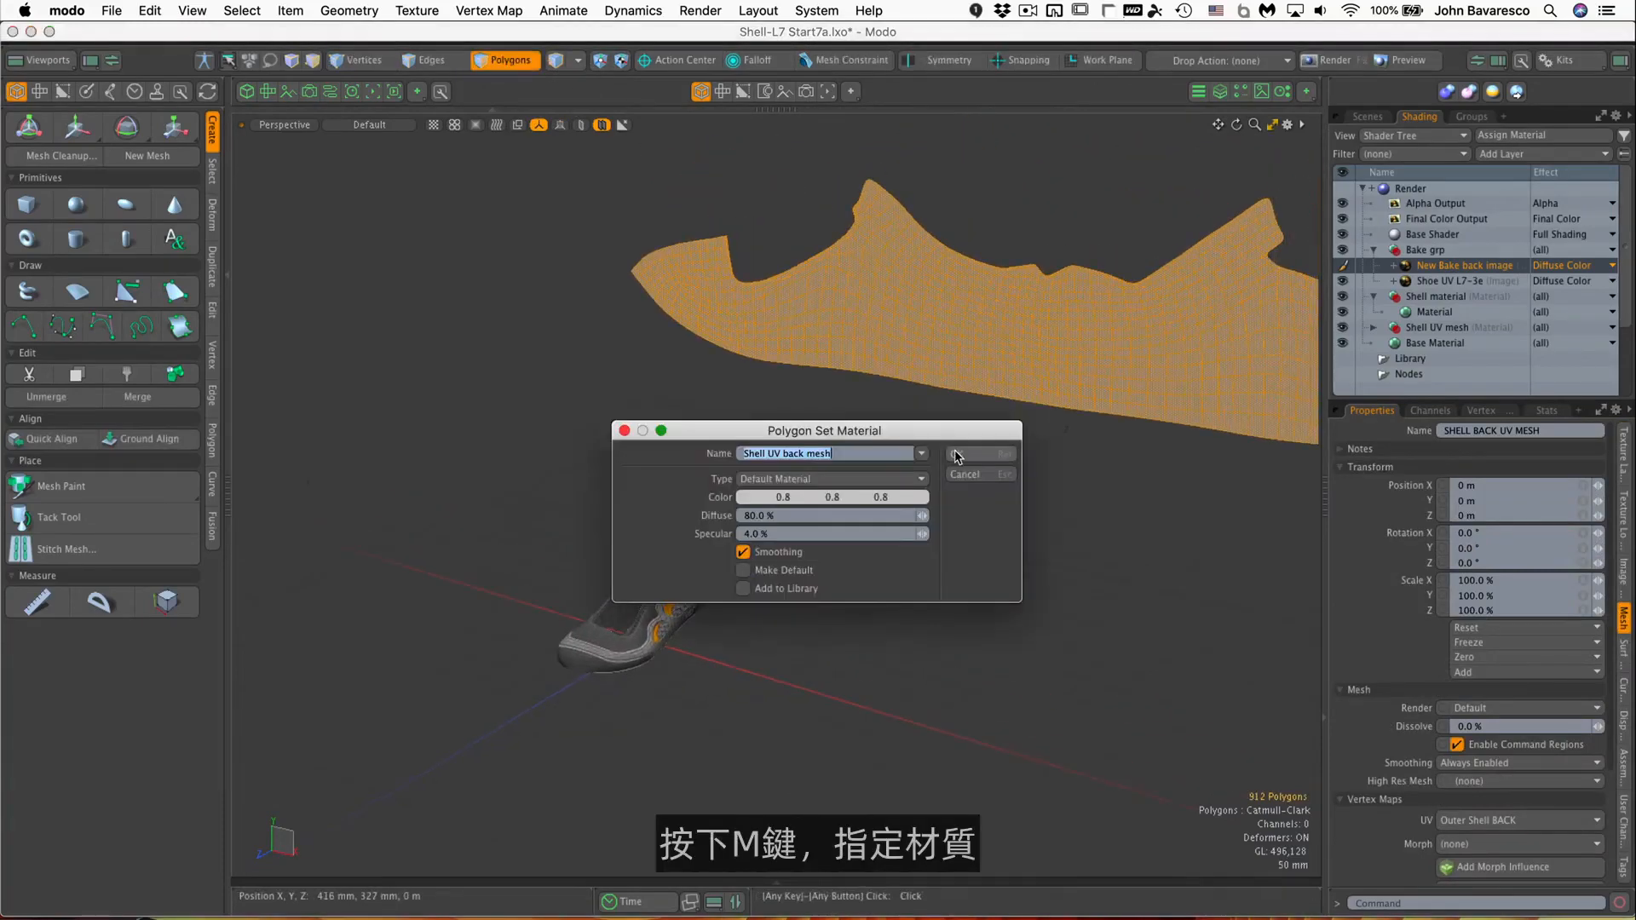
{"action": "type", "text": "sh"}
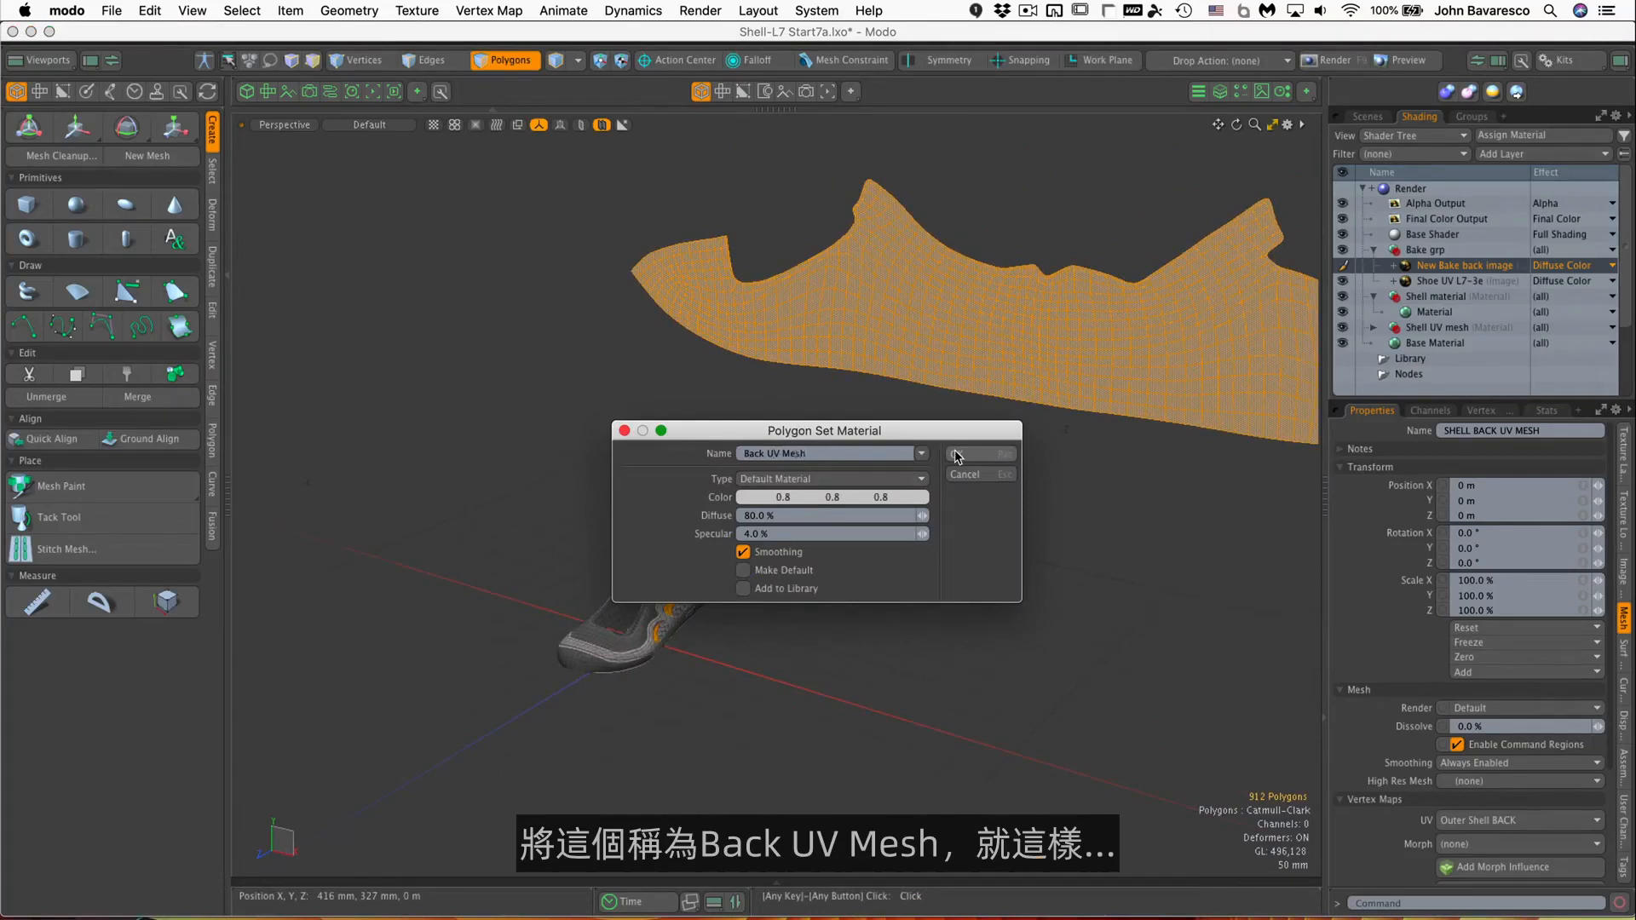
{"action": "left_click", "coordinate": [957, 455]}
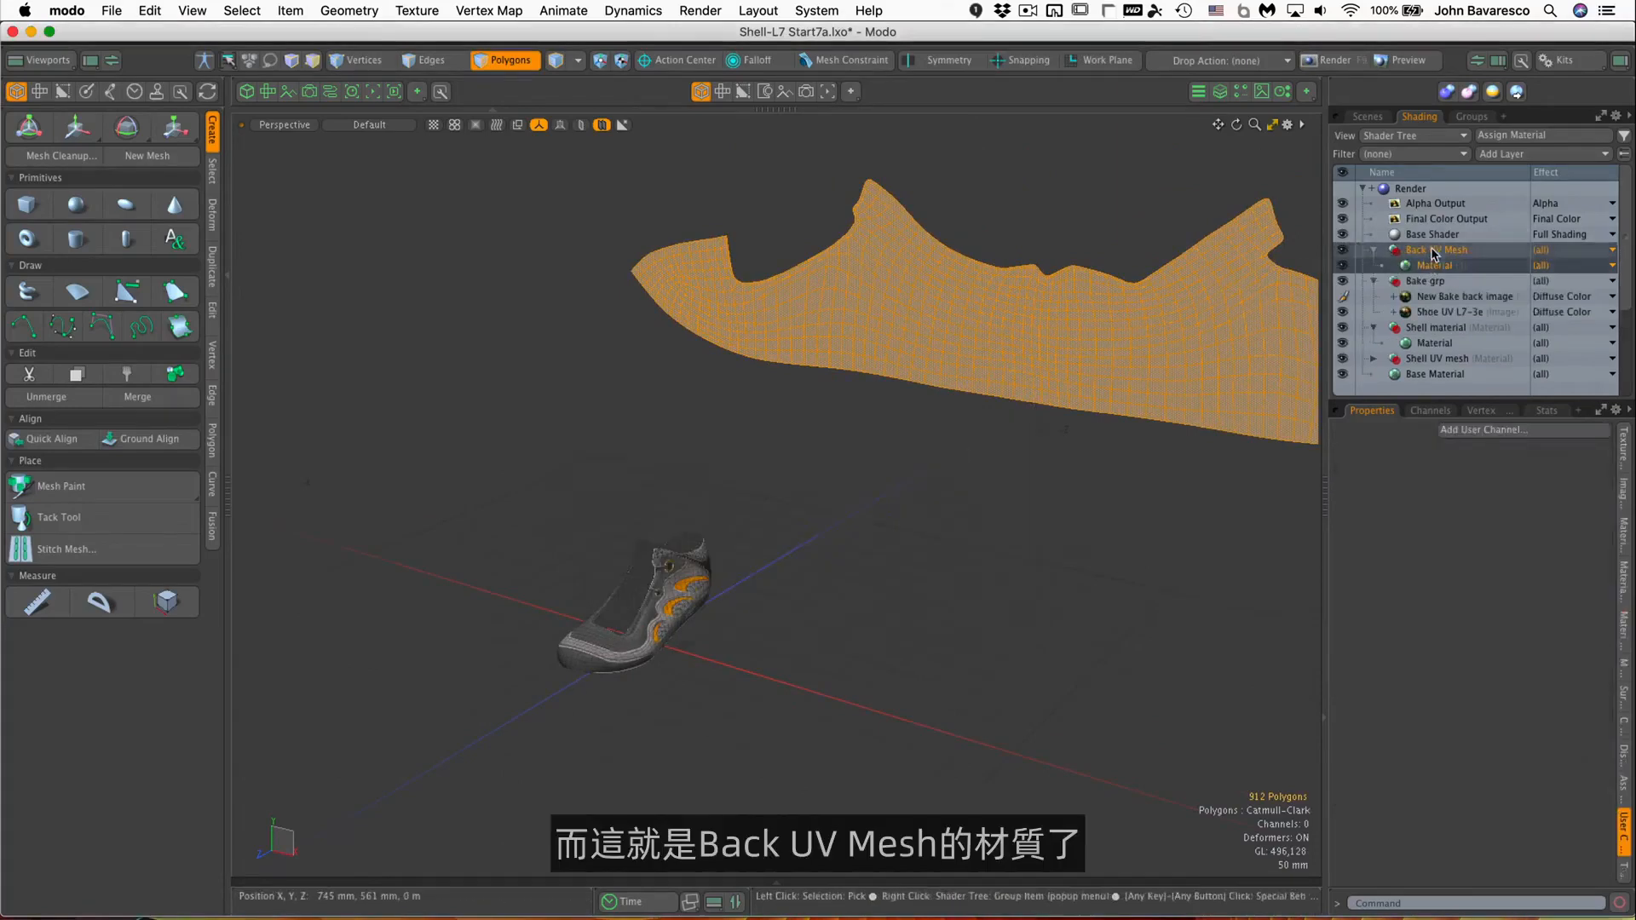
Move New Bake back image into the Back UV Mesh material and Shoe UV L7-3e back into Shell material.
{"action": "left_click", "coordinate": [1436, 302]}
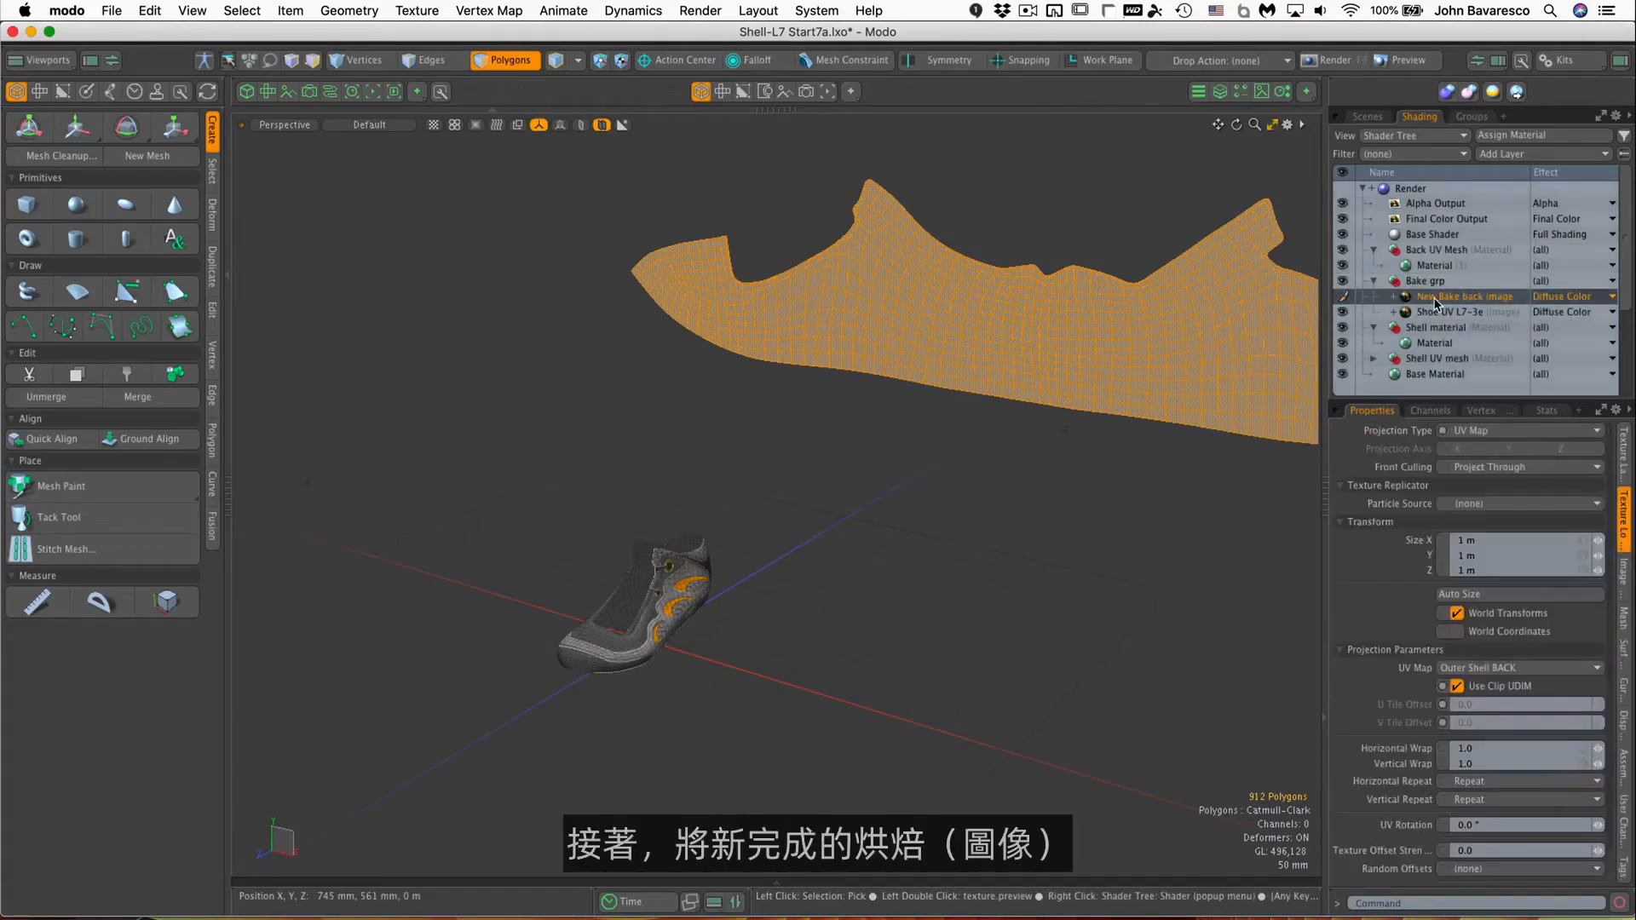
{"action": "left_click_drag", "start_coordinate": [1442, 286], "coordinate": [1437, 341]}
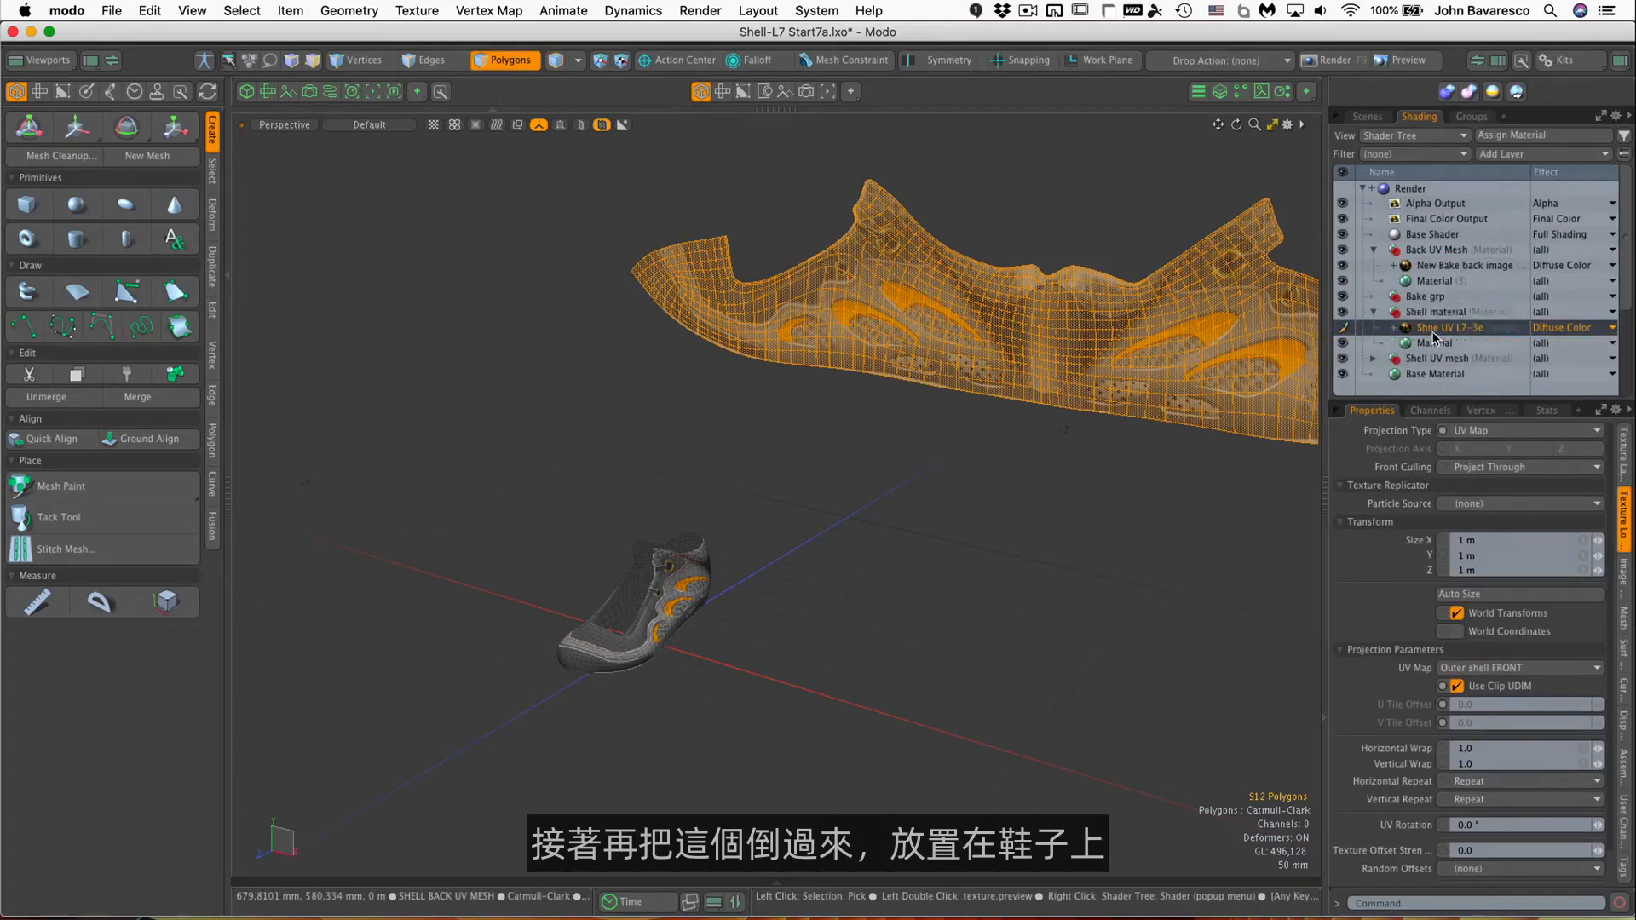
Delete the empty Bake grp from the shader tree and clear the flat mesh's polygon selection, staying in polygon mode.
{"action": "left_click", "coordinate": [1430, 296]}
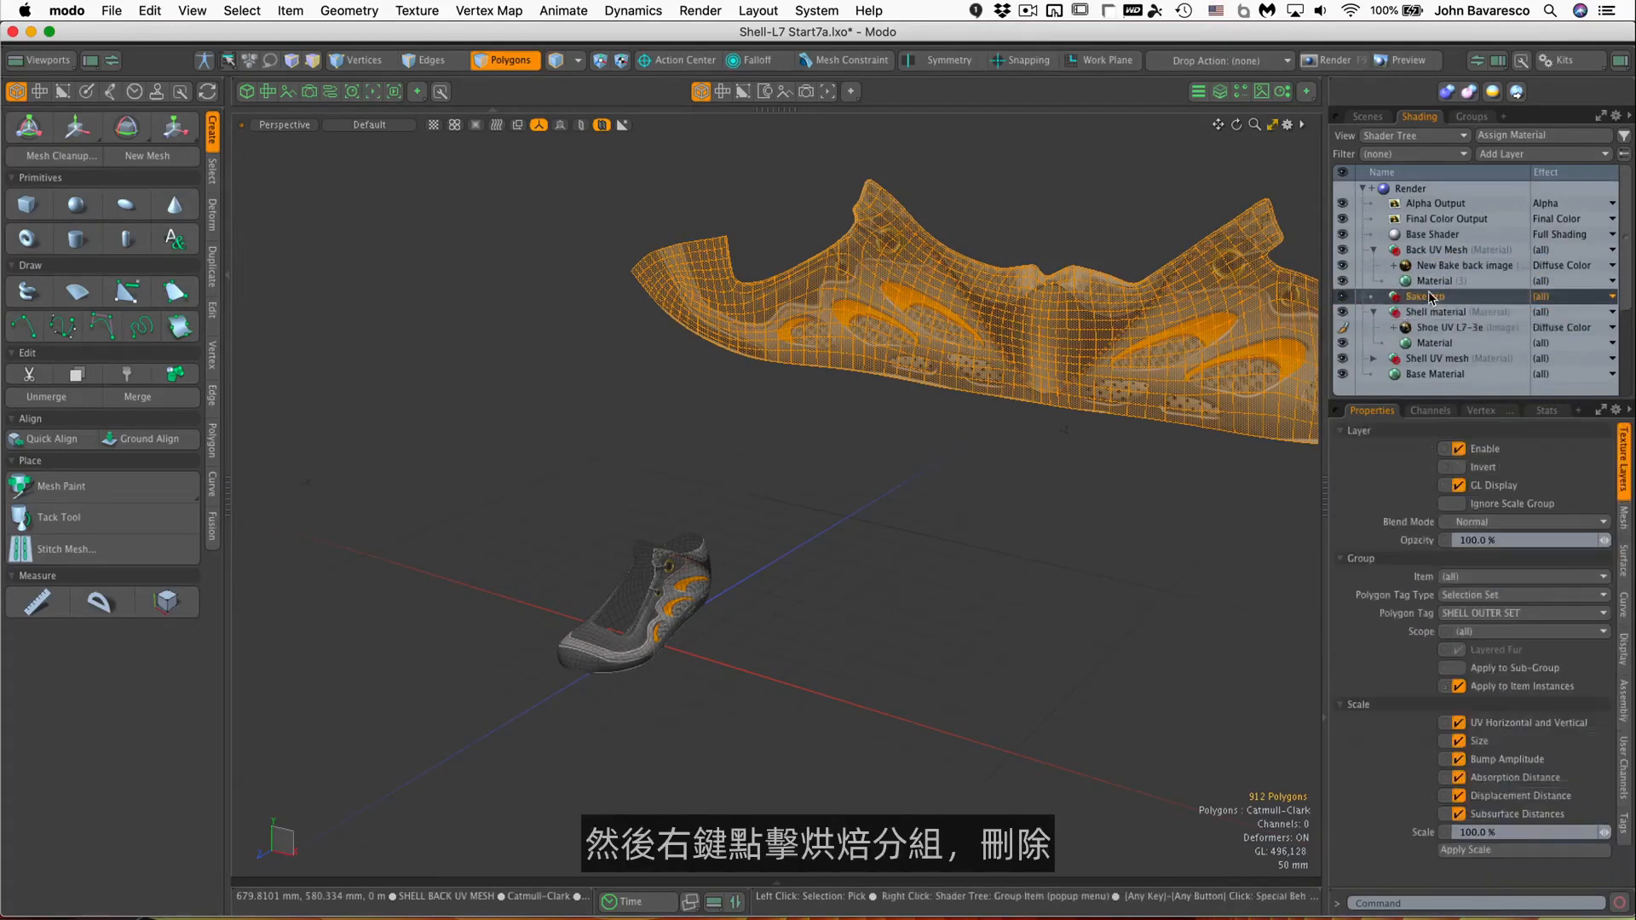
{"action": "right_click", "coordinate": [1431, 297]}
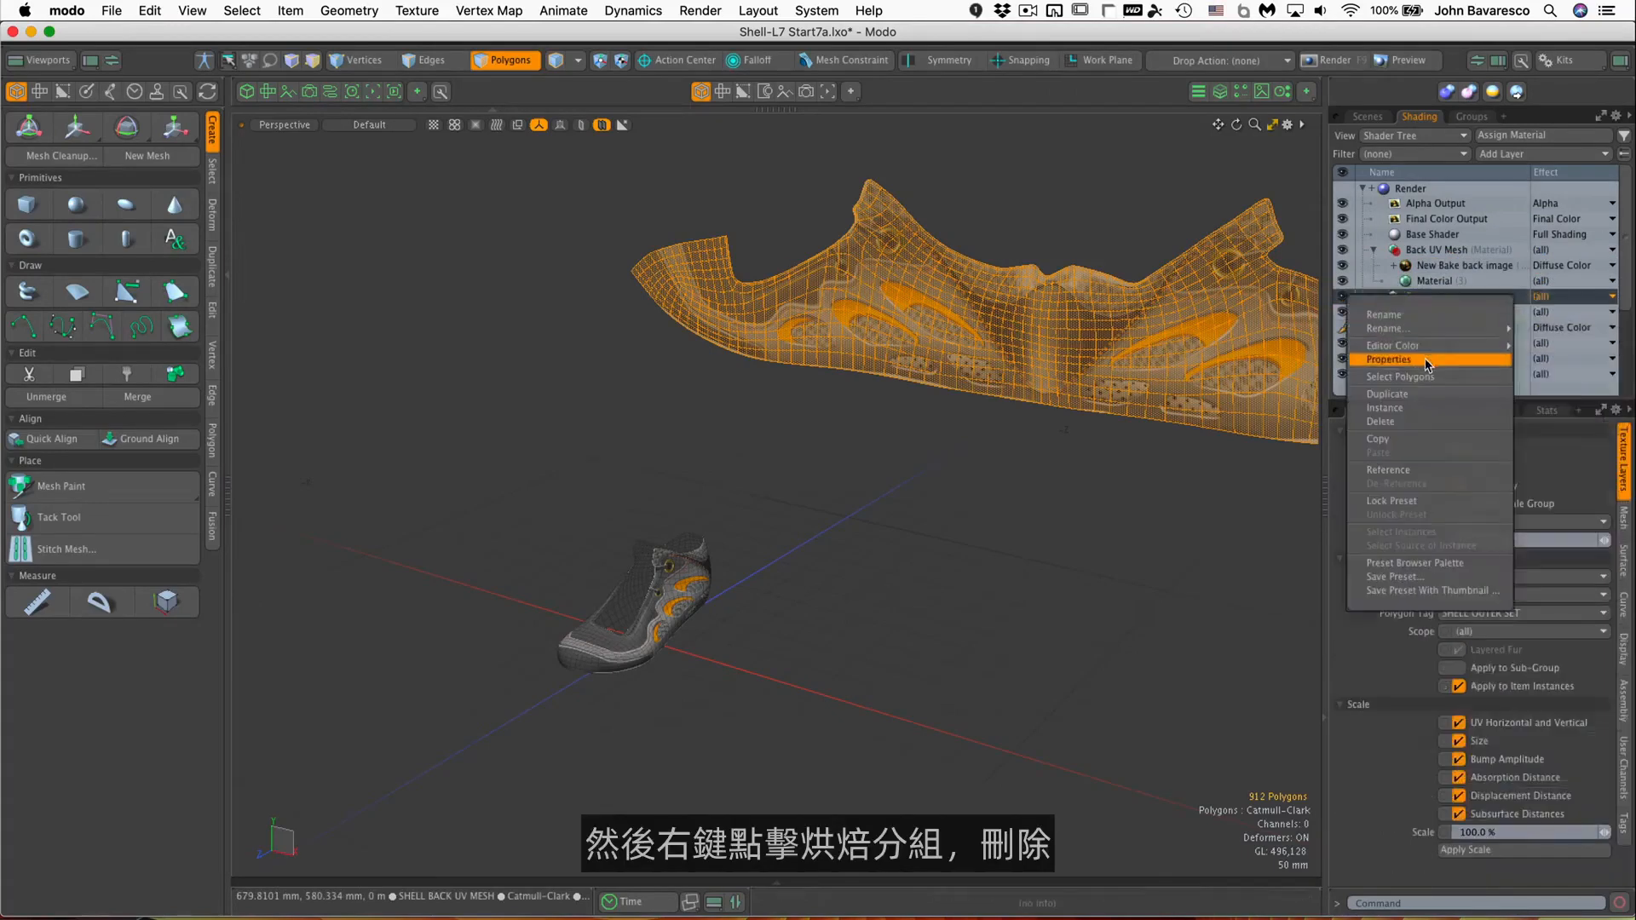
{"action": "left_click", "coordinate": [1423, 422]}
{"action": "left_click_drag", "start_coordinate": [1065, 443], "coordinate": [833, 392], "text": "alt"}
{"action": "left_click_drag", "start_coordinate": [829, 435], "coordinate": [809, 429], "text": "alt"}
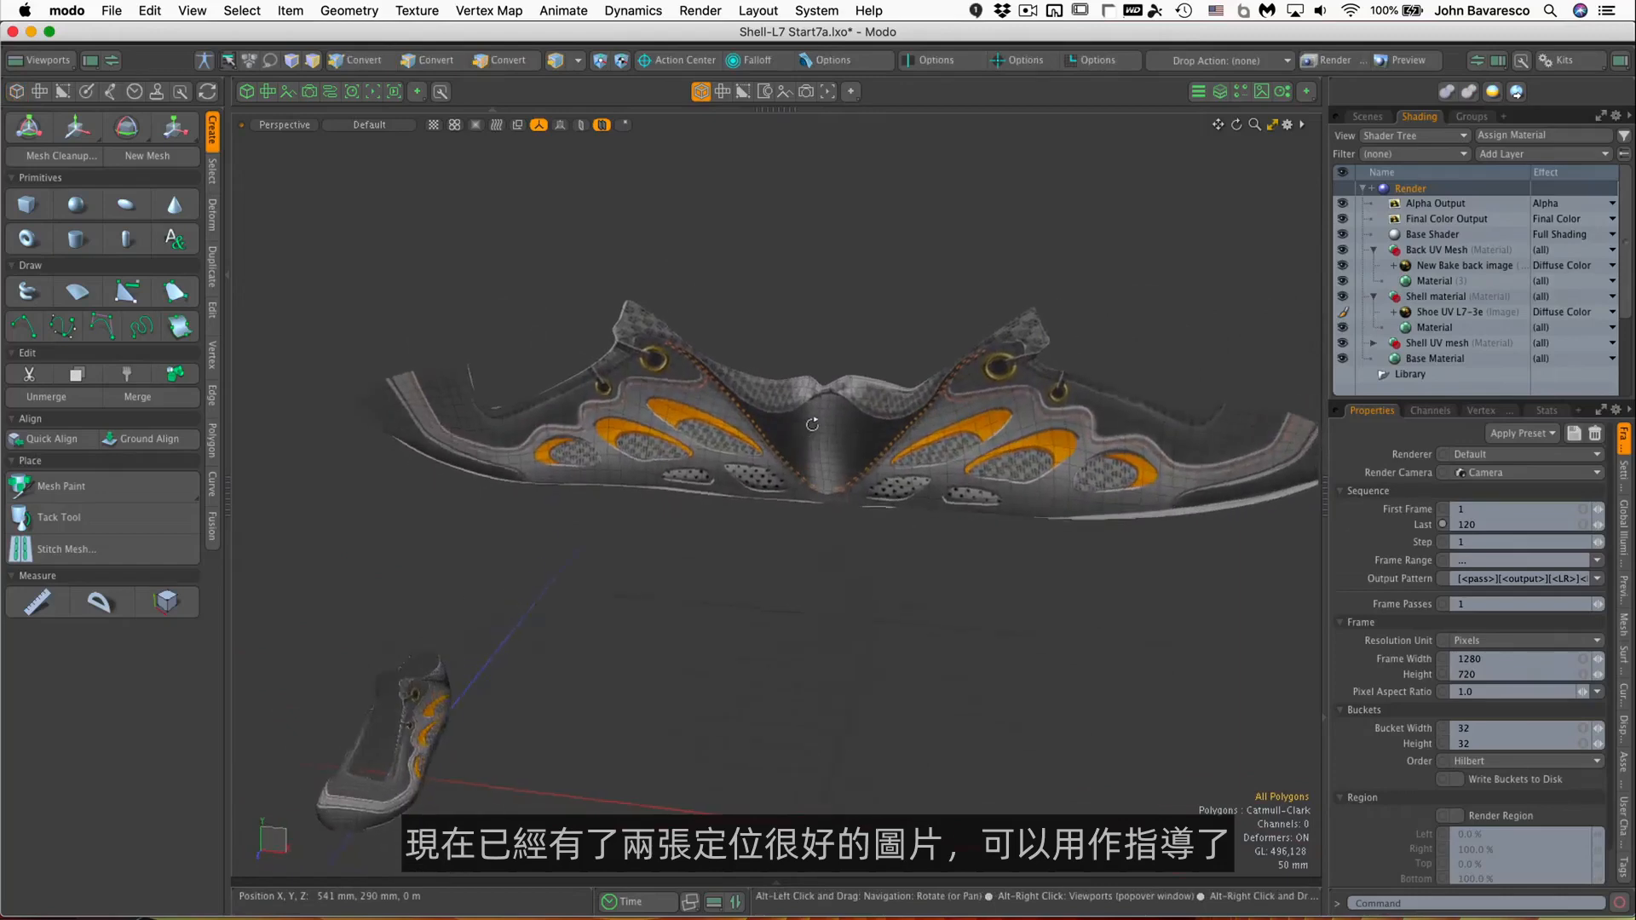
{"action": "key", "text": "3"}
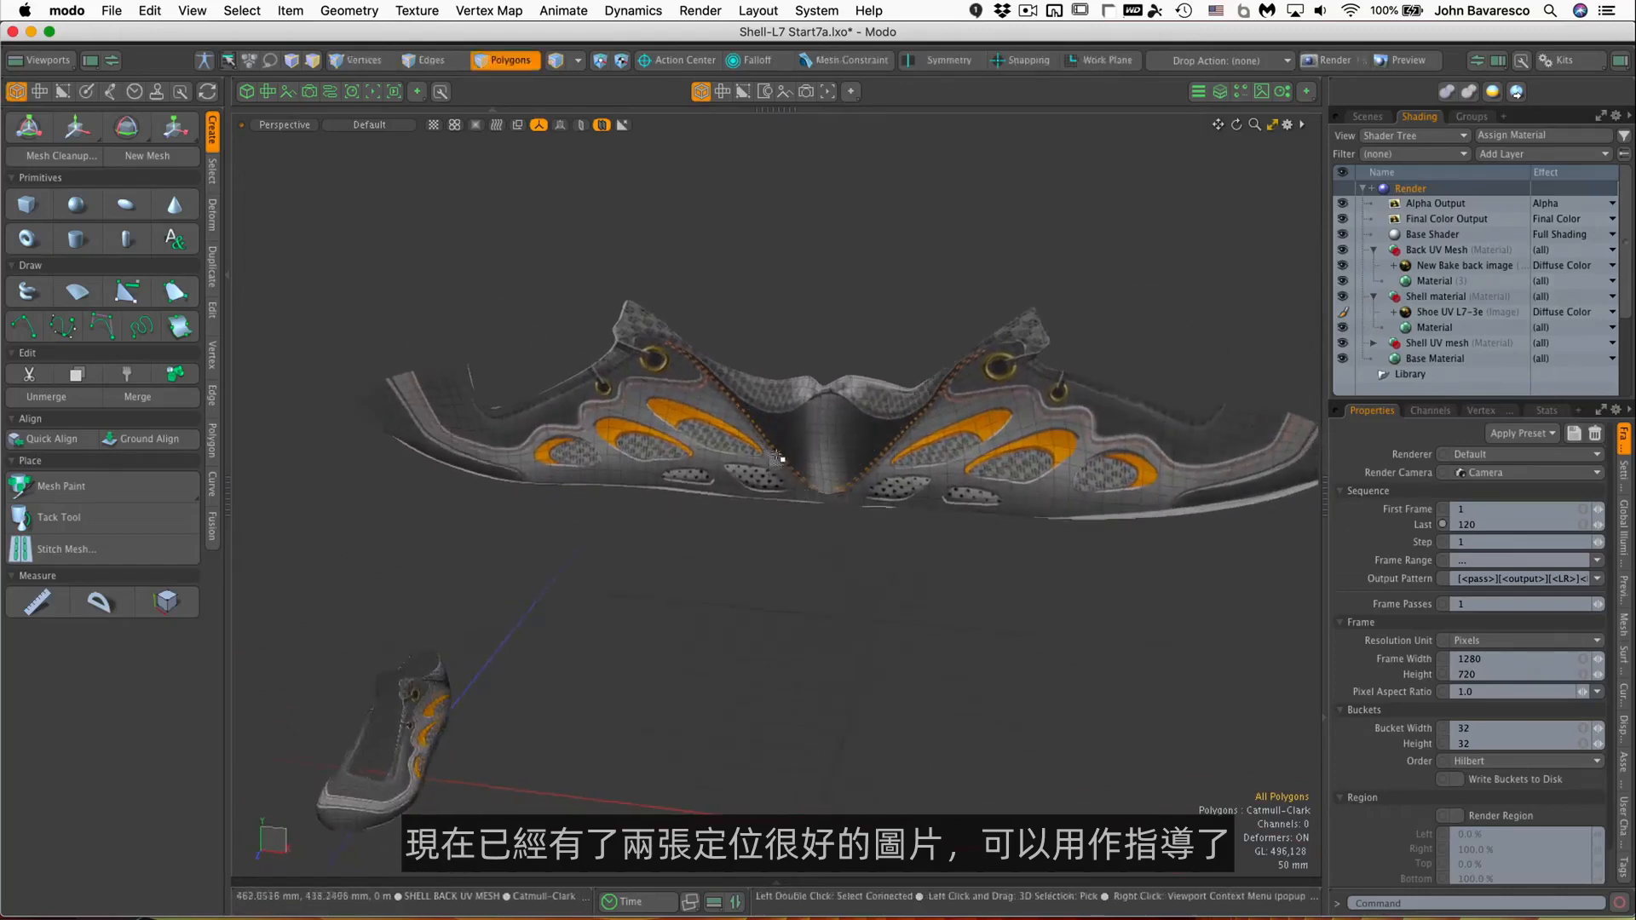
{"action": "left_click_drag", "start_coordinate": [653, 642], "coordinate": [1114, 168], "text": "alt"}
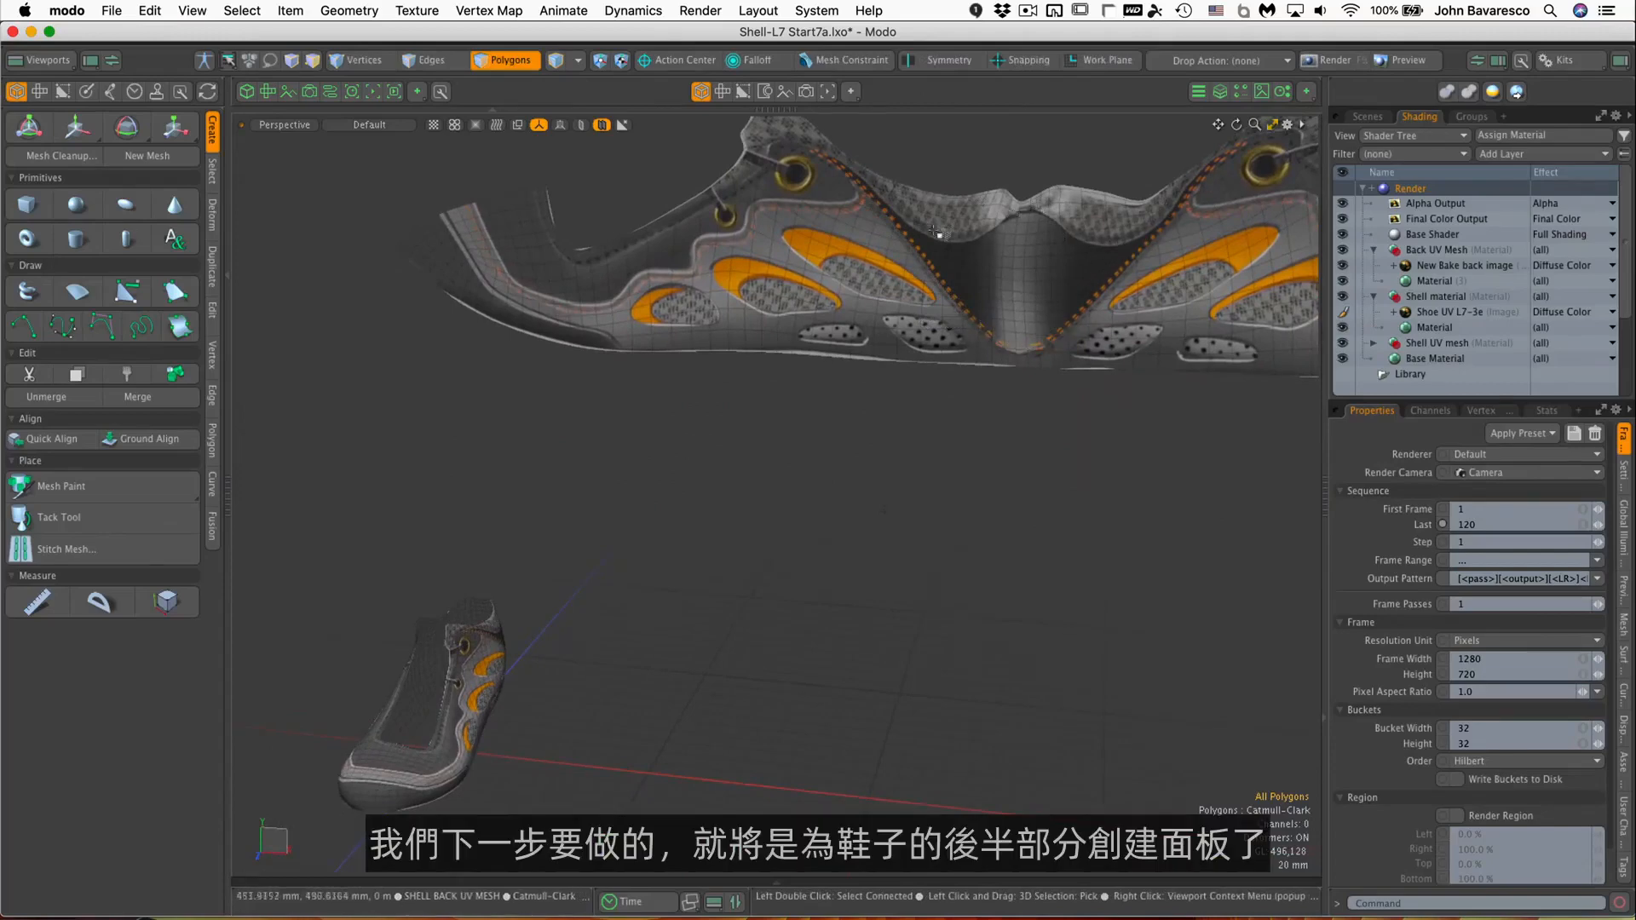
{"action": "left_click_drag", "start_coordinate": [1031, 276], "coordinate": [905, 311], "text": "alt"}
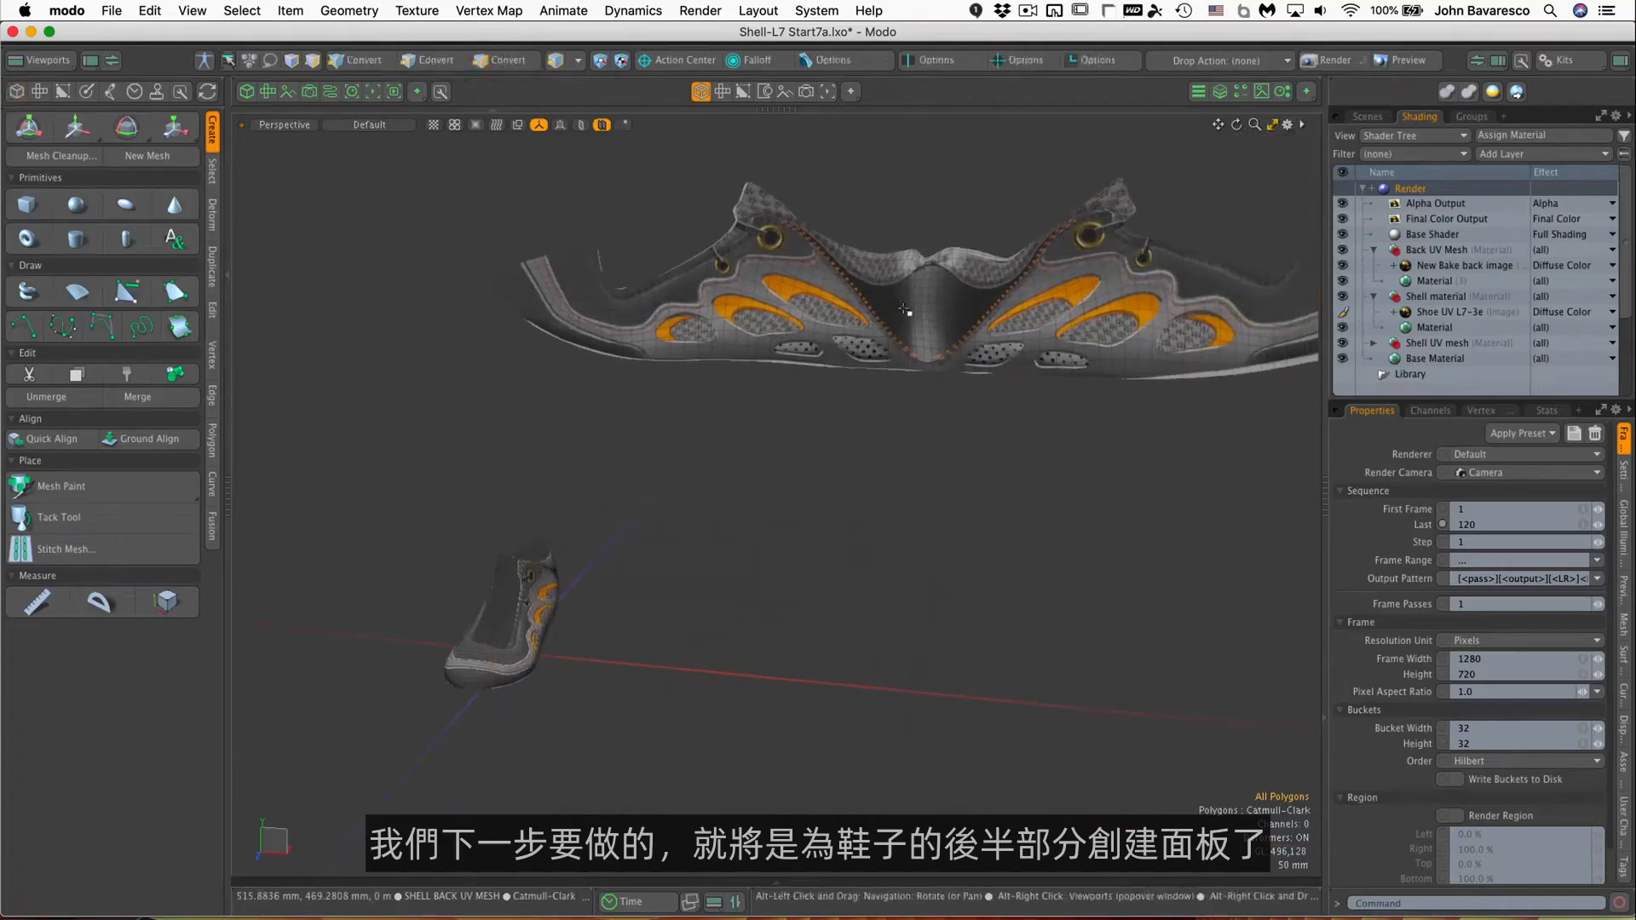